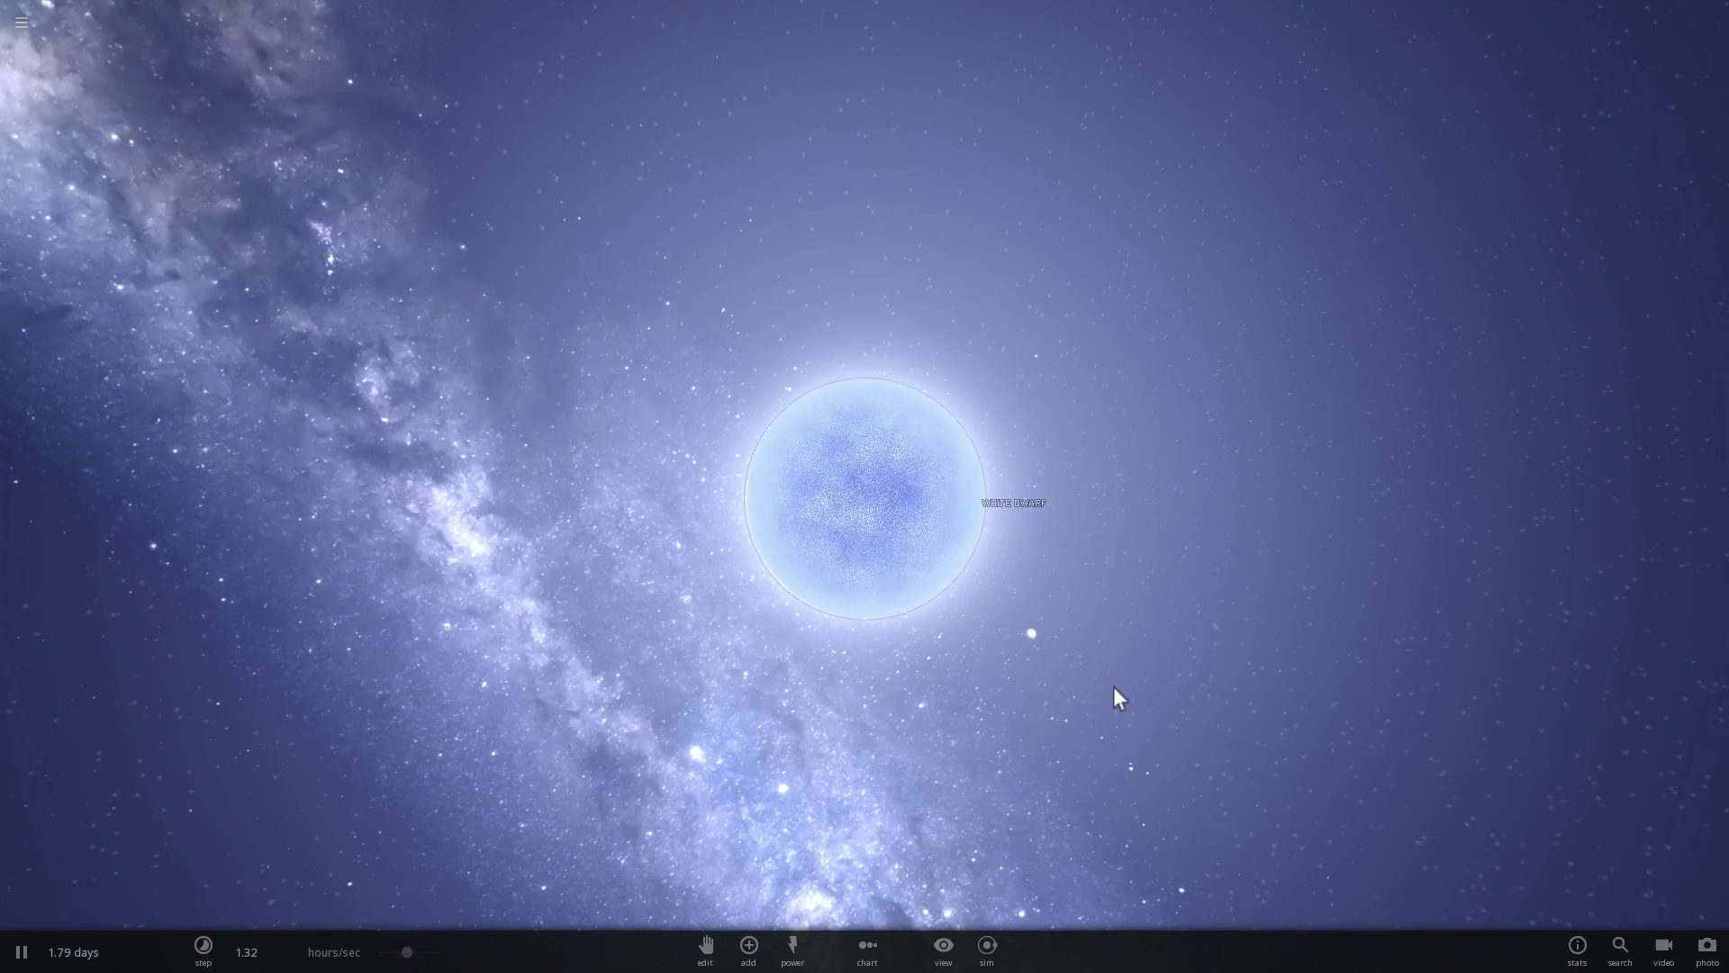
Step: Preview the Sun and the Earth beside the white dwarf to compare their sizes, without adding either body
{"action": "right_click_drag", "start_coordinate": [1113, 687], "coordinate": [1140, 687]}
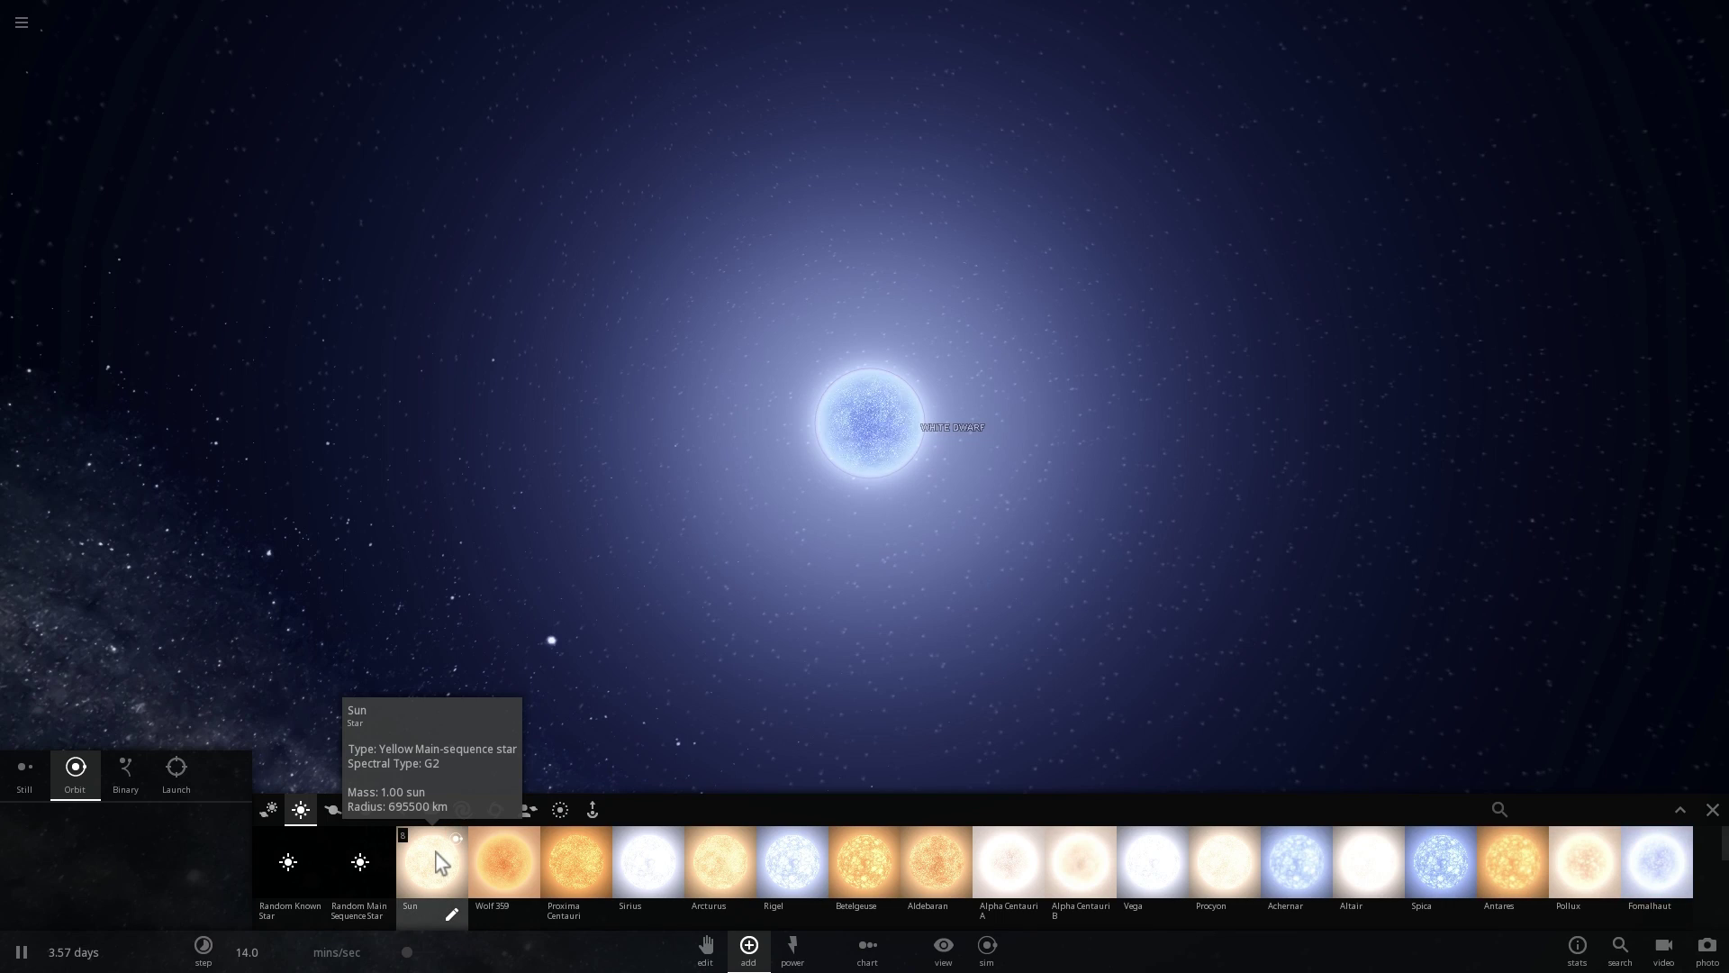
{"action": "left_click", "coordinate": [435, 862]}
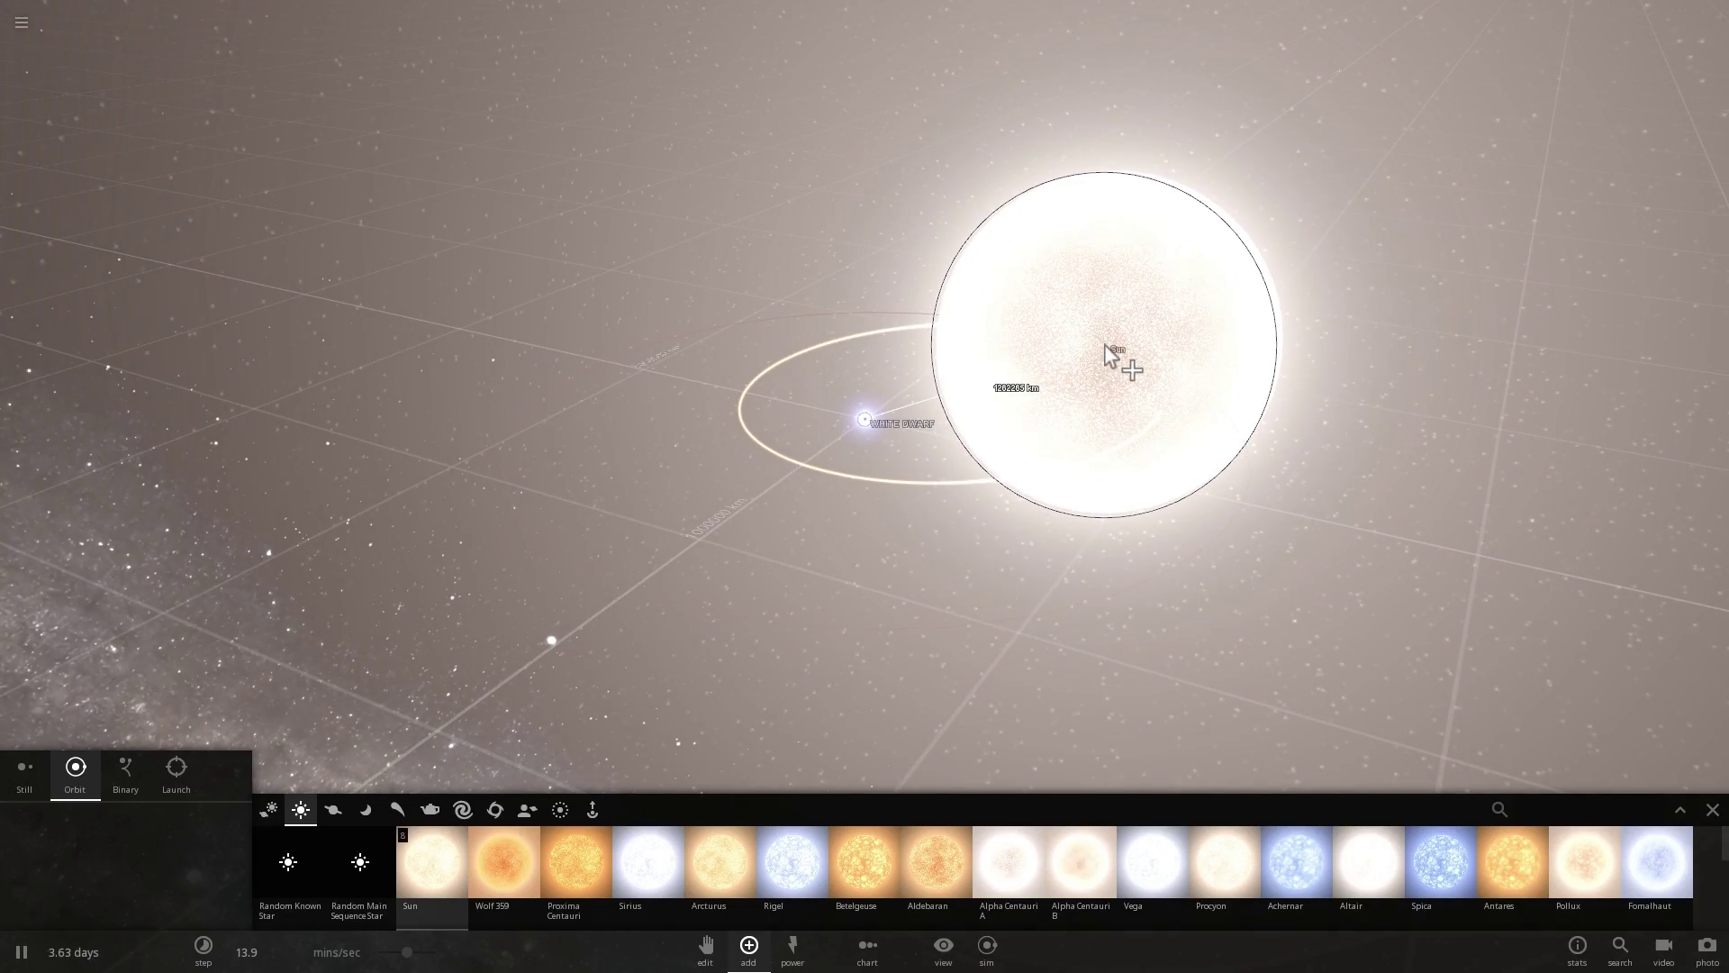
{"action": "left_click", "coordinate": [1051, 439]}
{"action": "scroll", "coordinate": [915, 467], "scroll_direction": "up", "scroll_amount": 10}
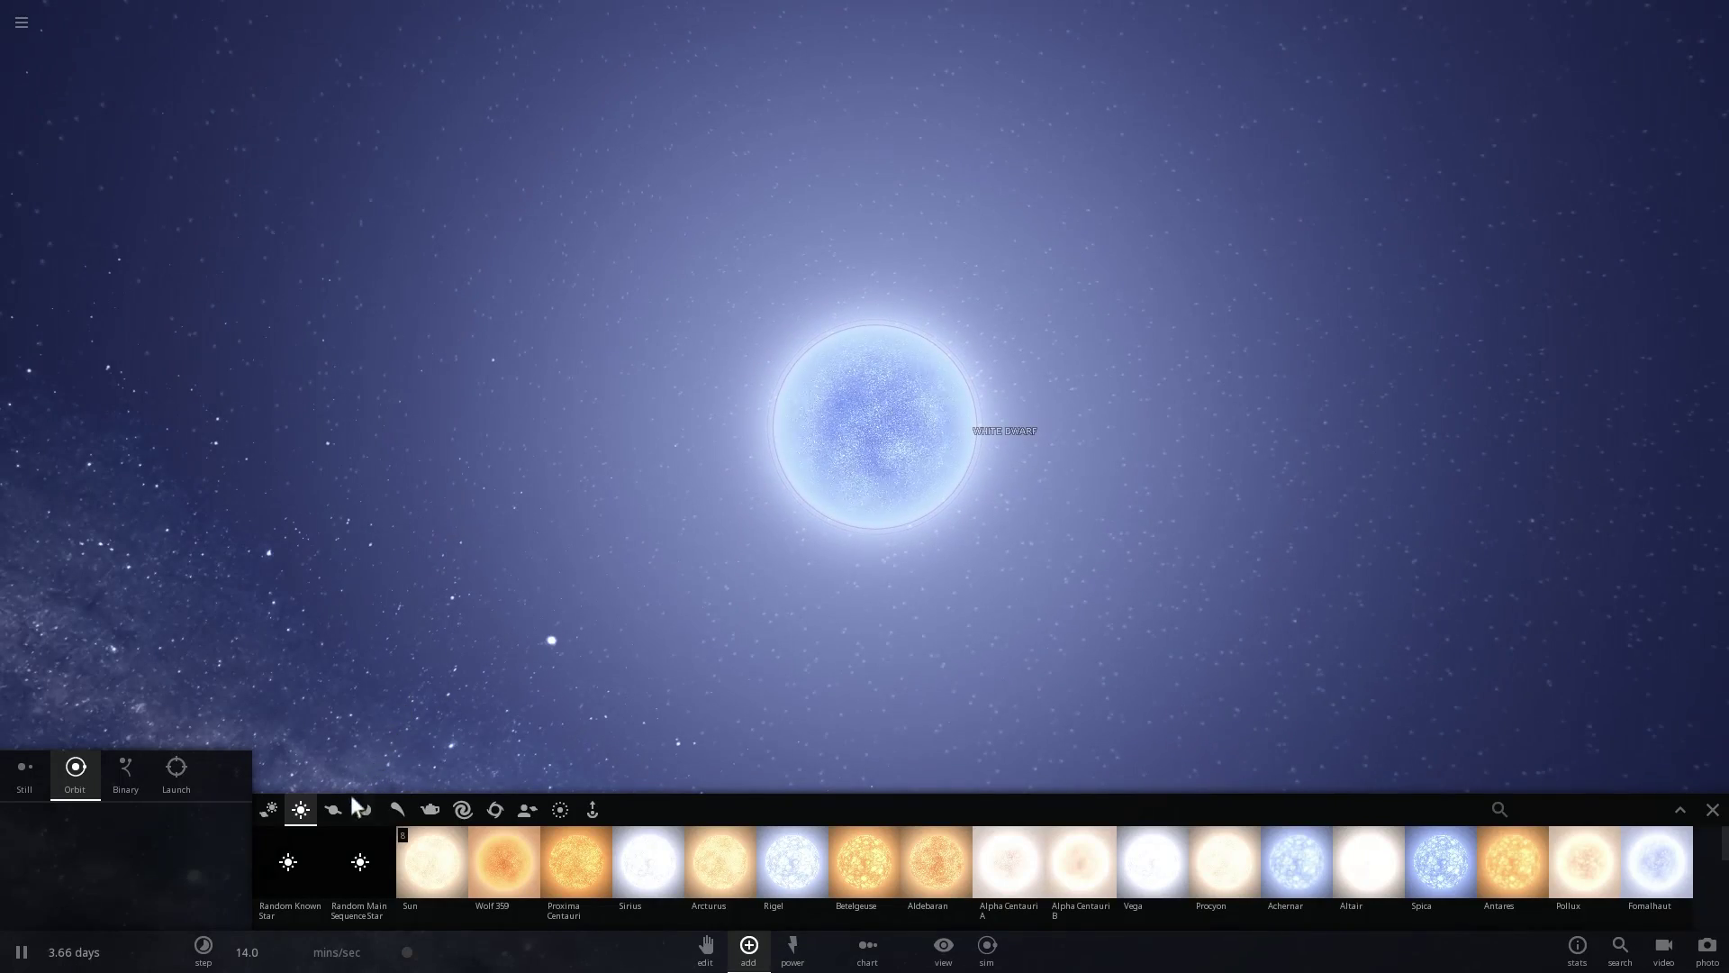
{"action": "left_click", "coordinate": [337, 806]}
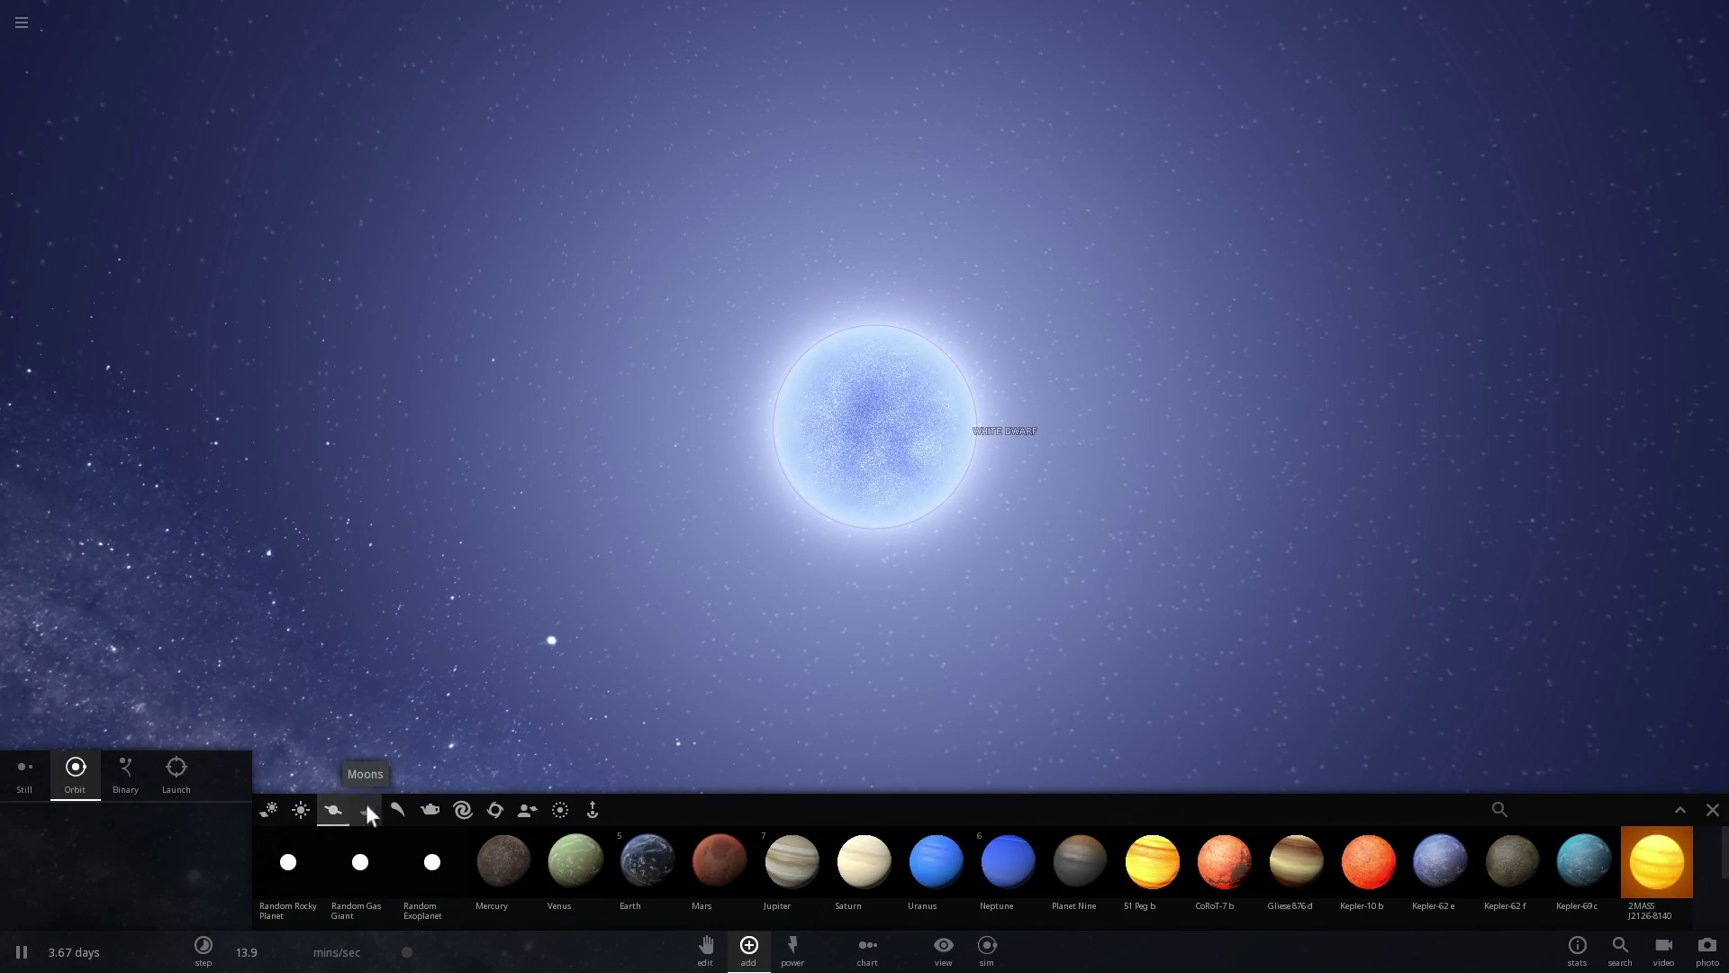
{"action": "left_click", "coordinate": [644, 860]}
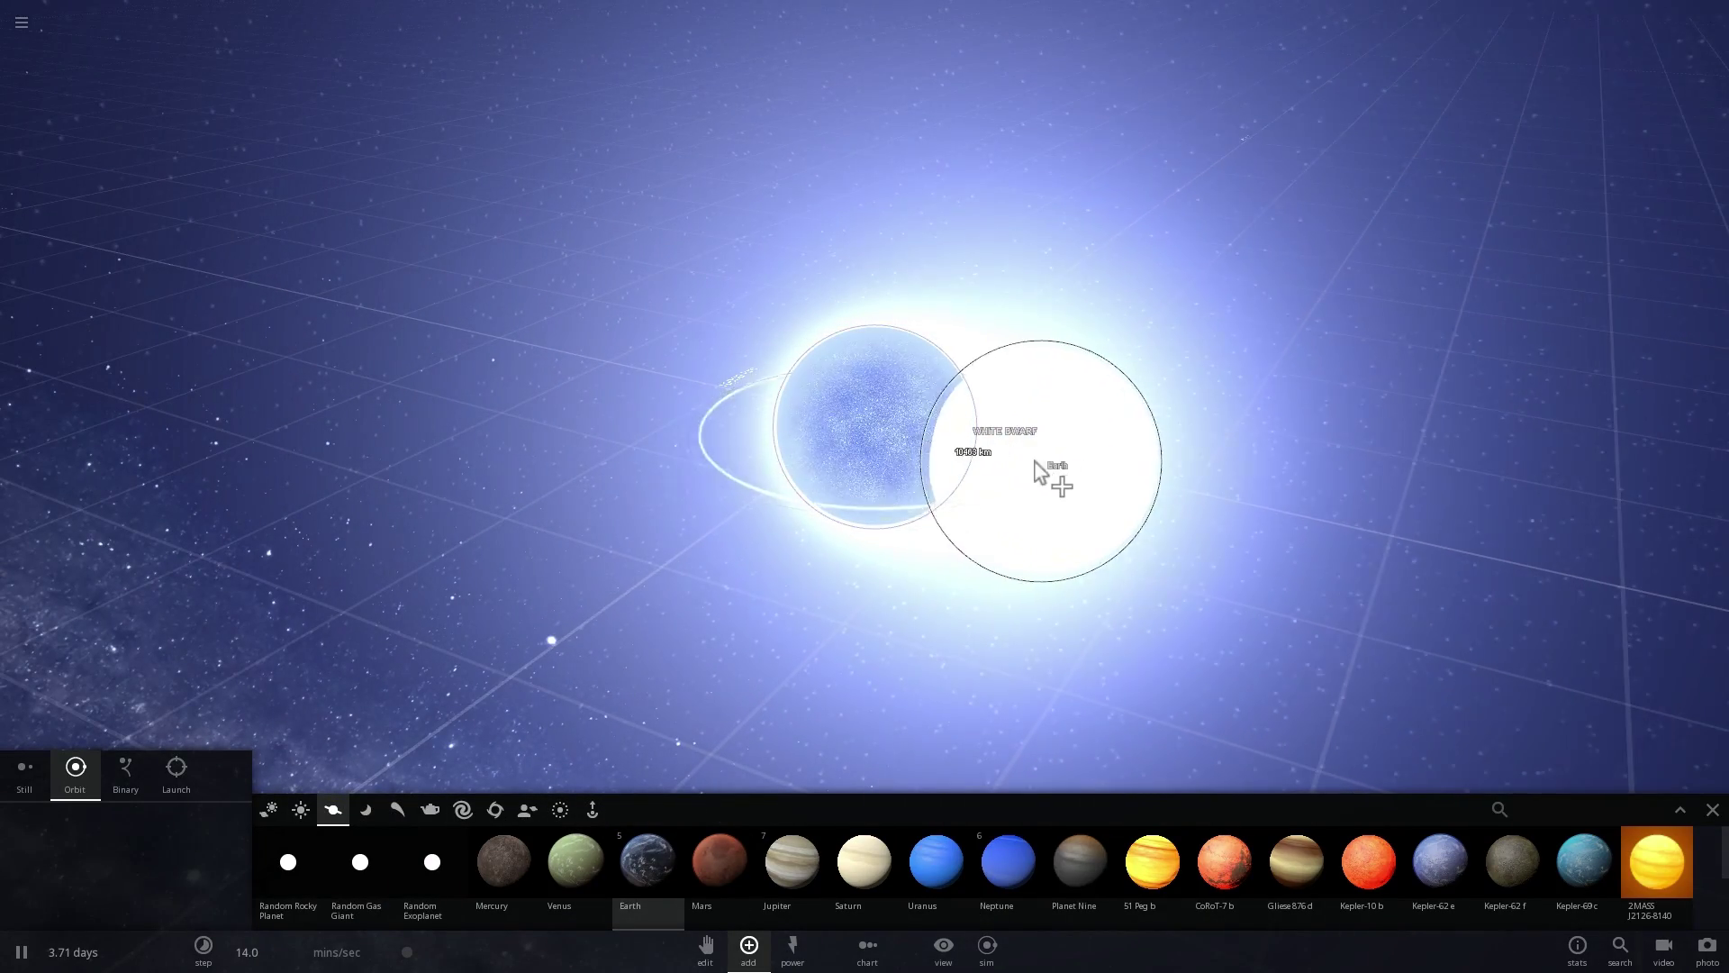
{"action": "right_click_drag", "start_coordinate": [1018, 463], "coordinate": [1084, 473]}
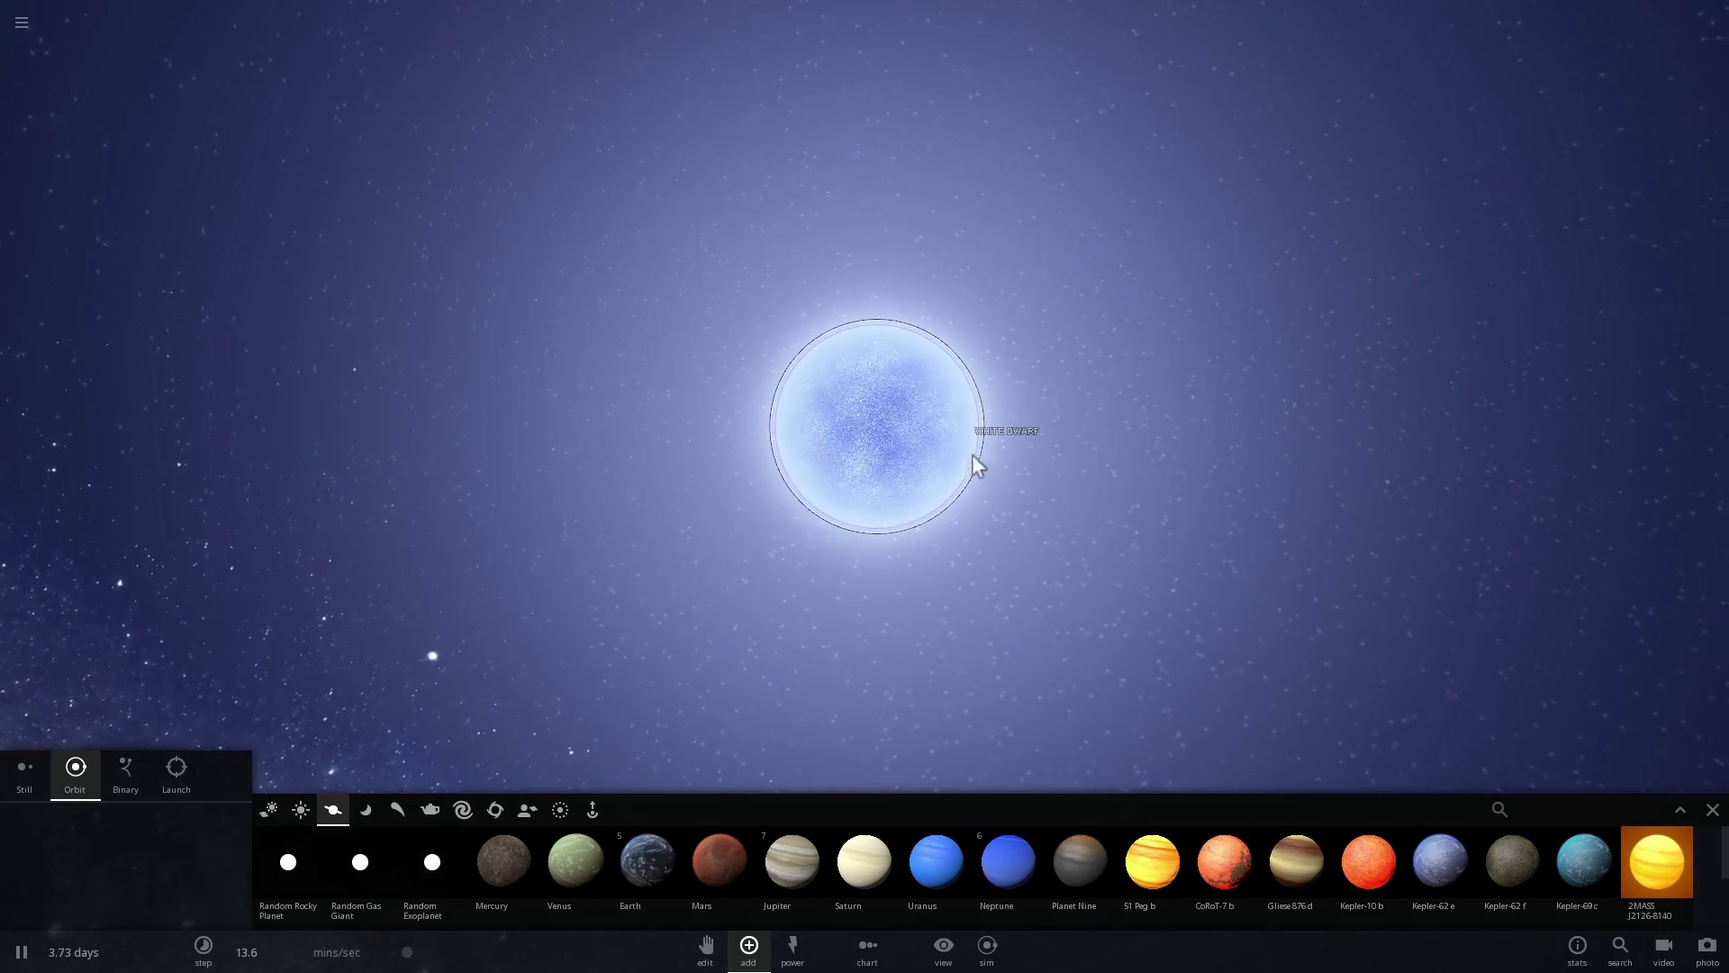
{"action": "scroll", "coordinate": [1052, 450], "scroll_direction": "up", "scroll_amount": 2}
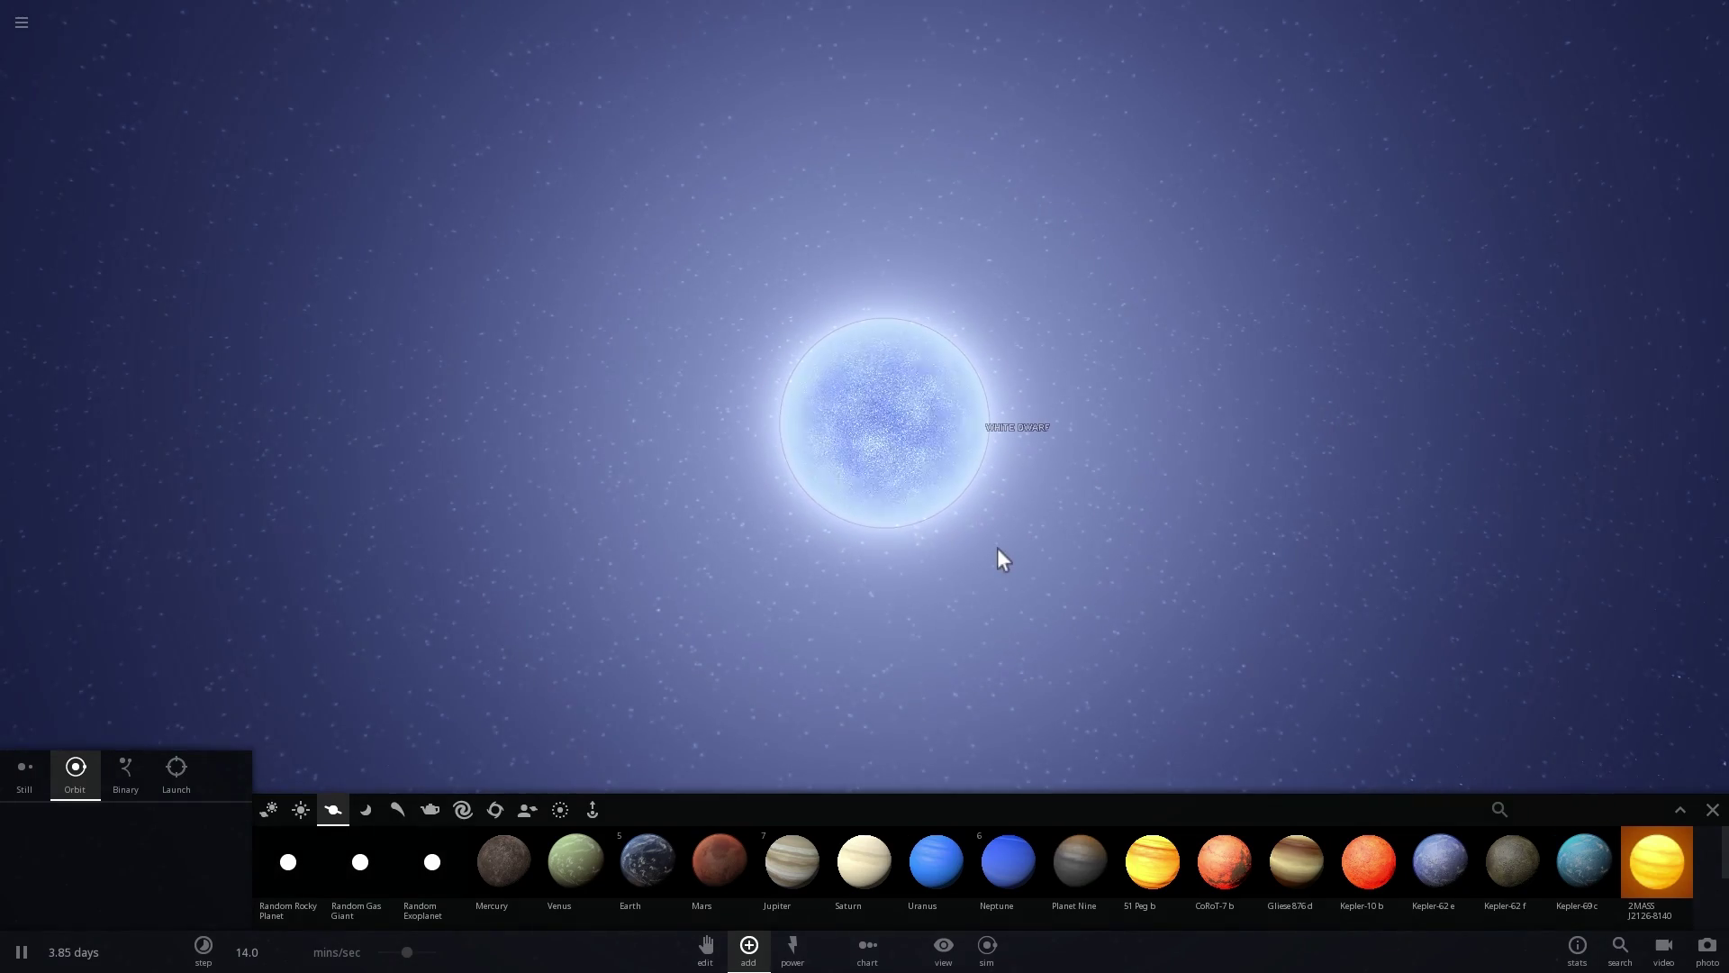
Step: Slow the simulation to about 3.66 minutes per second and place Earth in orbit about 86,000 km from the white dwarf
{"action": "left_click", "coordinate": [650, 853]}
{"action": "scroll", "coordinate": [1000, 618], "scroll_direction": "down", "scroll_amount": 5}
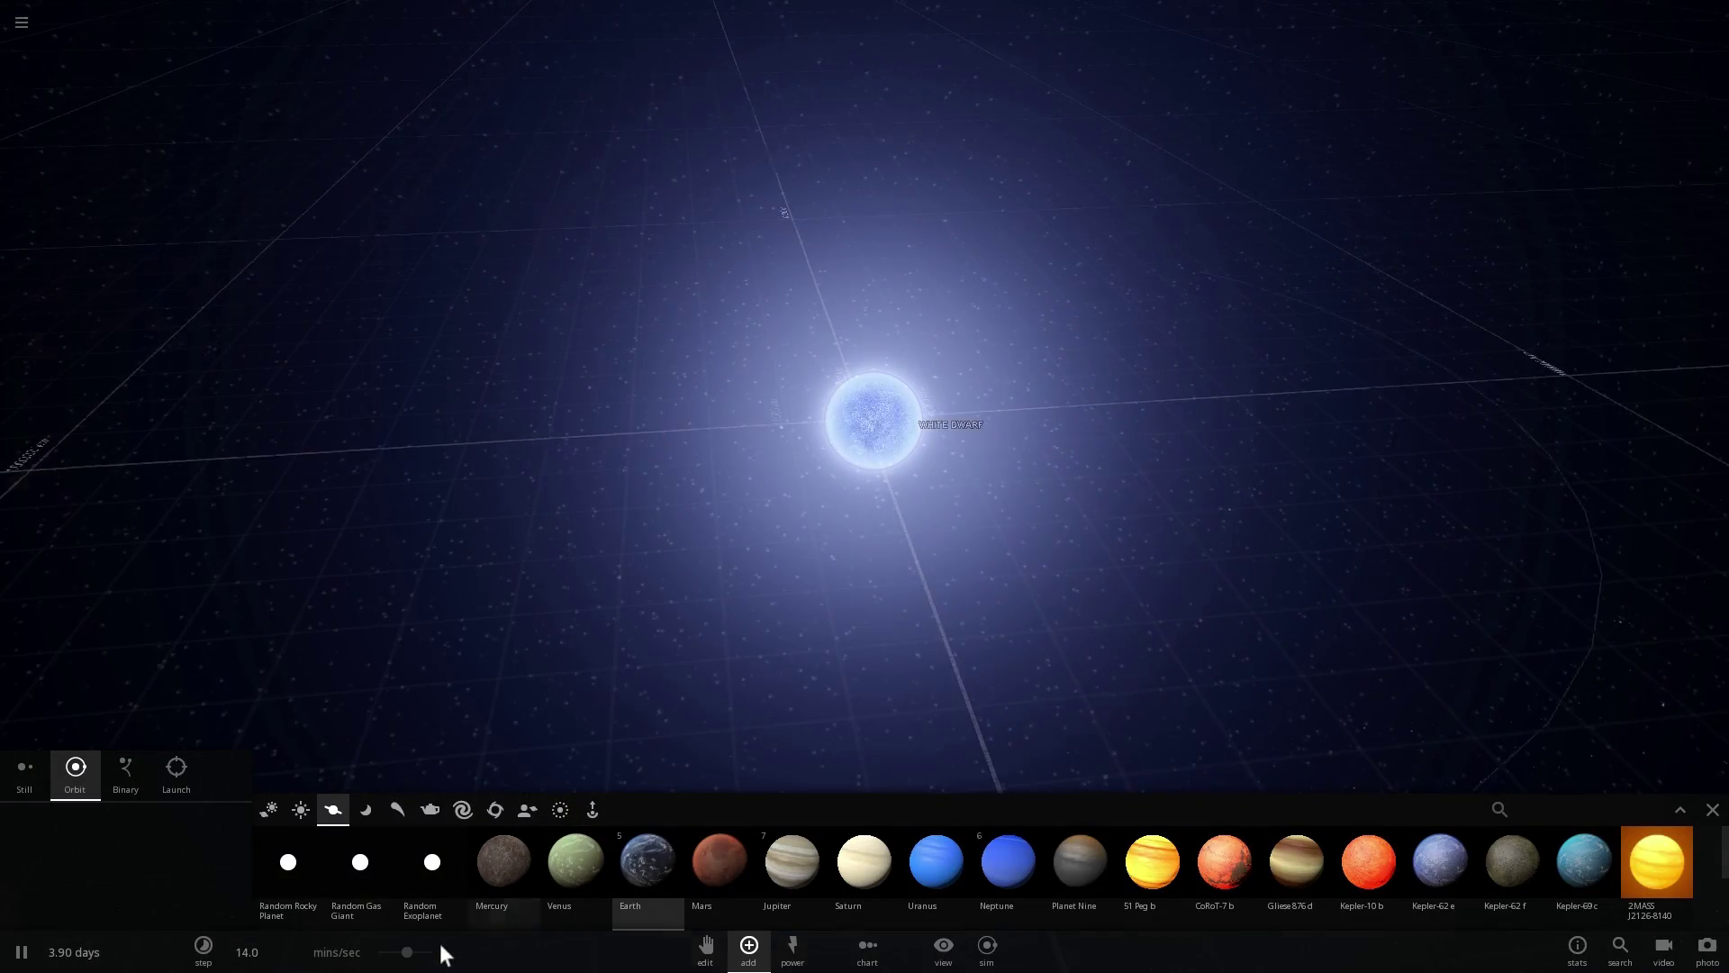
{"action": "left_click_drag", "start_coordinate": [416, 952], "coordinate": [396, 955]}
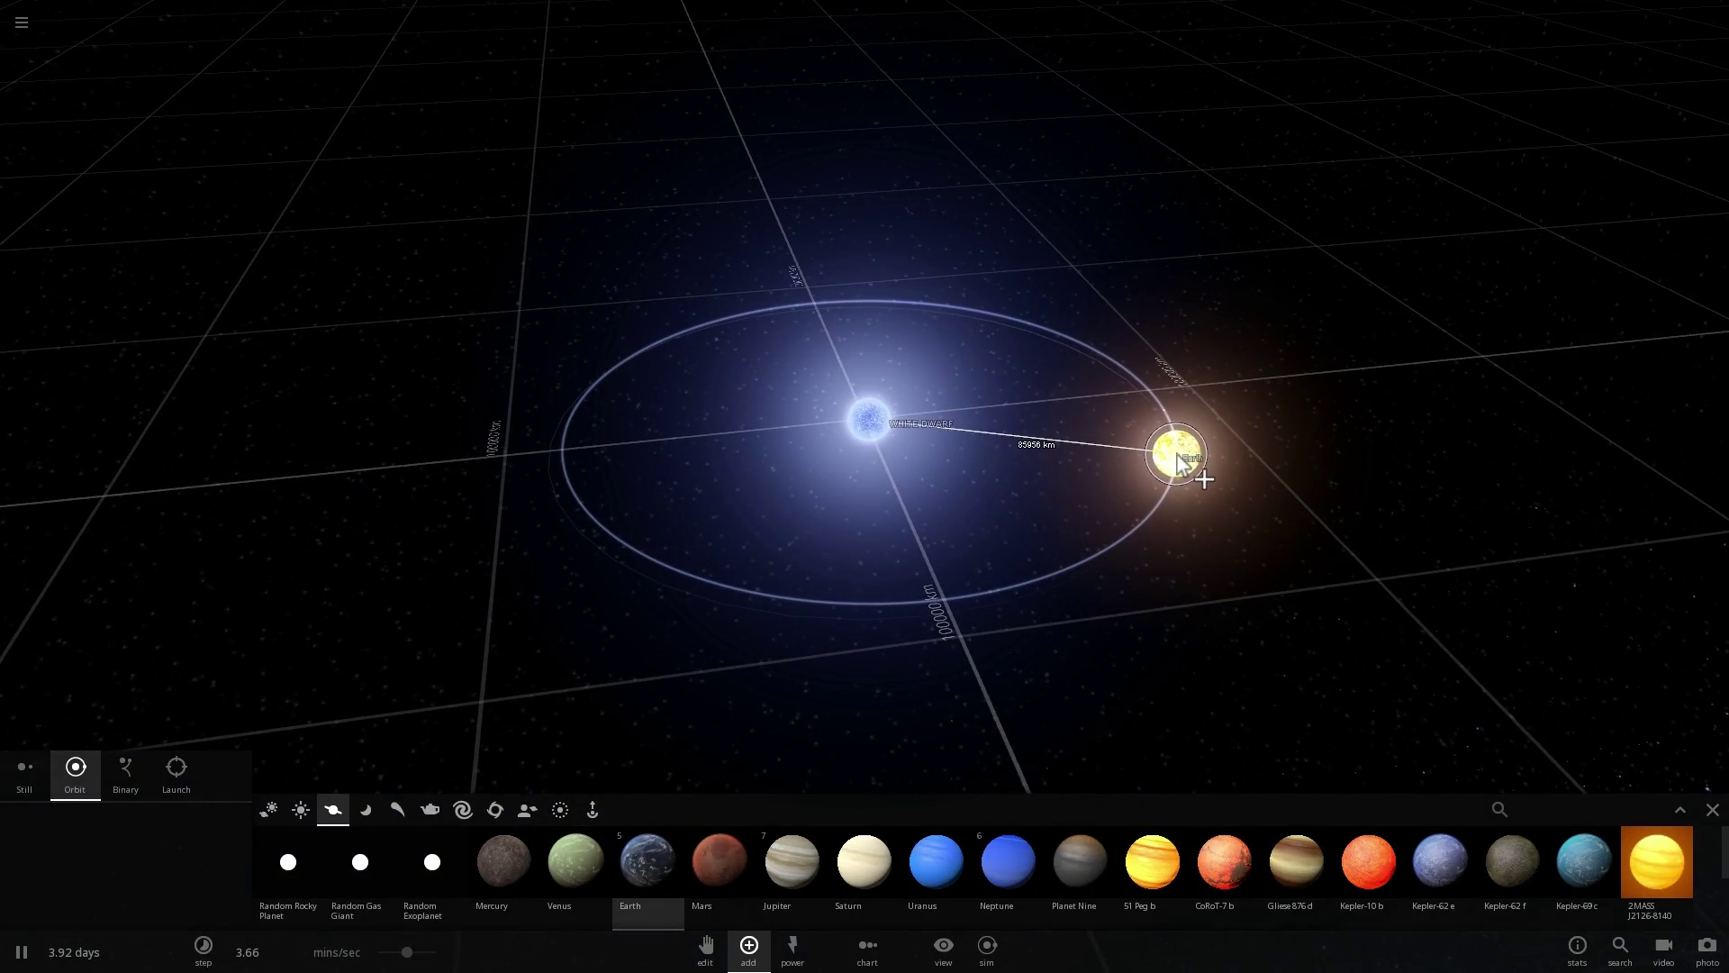
{"action": "left_click", "coordinate": [1177, 455]}
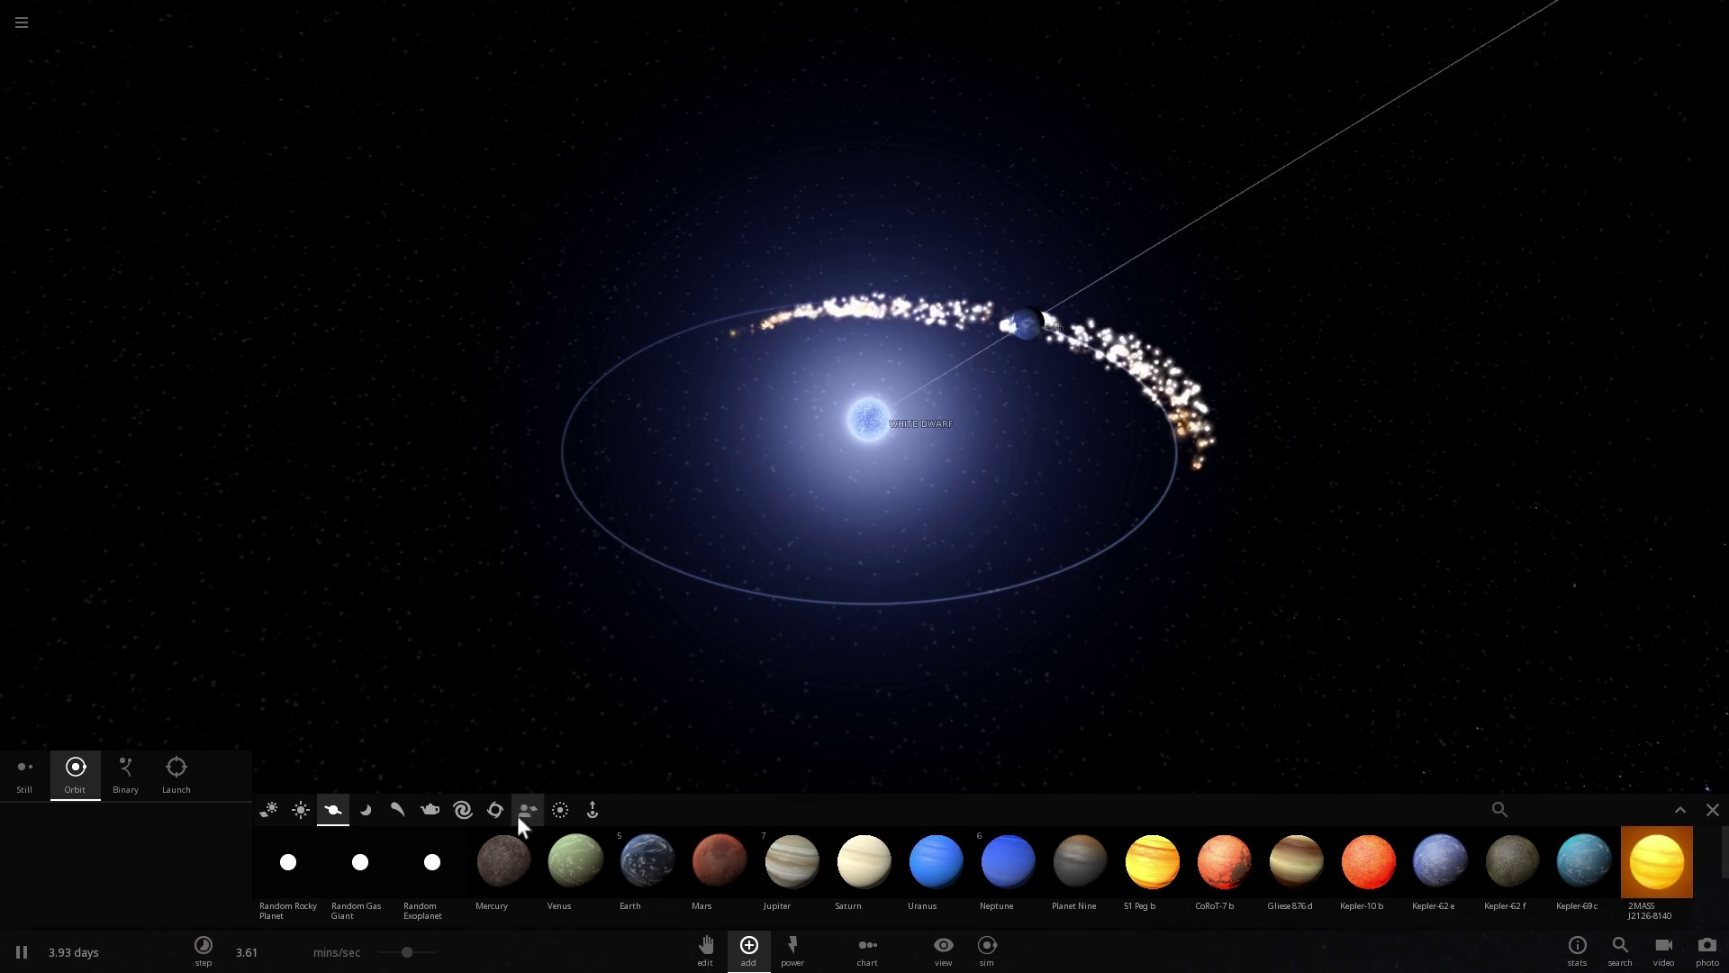
Step: Slow the simulation to about 43 seconds per second and examine Earth and the debris orbiting the white dwarf
{"action": "left_click_drag", "start_coordinate": [411, 955], "coordinate": [384, 955]}
{"action": "scroll", "coordinate": [970, 457], "scroll_direction": "up", "scroll_amount": 3}
{"action": "right_click_drag", "start_coordinate": [970, 457], "coordinate": [998, 402]}
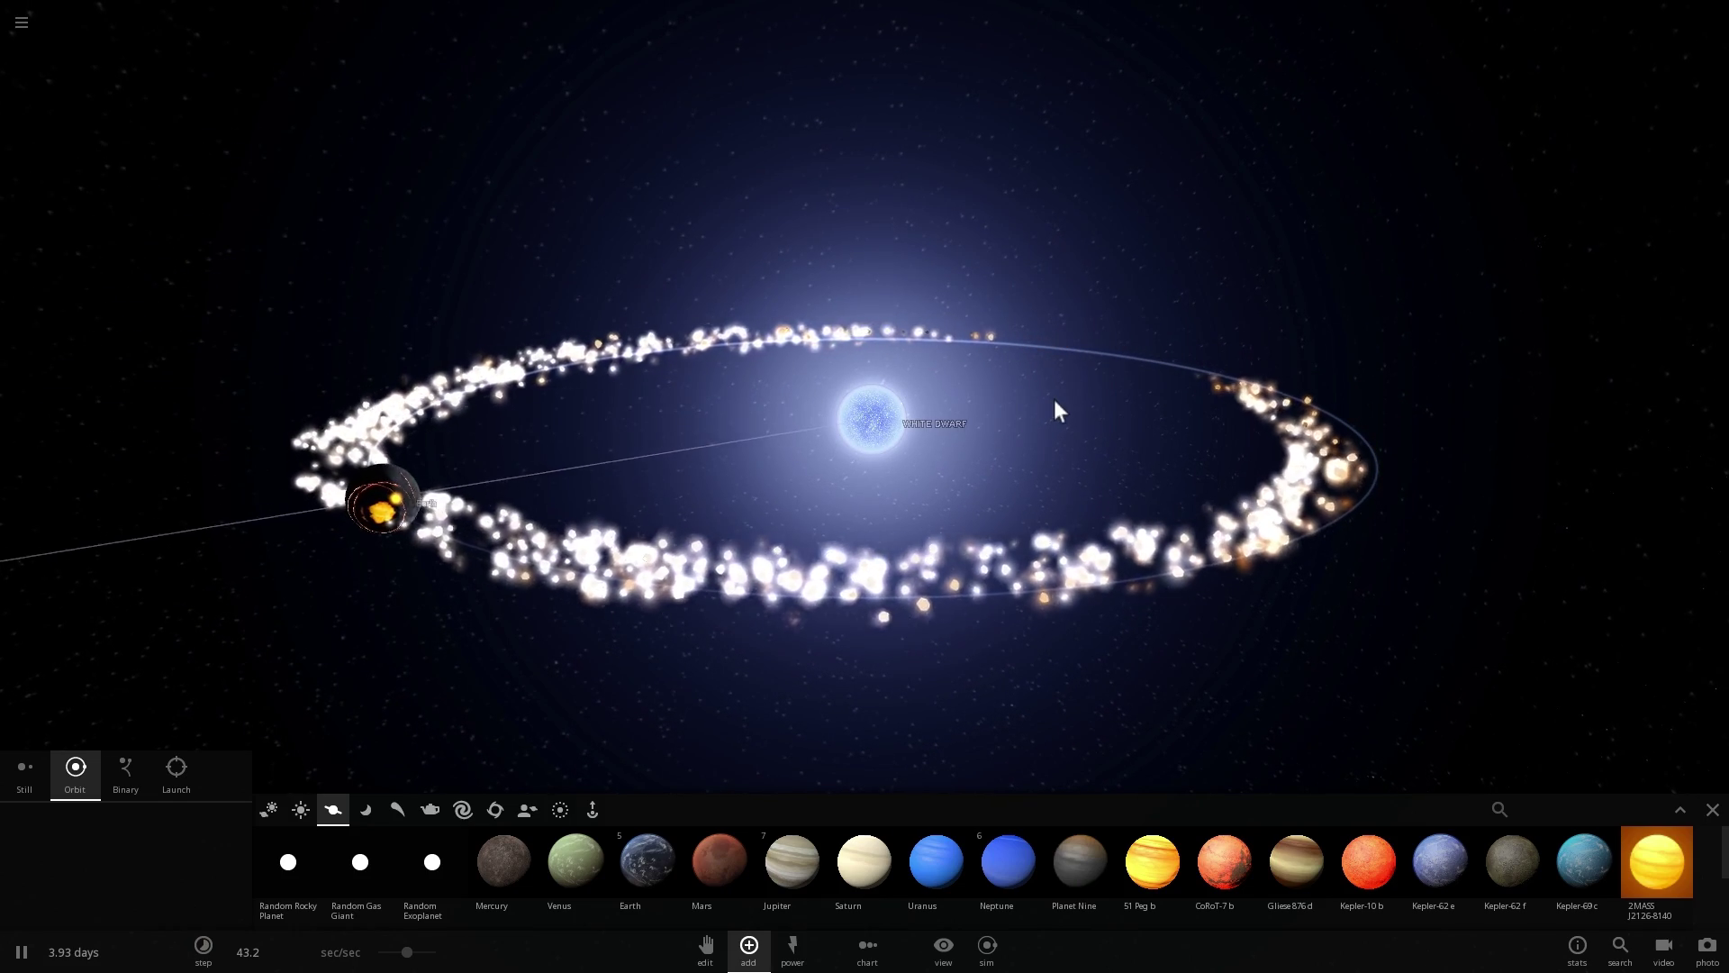
{"action": "right_click_drag", "start_coordinate": [1003, 434], "coordinate": [980, 409]}
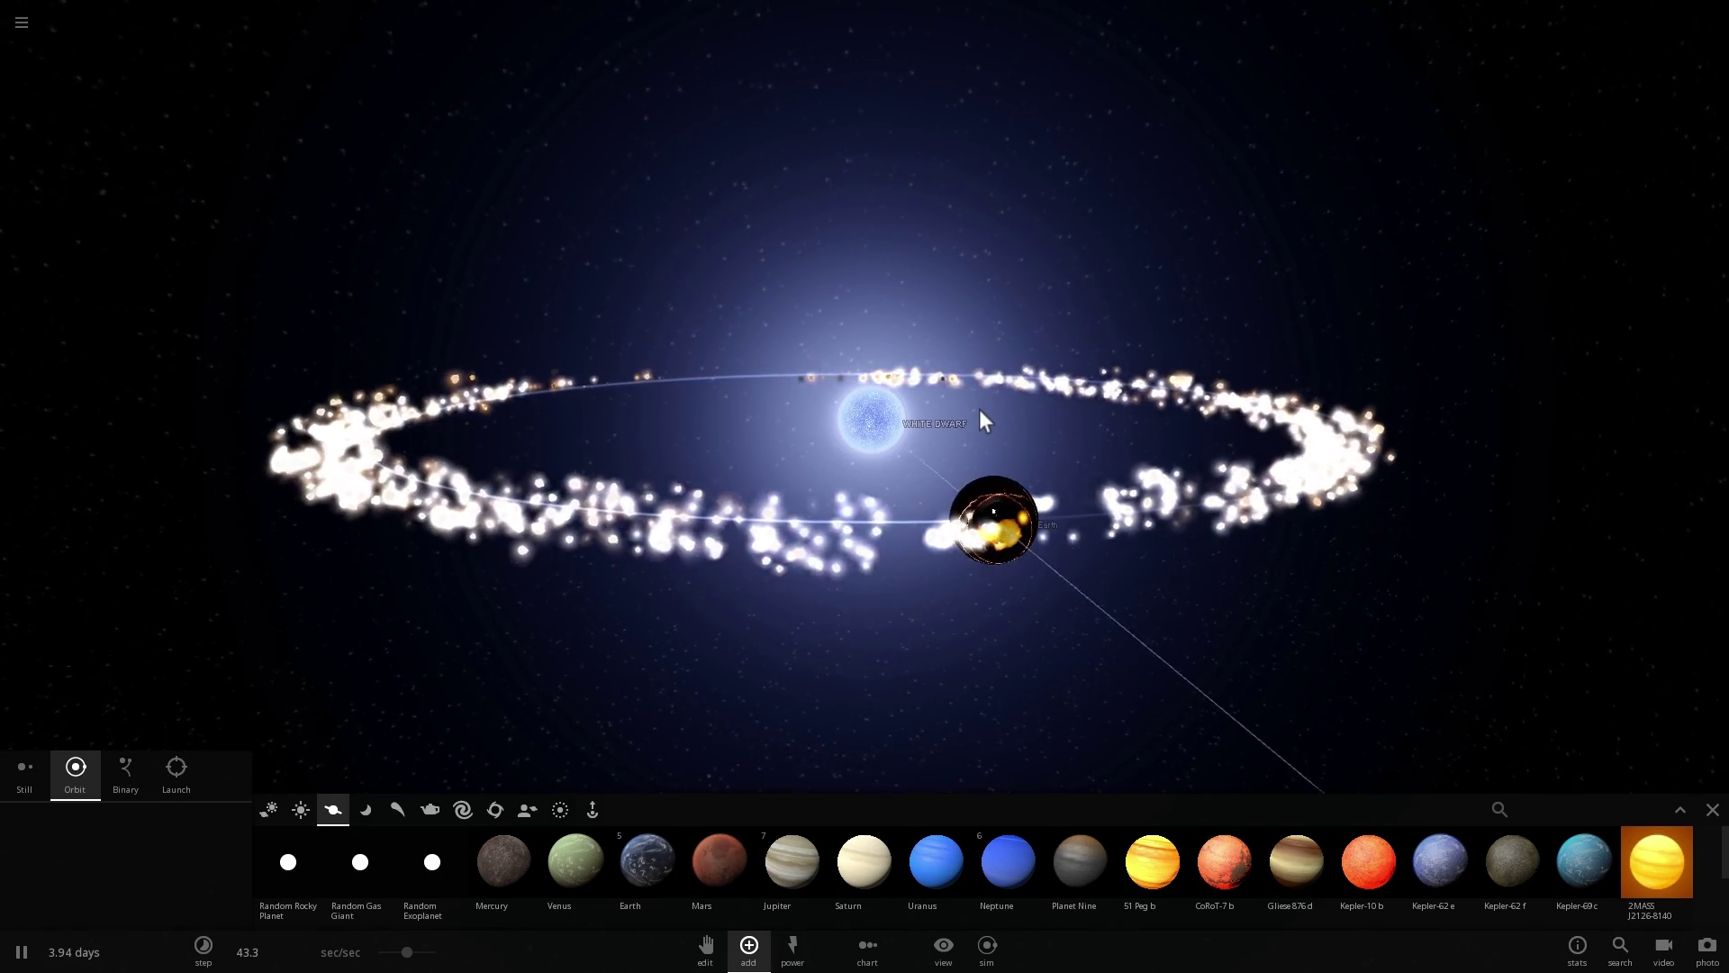
{"action": "right_click_drag", "start_coordinate": [987, 446], "coordinate": [986, 481]}
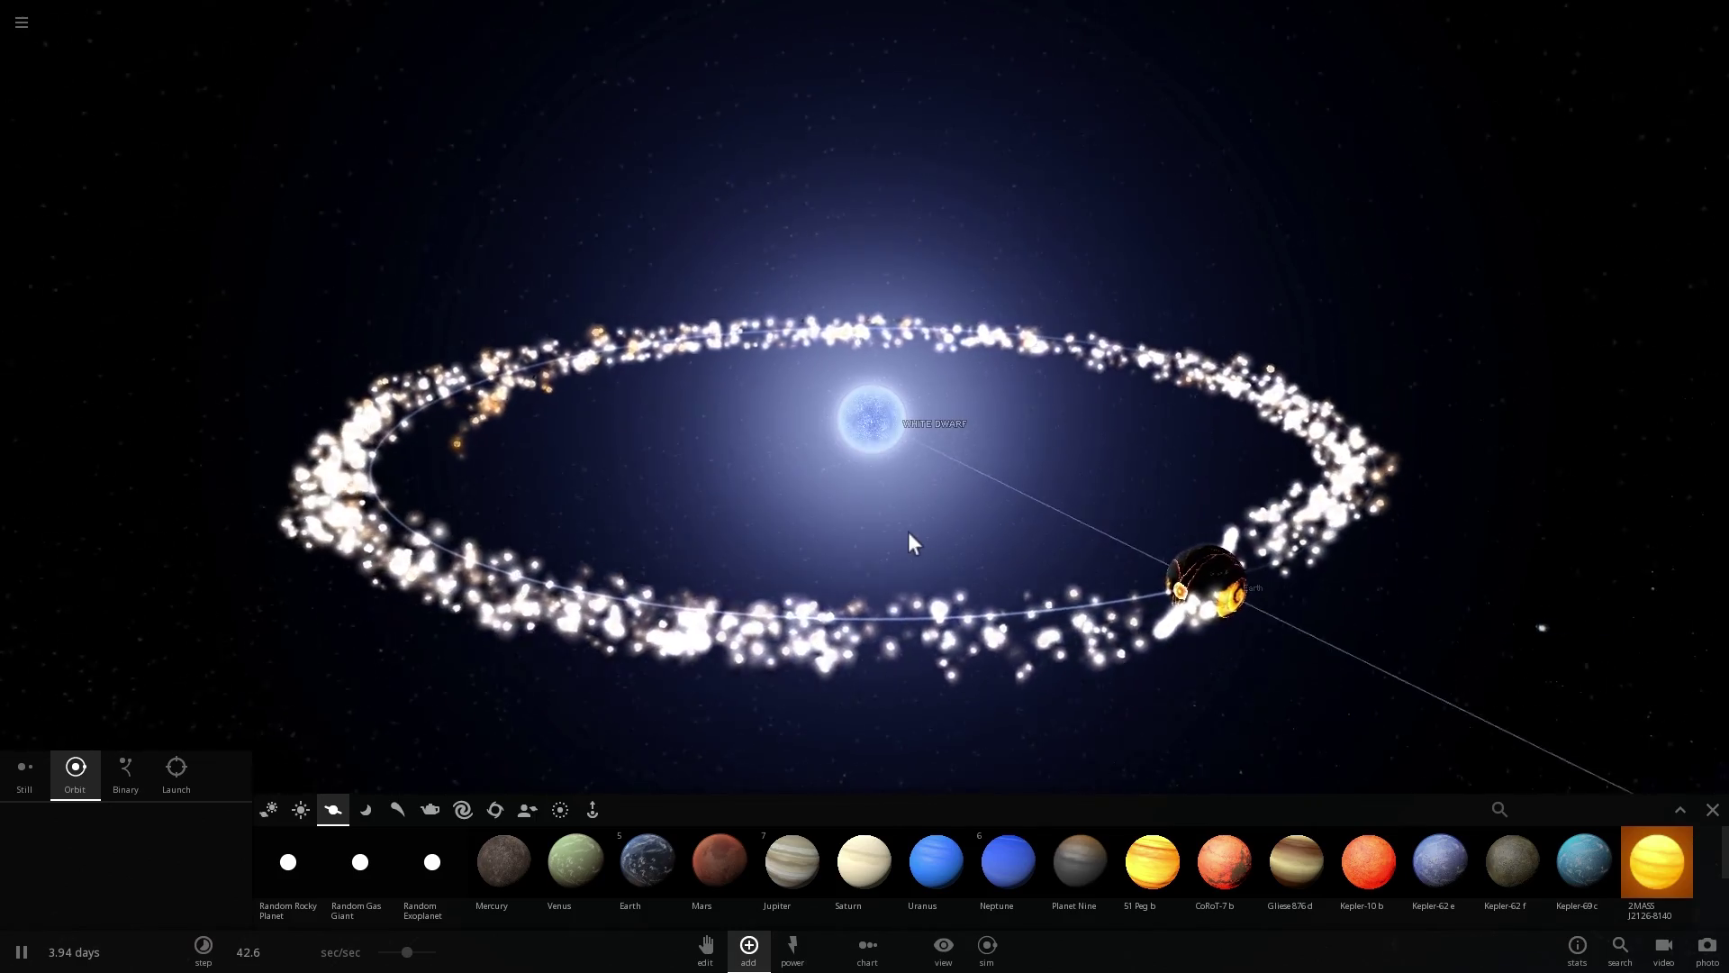
{"action": "double_click", "coordinate": [899, 434]}
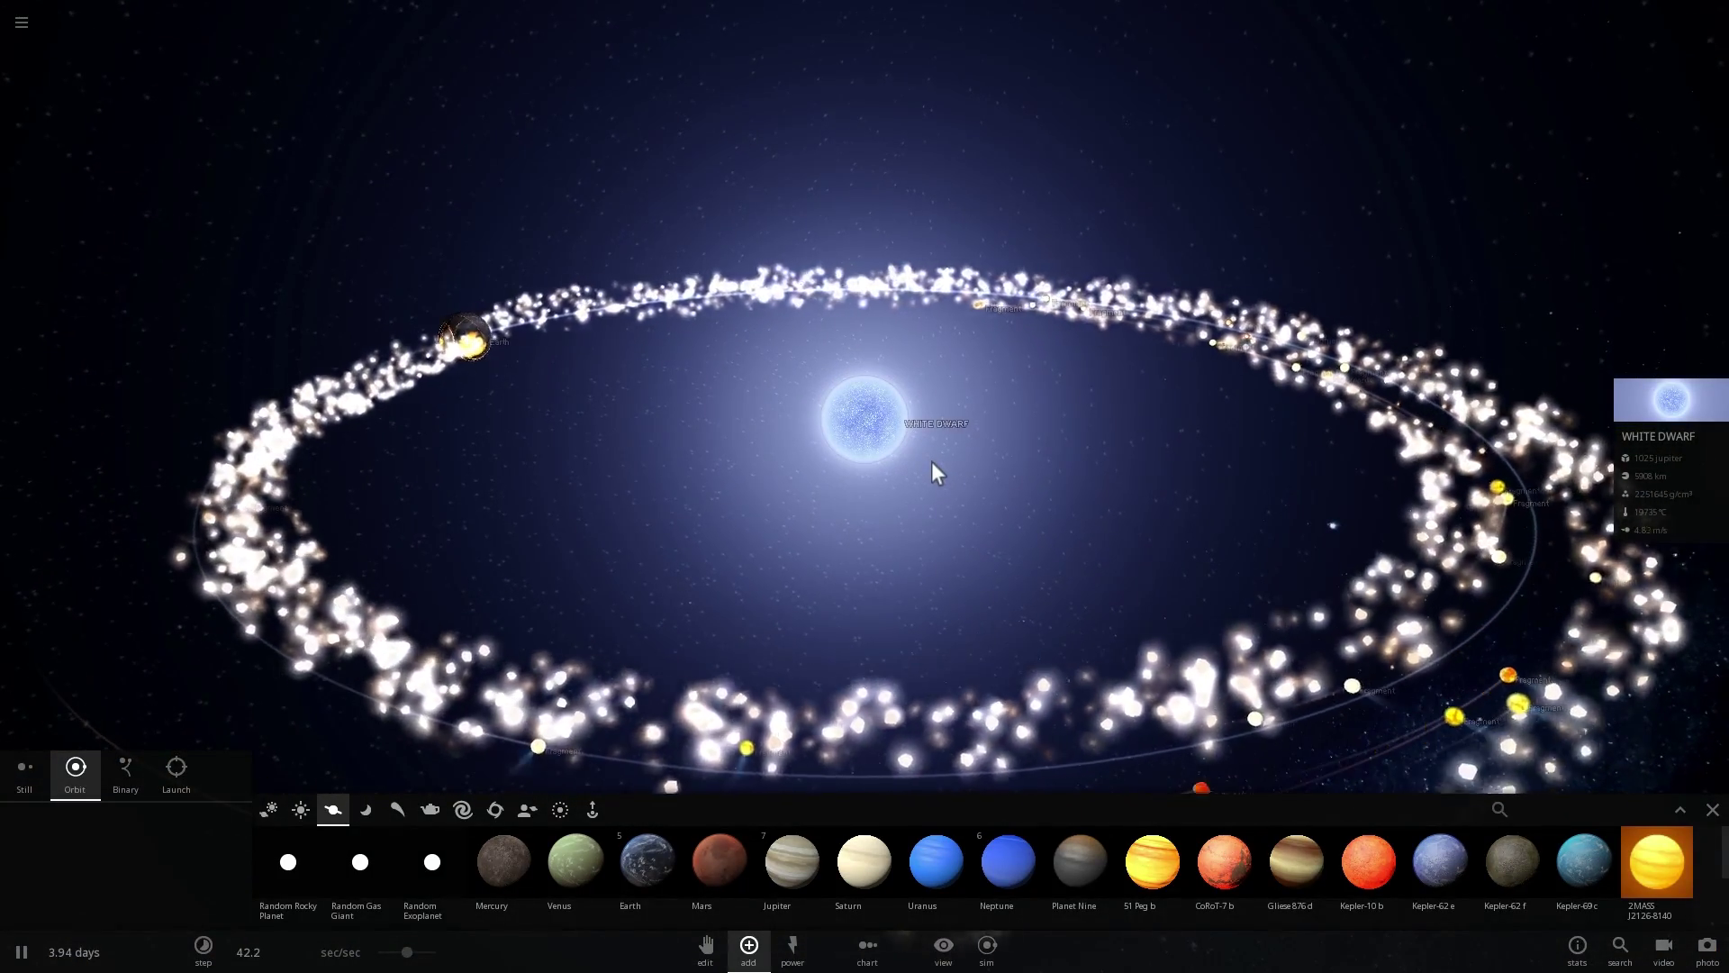
{"action": "scroll", "coordinate": [931, 461], "scroll_direction": "down", "scroll_amount": 3}
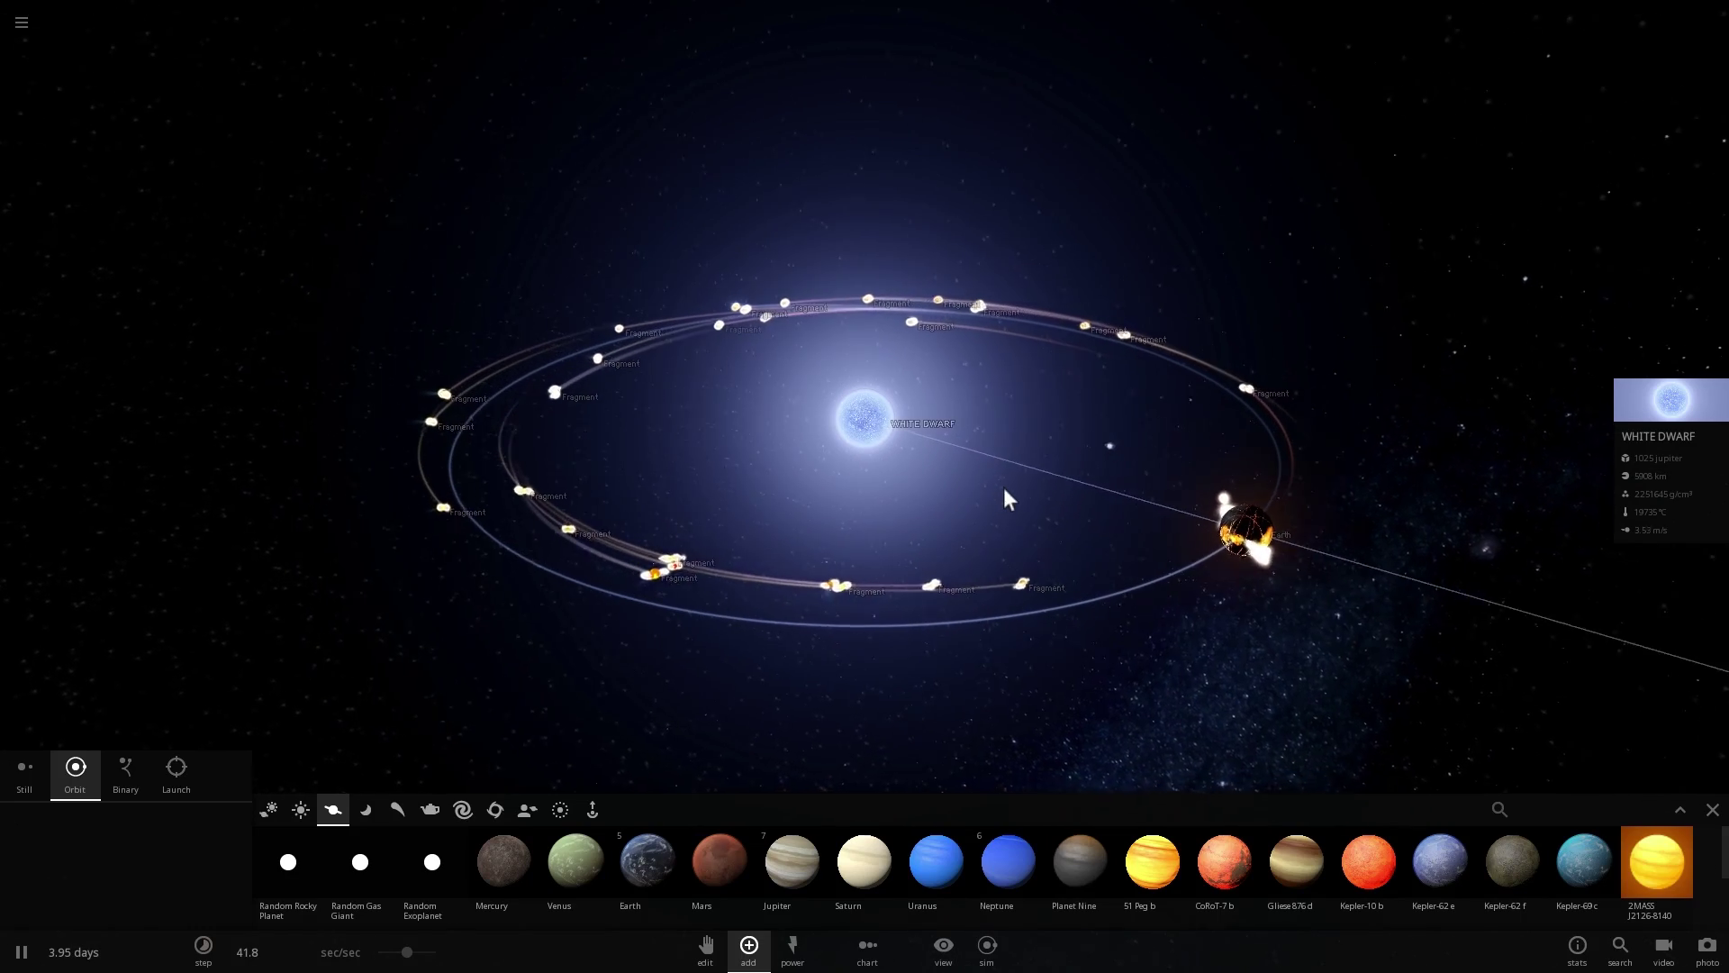
Step: Open the existing Solar System simulation
{"action": "left_click", "coordinate": [22, 22]}
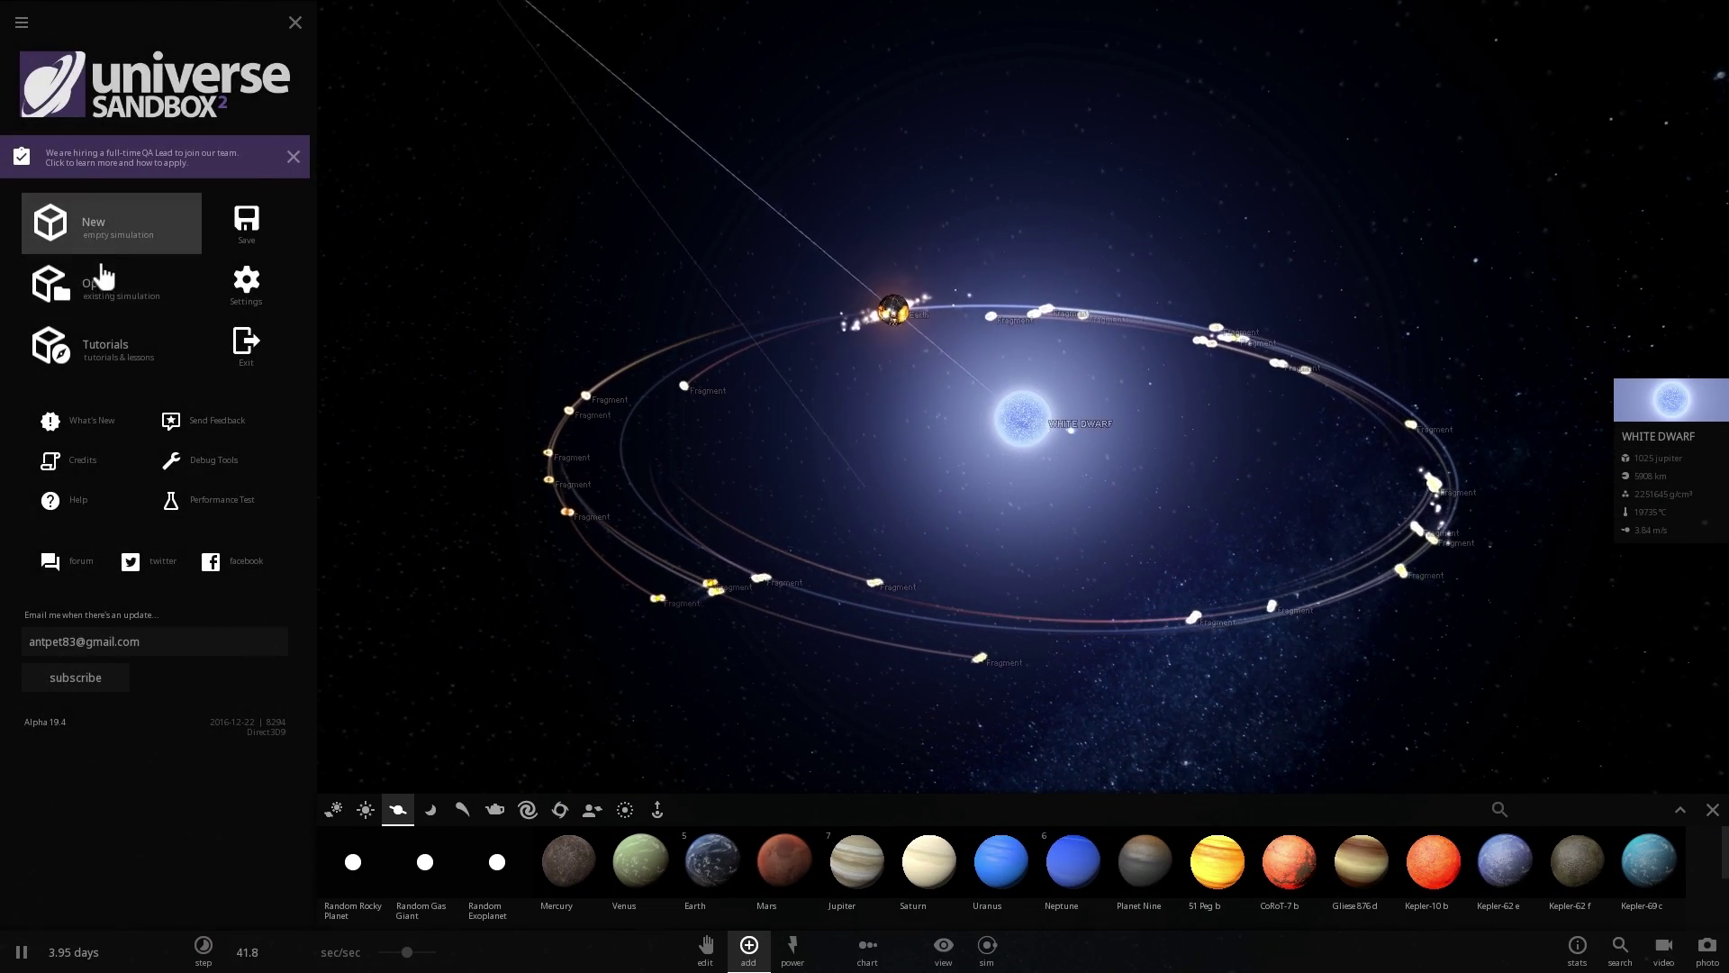
{"action": "left_click", "coordinate": [101, 283]}
{"action": "left_click", "coordinate": [67, 190]}
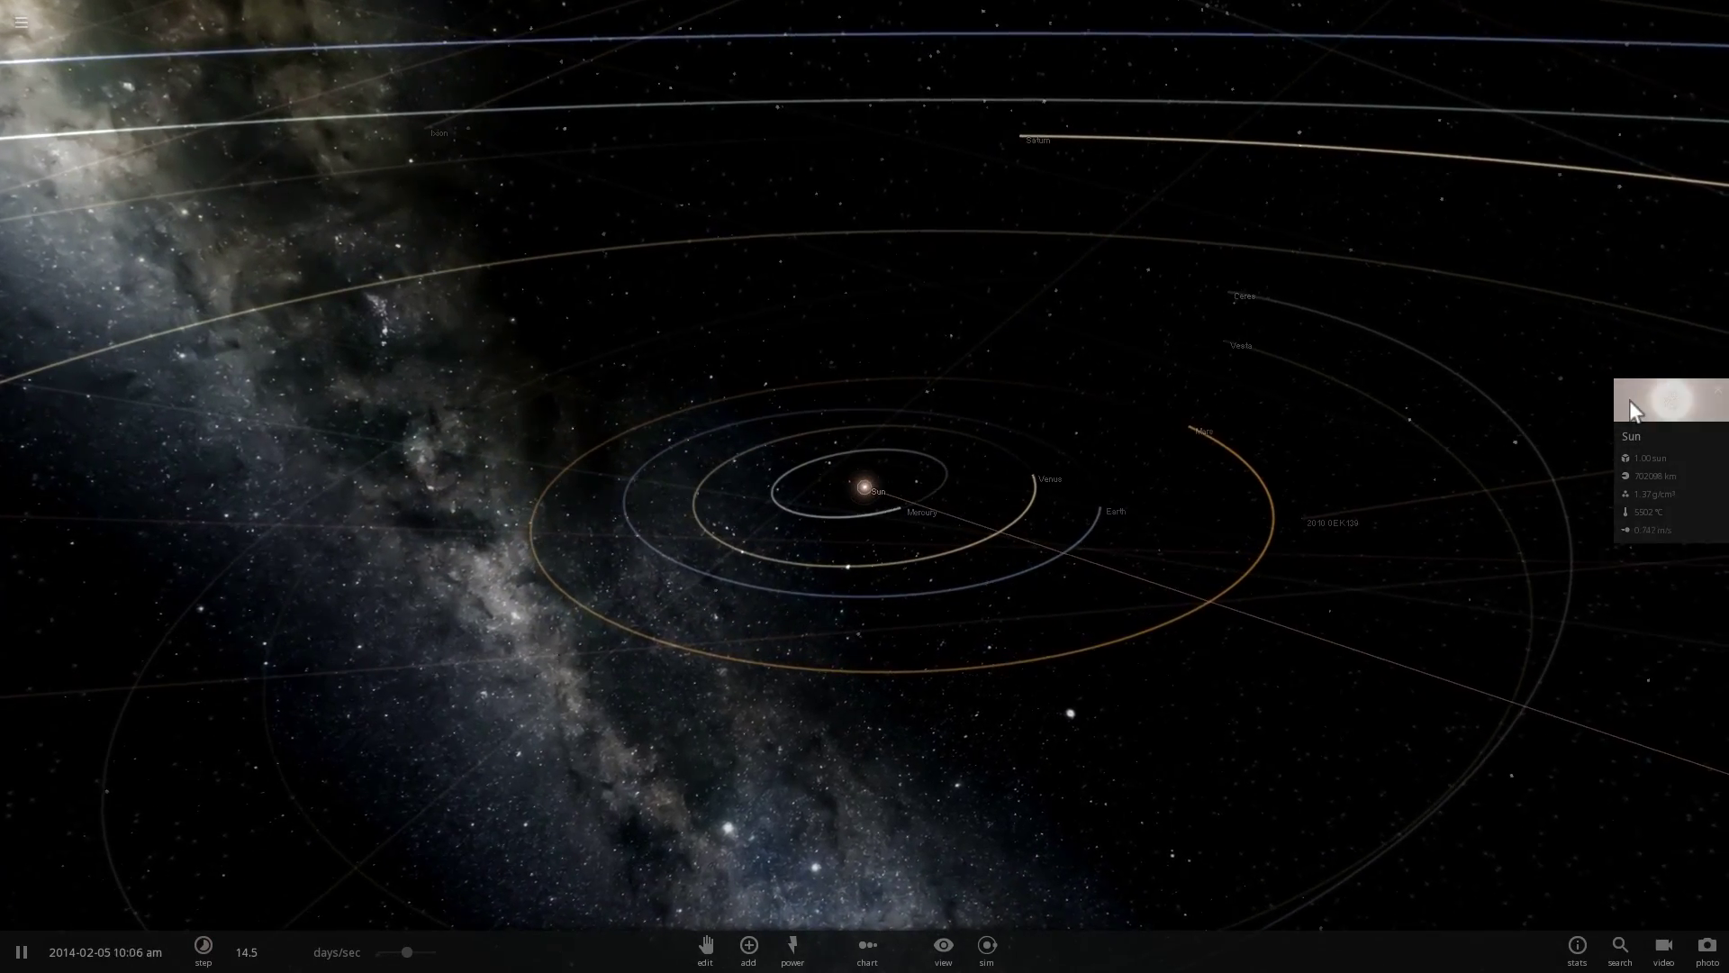
Step: Open the Sun's properties and set its age to 10 G years
{"action": "left_click", "coordinate": [1629, 400]}
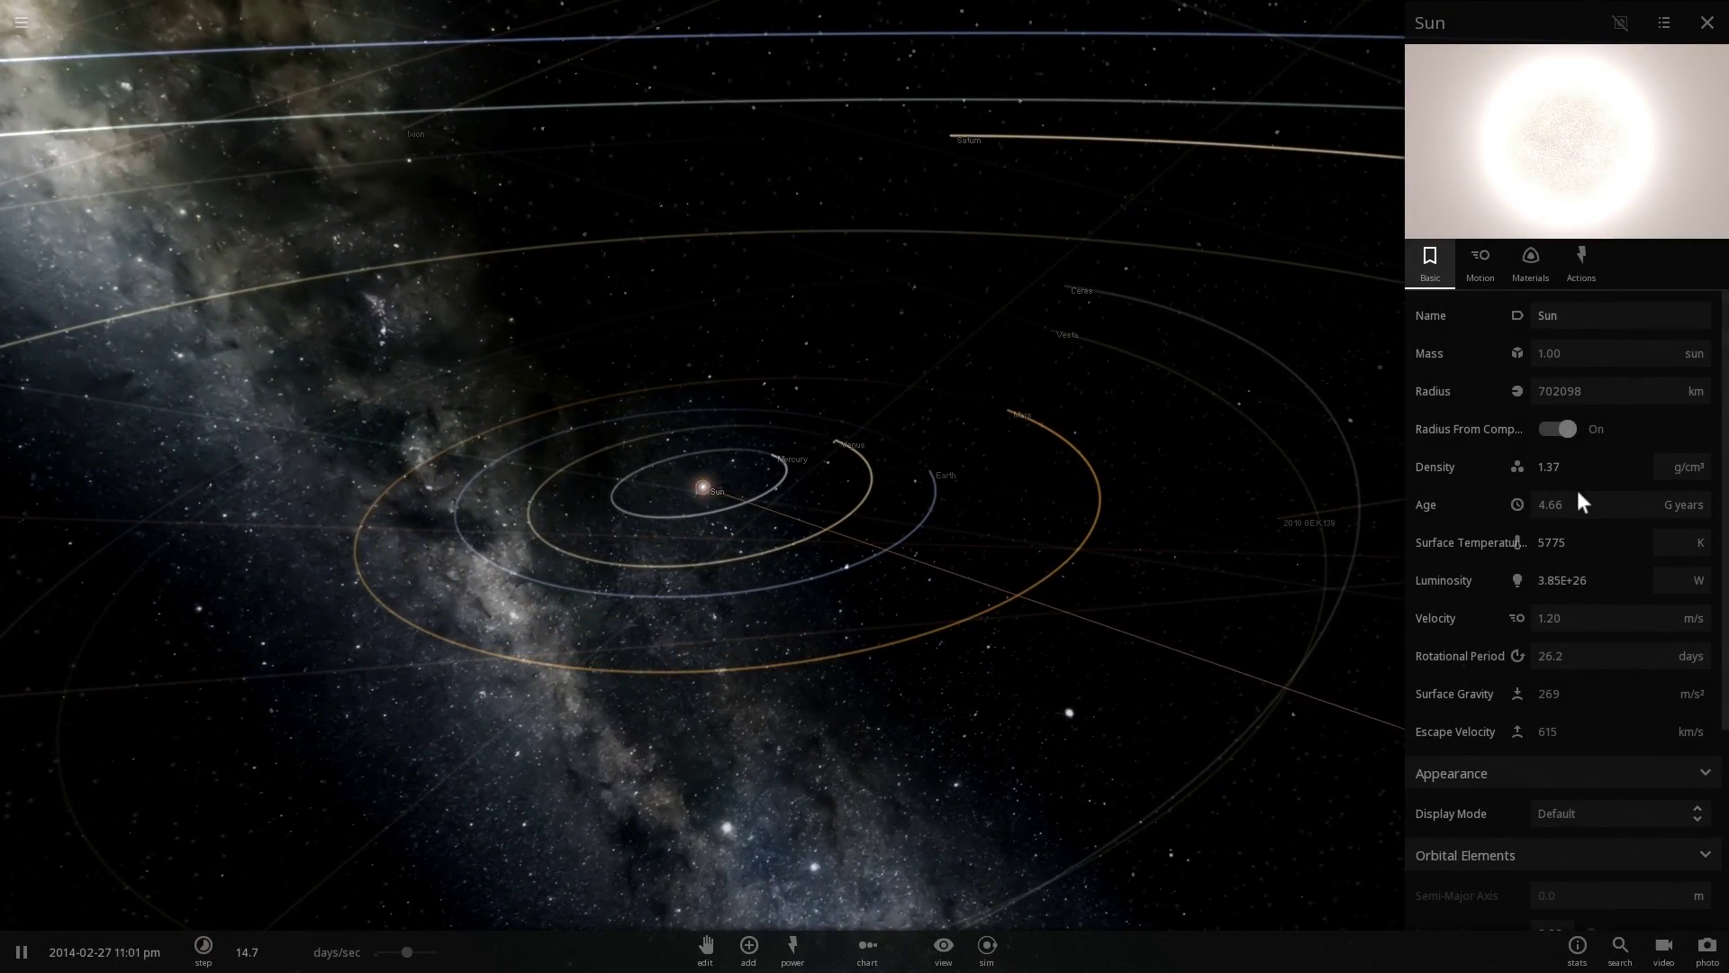
{"action": "left_click", "coordinate": [1576, 493]}
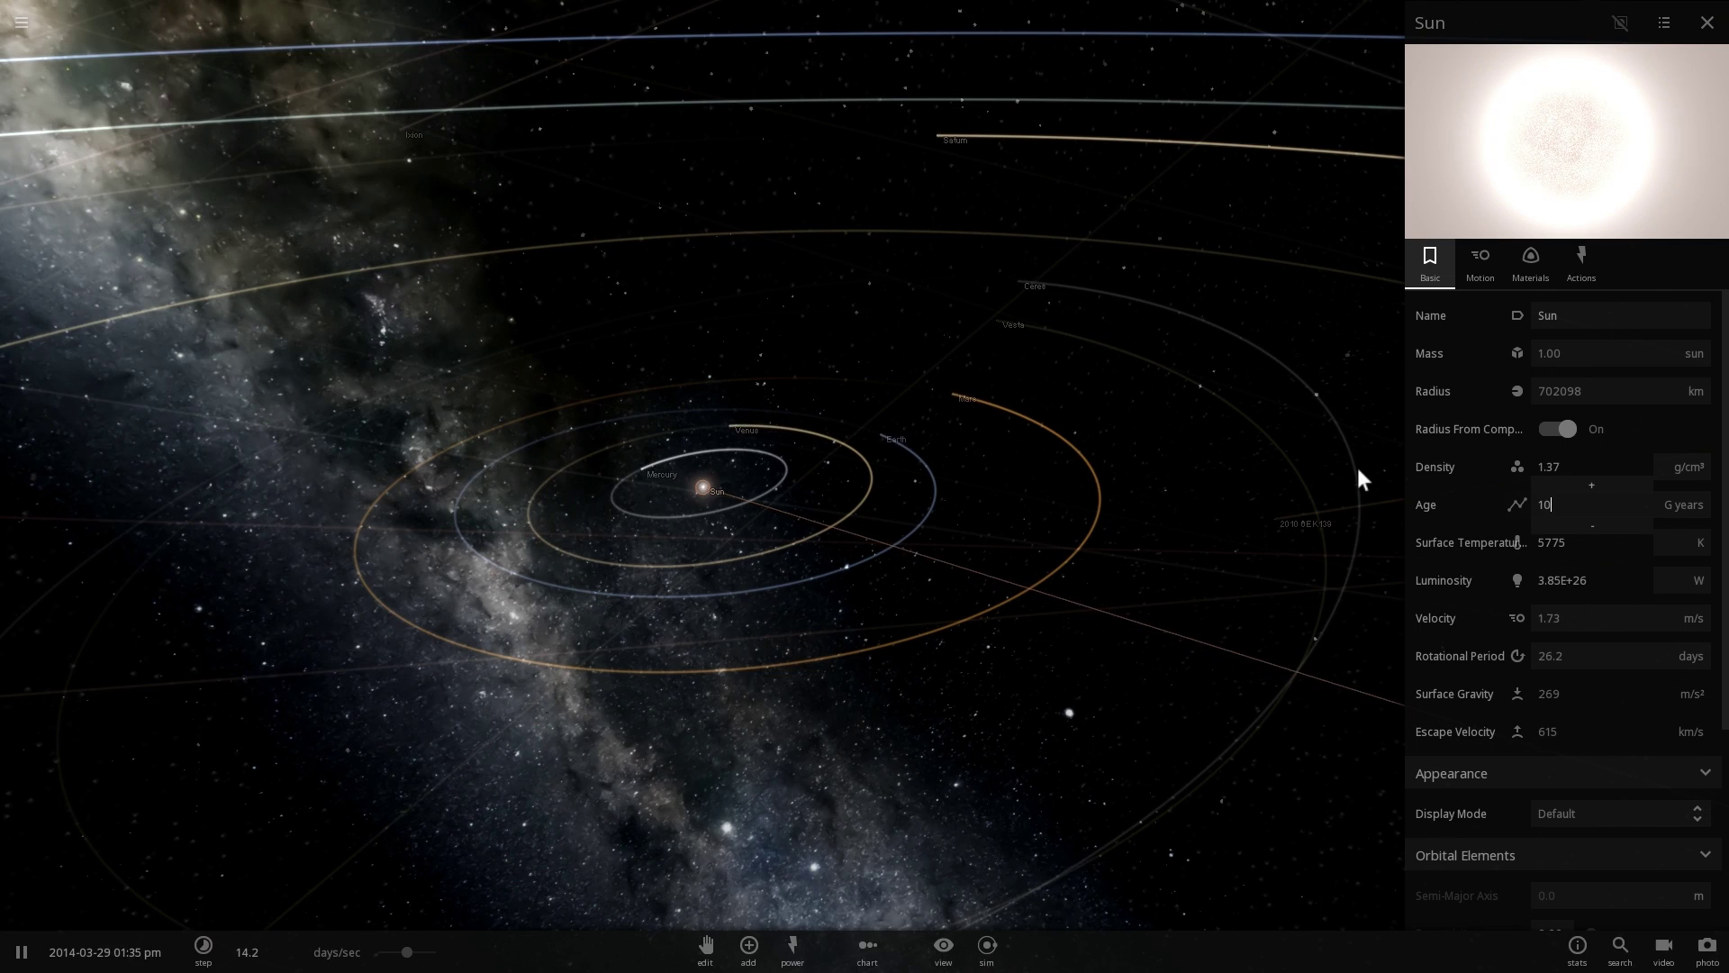
{"action": "type", "text": "10"}
{"action": "key", "text": "Return"}
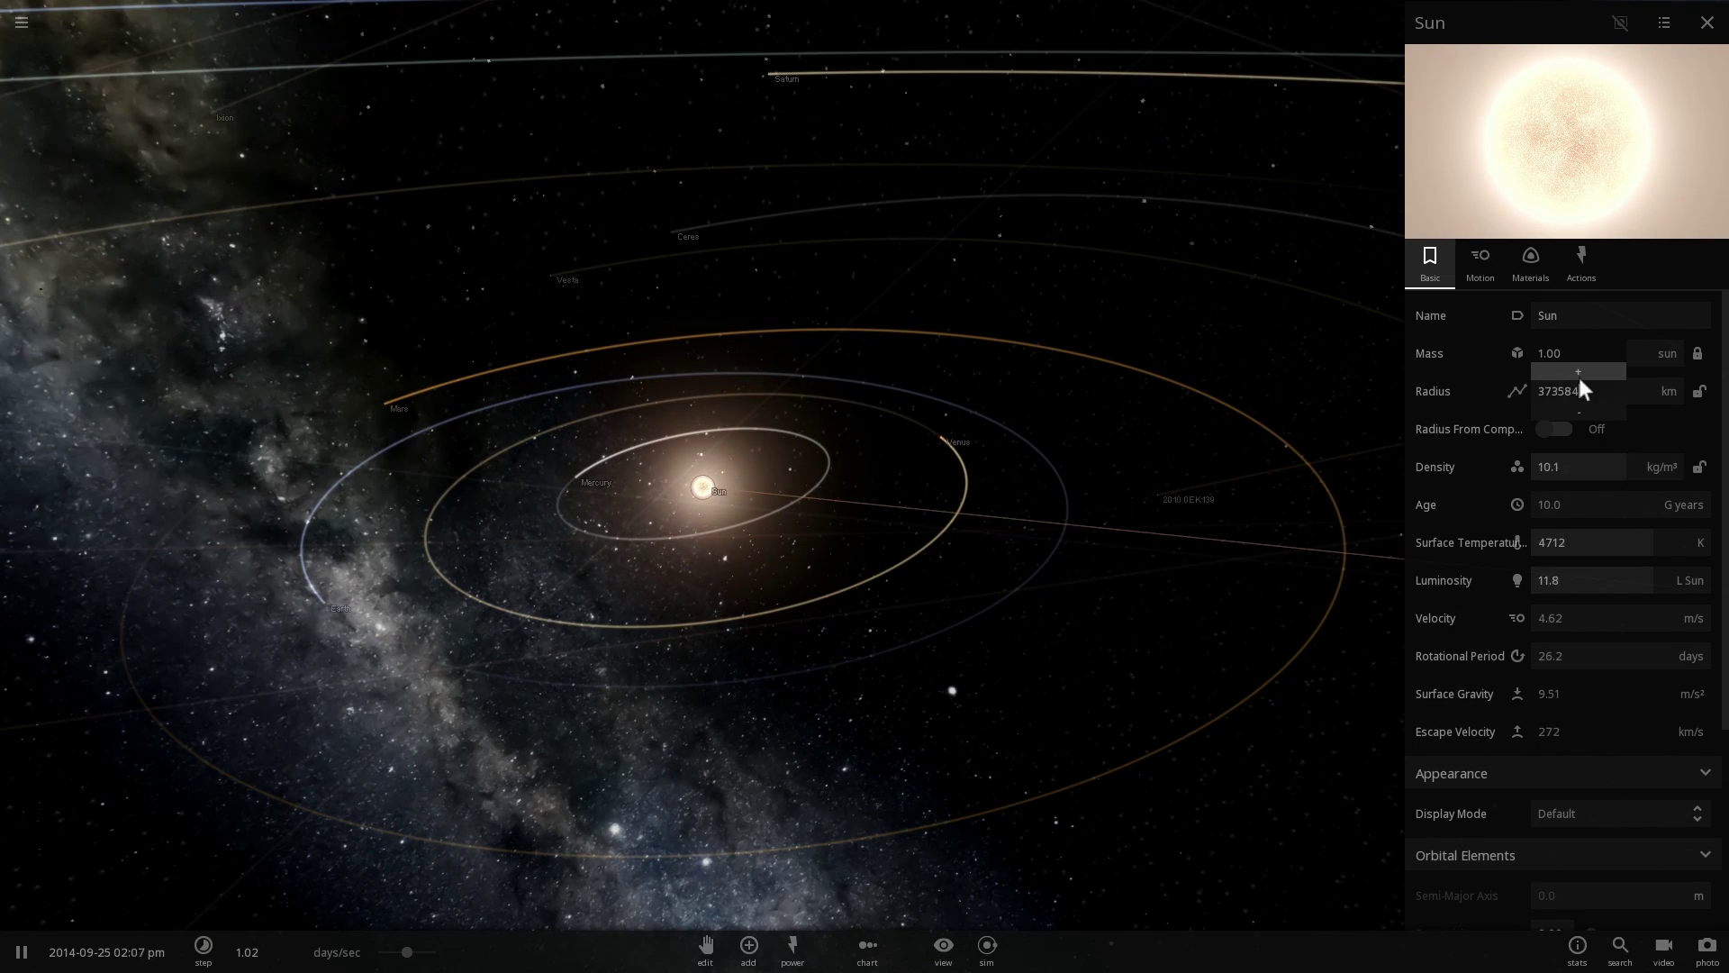
Step: Increase the Sun's radius to about 116.8 million km
{"action": "left_click", "coordinate": [1579, 376]}
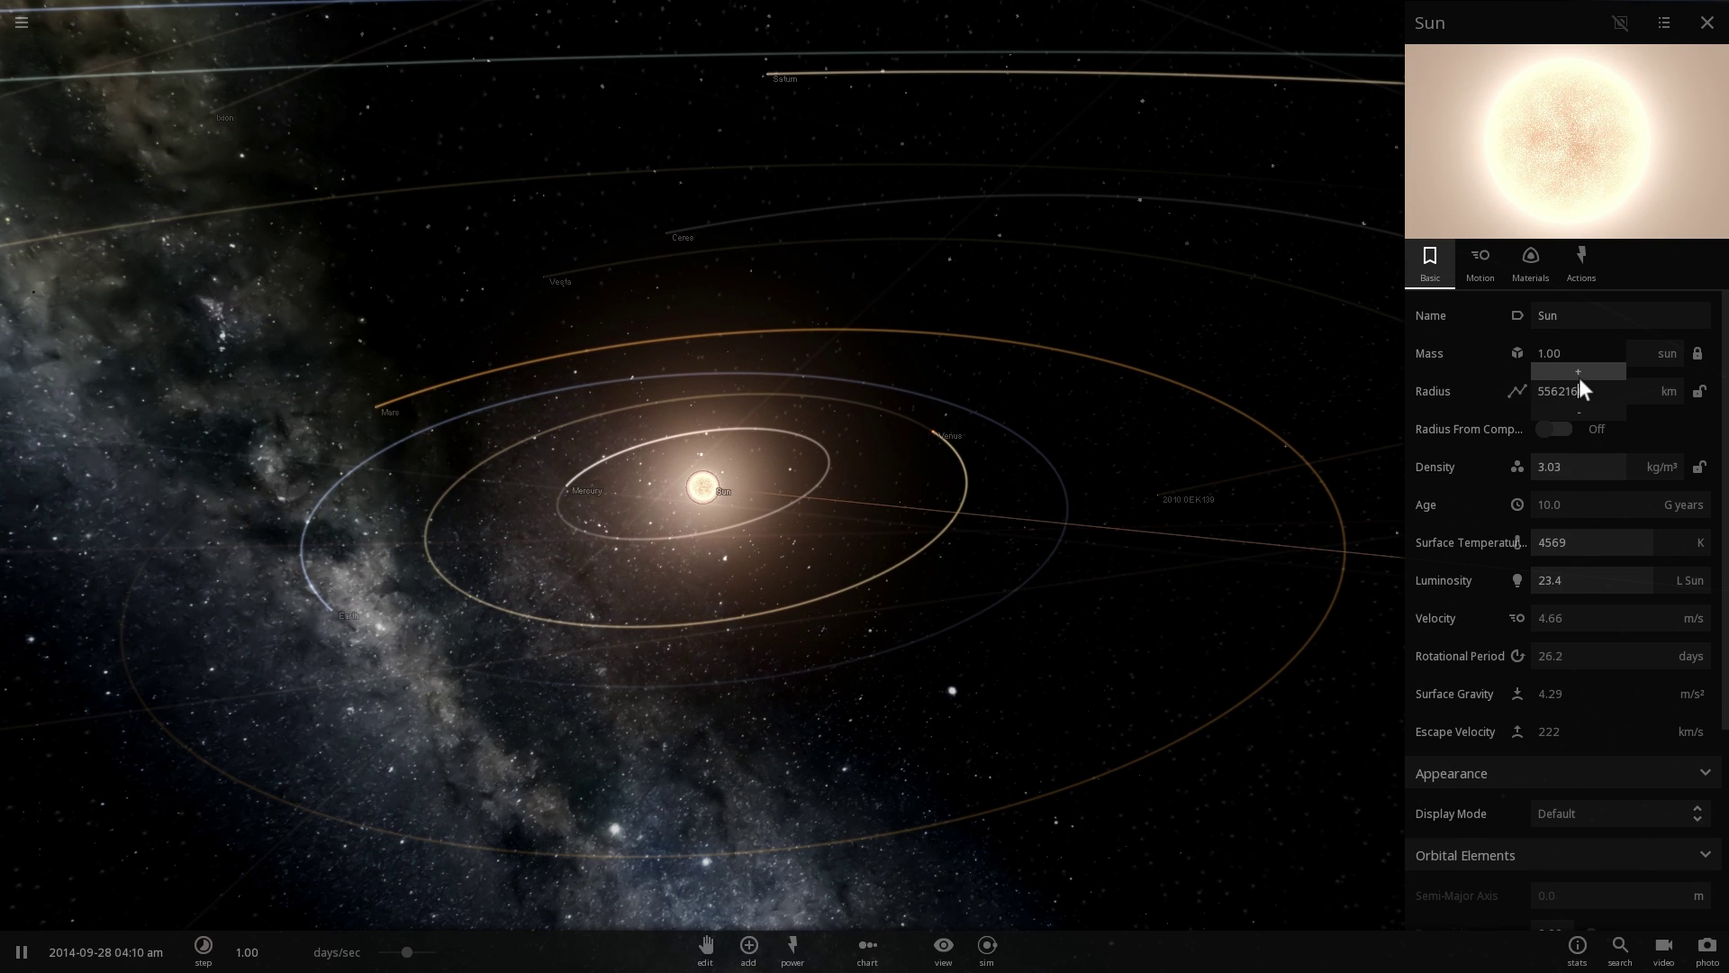
{"action": "left_click_drag", "start_coordinate": [1580, 376], "coordinate": [1579, 376]}
{"action": "mouse_move", "coordinate": [1019, 418]}
{"action": "right_mouse_down"}
{"action": "mouse_move", "coordinate": [999, 425]}
{"action": "mouse_move", "coordinate": [1018, 418]}
{"action": "right_mouse_up"}
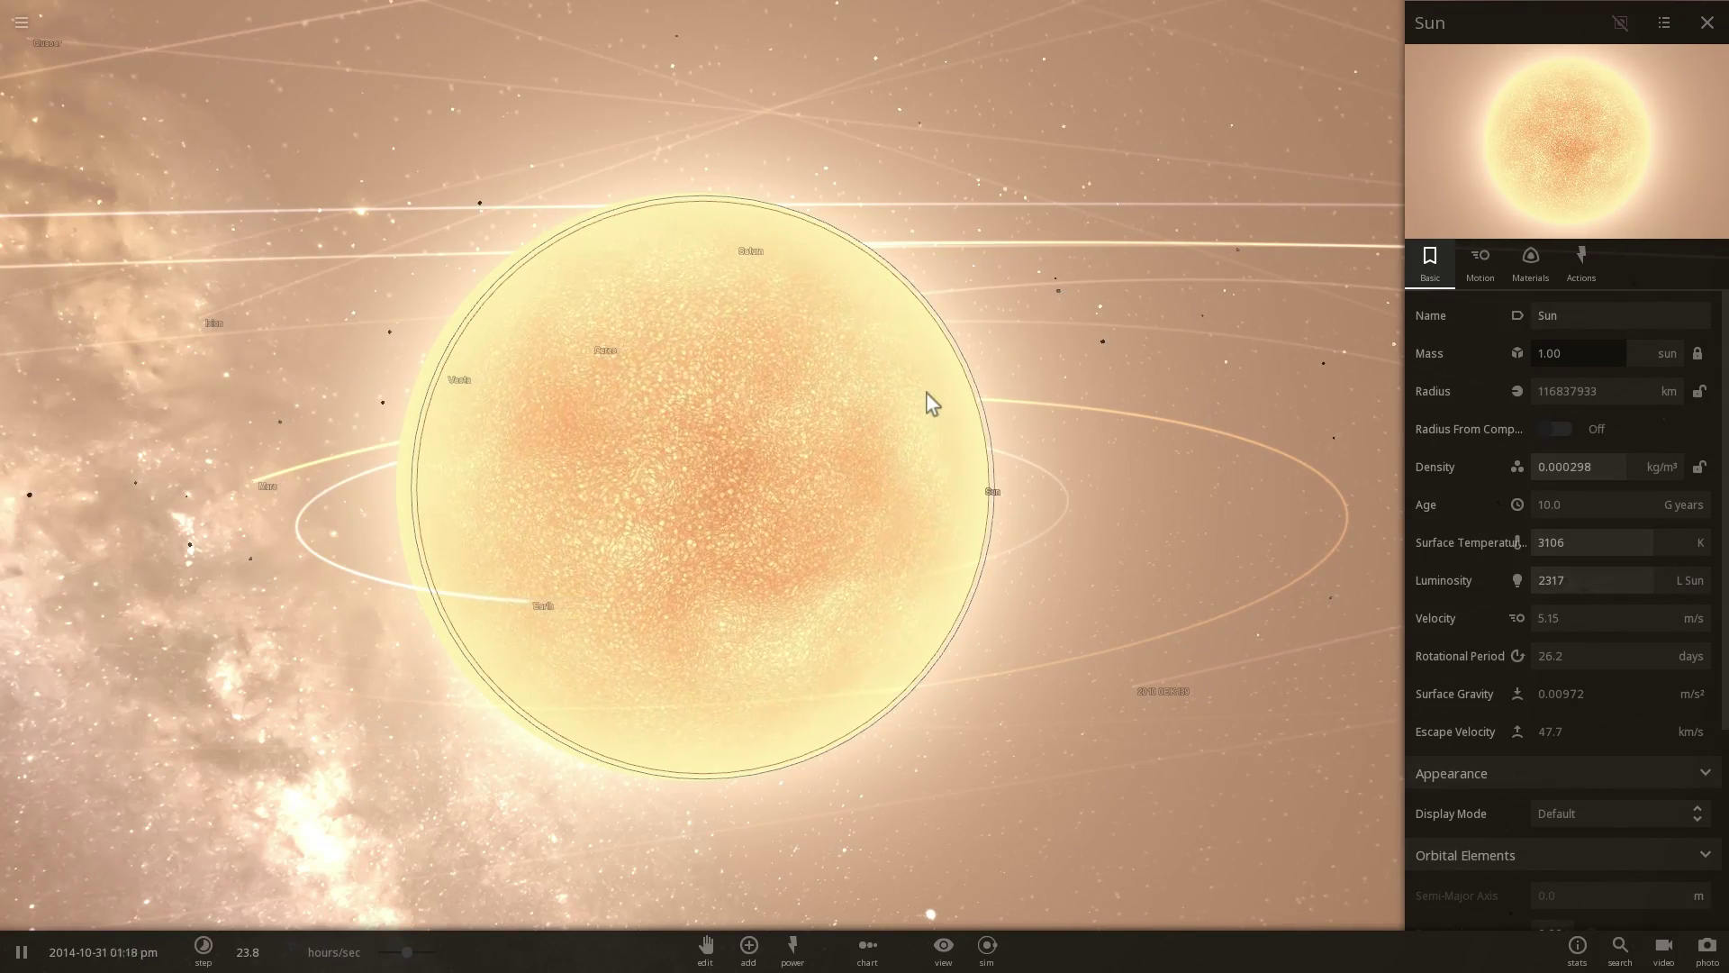
Step: Toggle the Sun's radius from composition to turn the red giant into a white dwarf
{"action": "left_click_drag", "start_coordinate": [931, 409], "coordinate": [942, 412]}
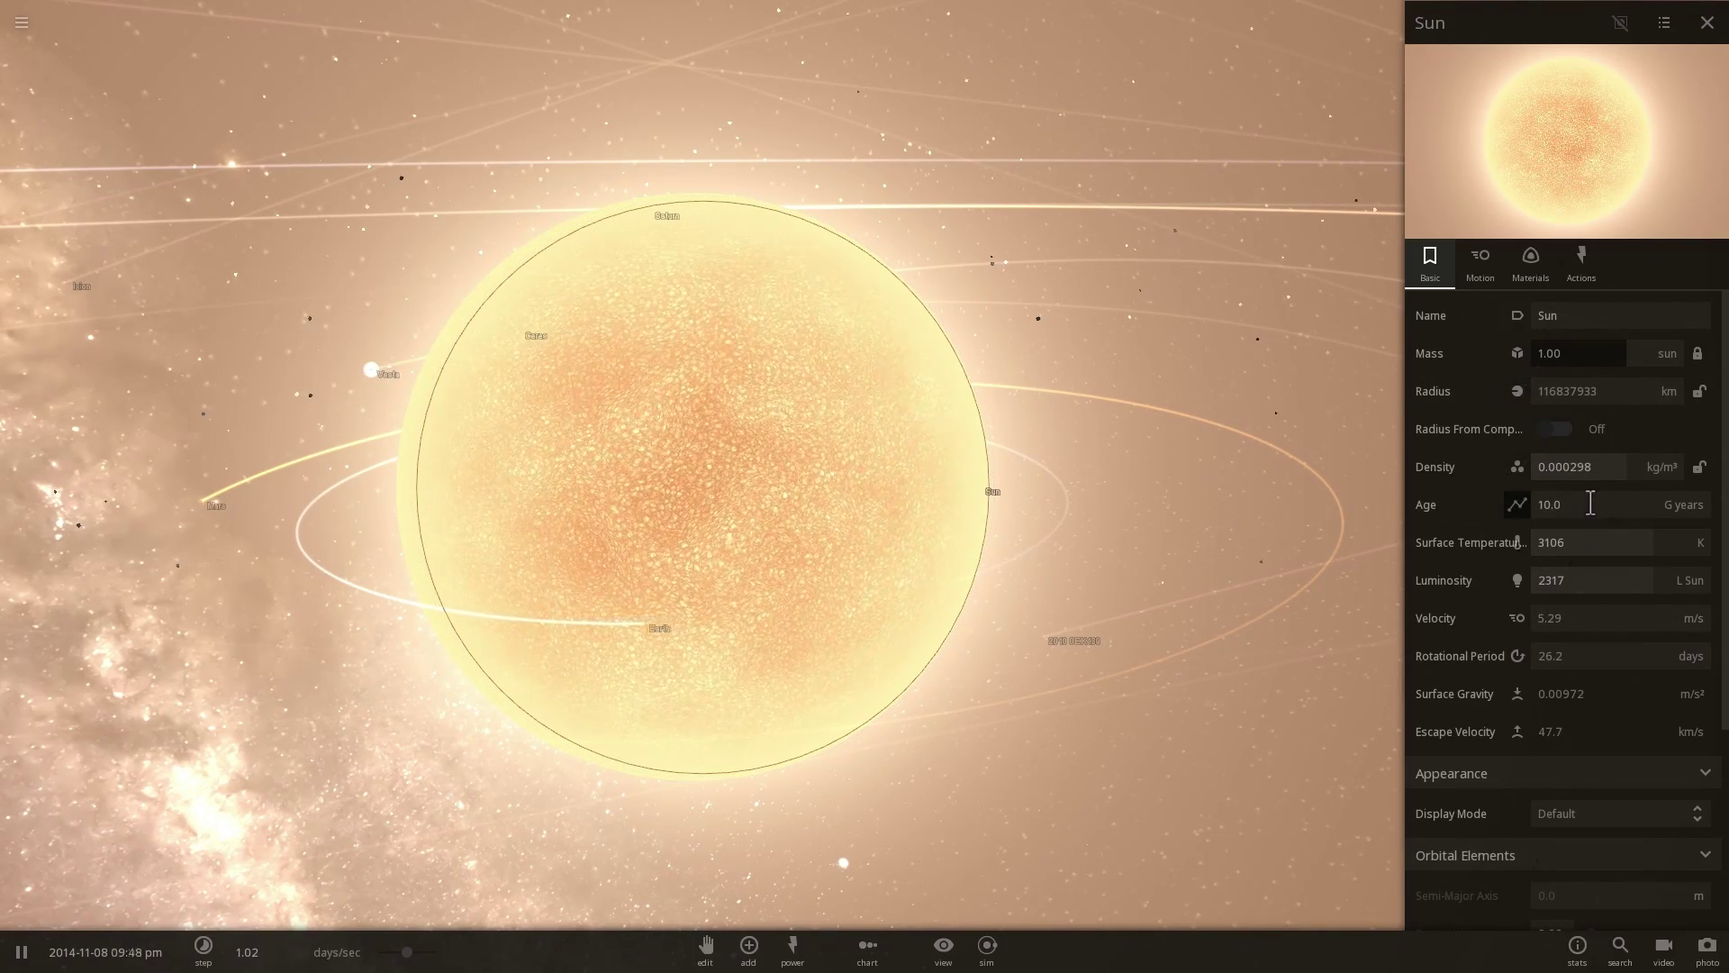
{"action": "left_click", "coordinate": [1558, 430]}
{"action": "left_click", "coordinate": [1558, 429]}
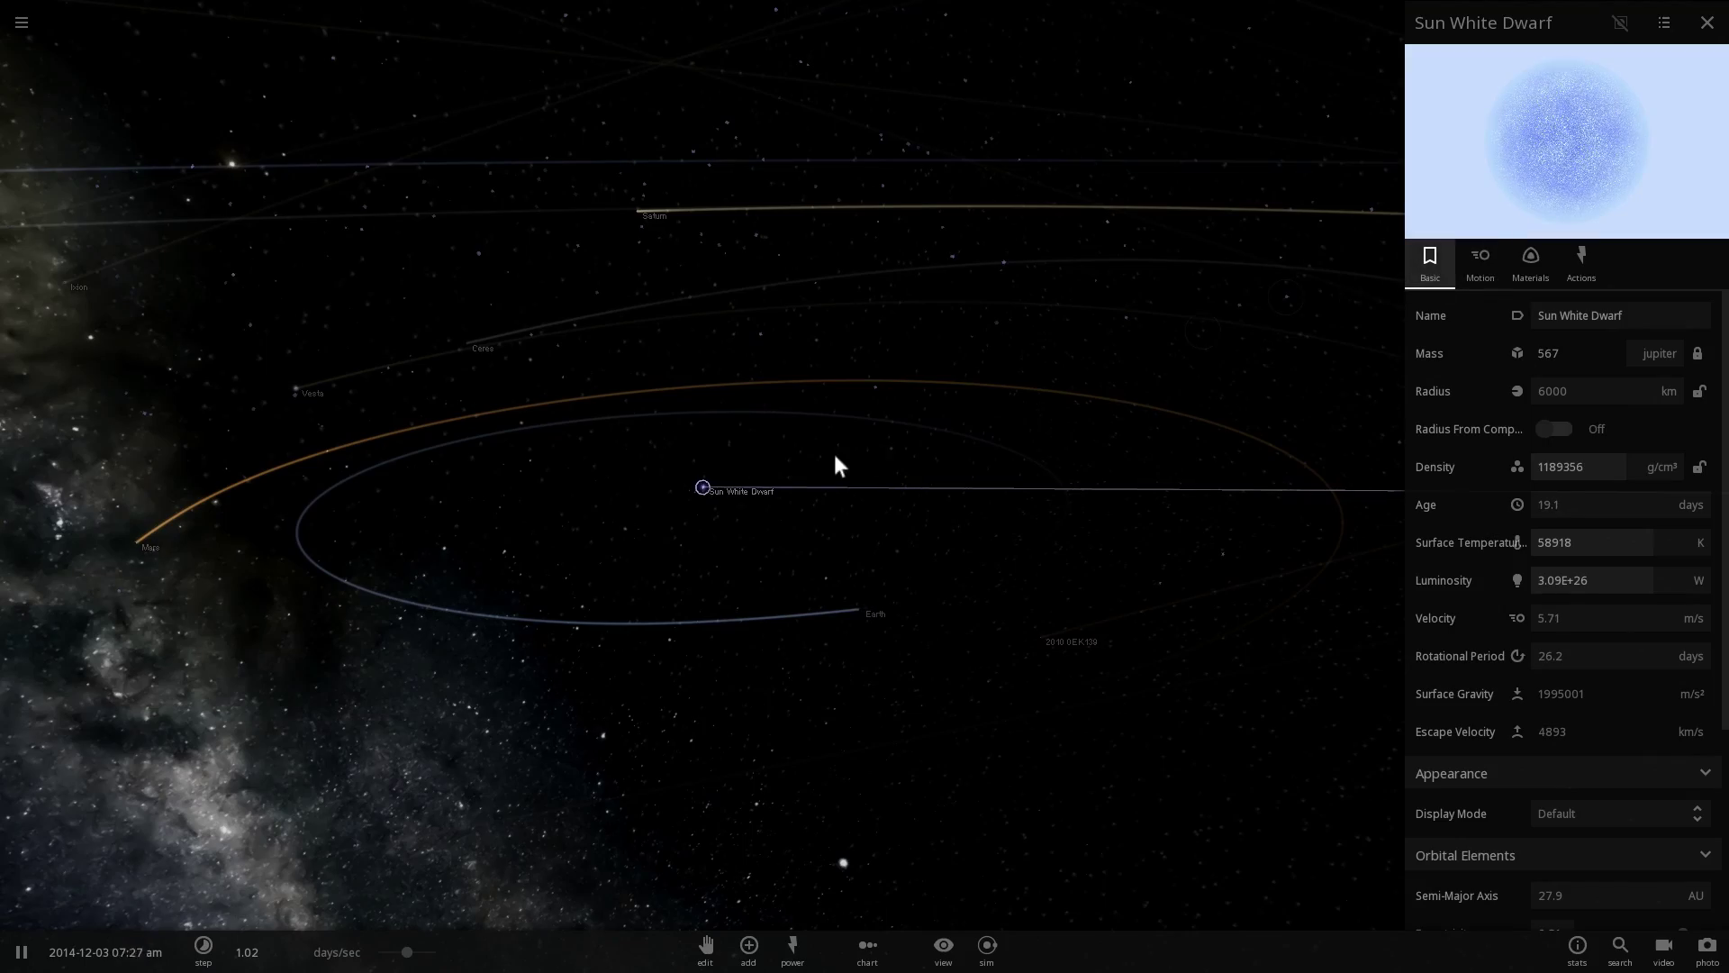
Step: Inspect the Sun White Dwarf up close and switch its mass unit from Jupiter to Sun
{"action": "left_click_drag", "start_coordinate": [832, 454], "coordinate": [850, 490]}
{"action": "scroll", "coordinate": [705, 490], "scroll_direction": "up", "scroll_amount": 5}
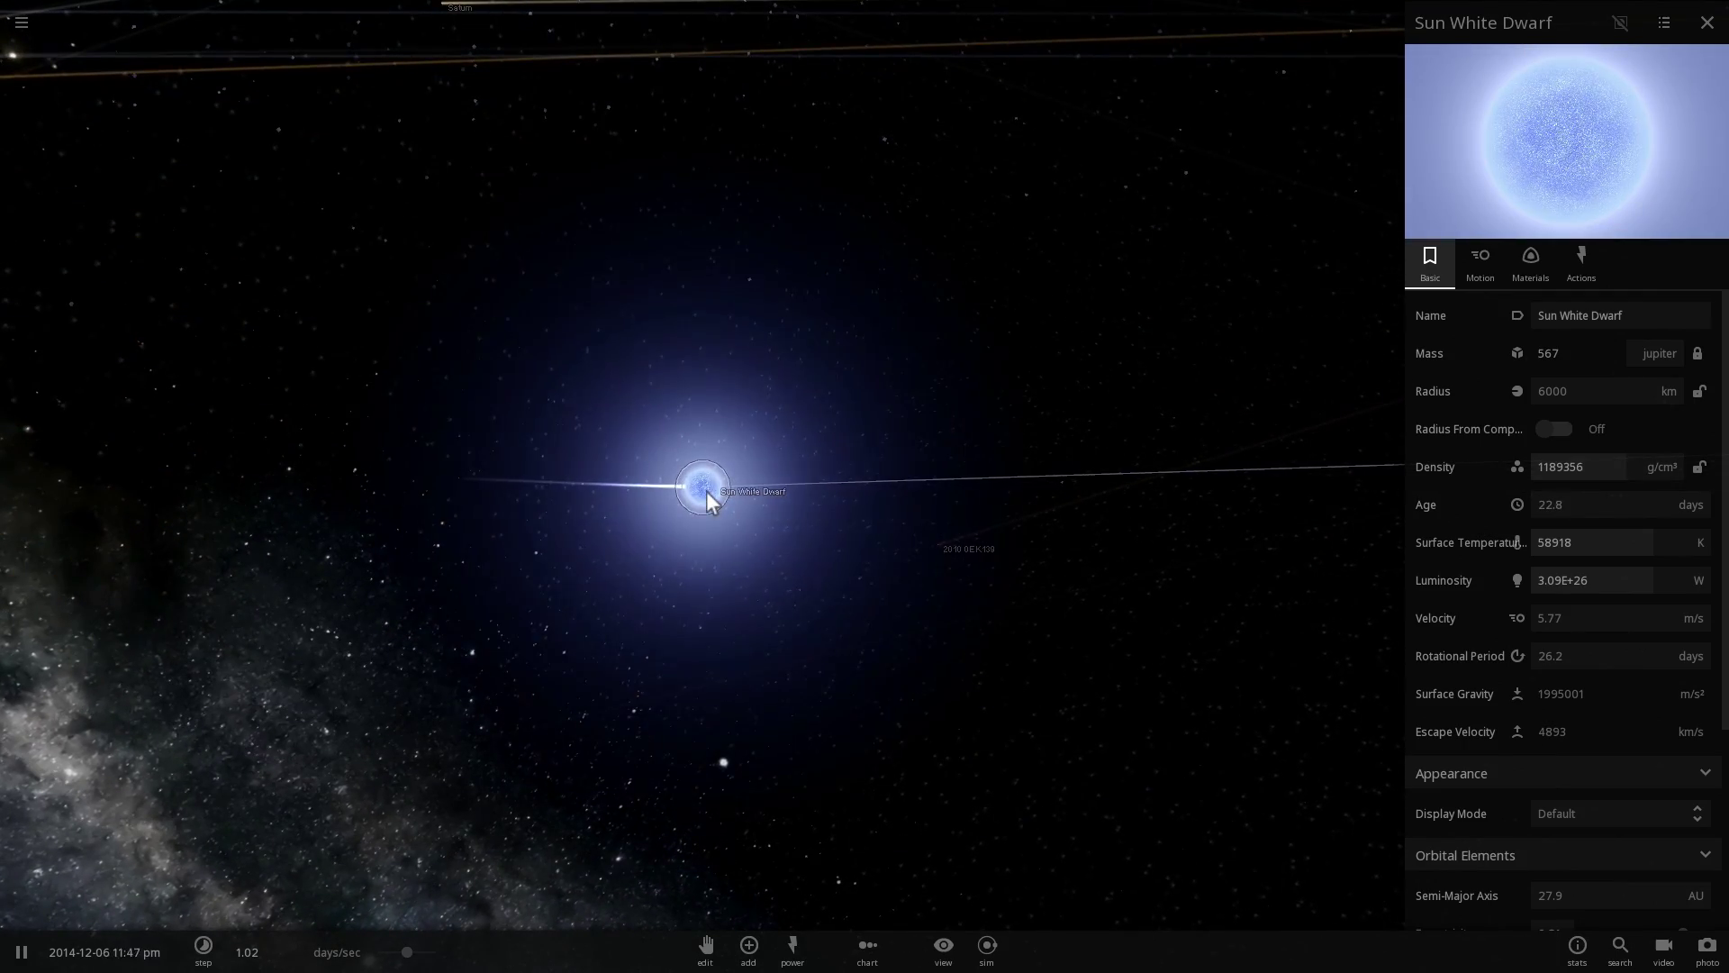
{"action": "scroll", "coordinate": [706, 490], "scroll_direction": "up", "scroll_amount": 5}
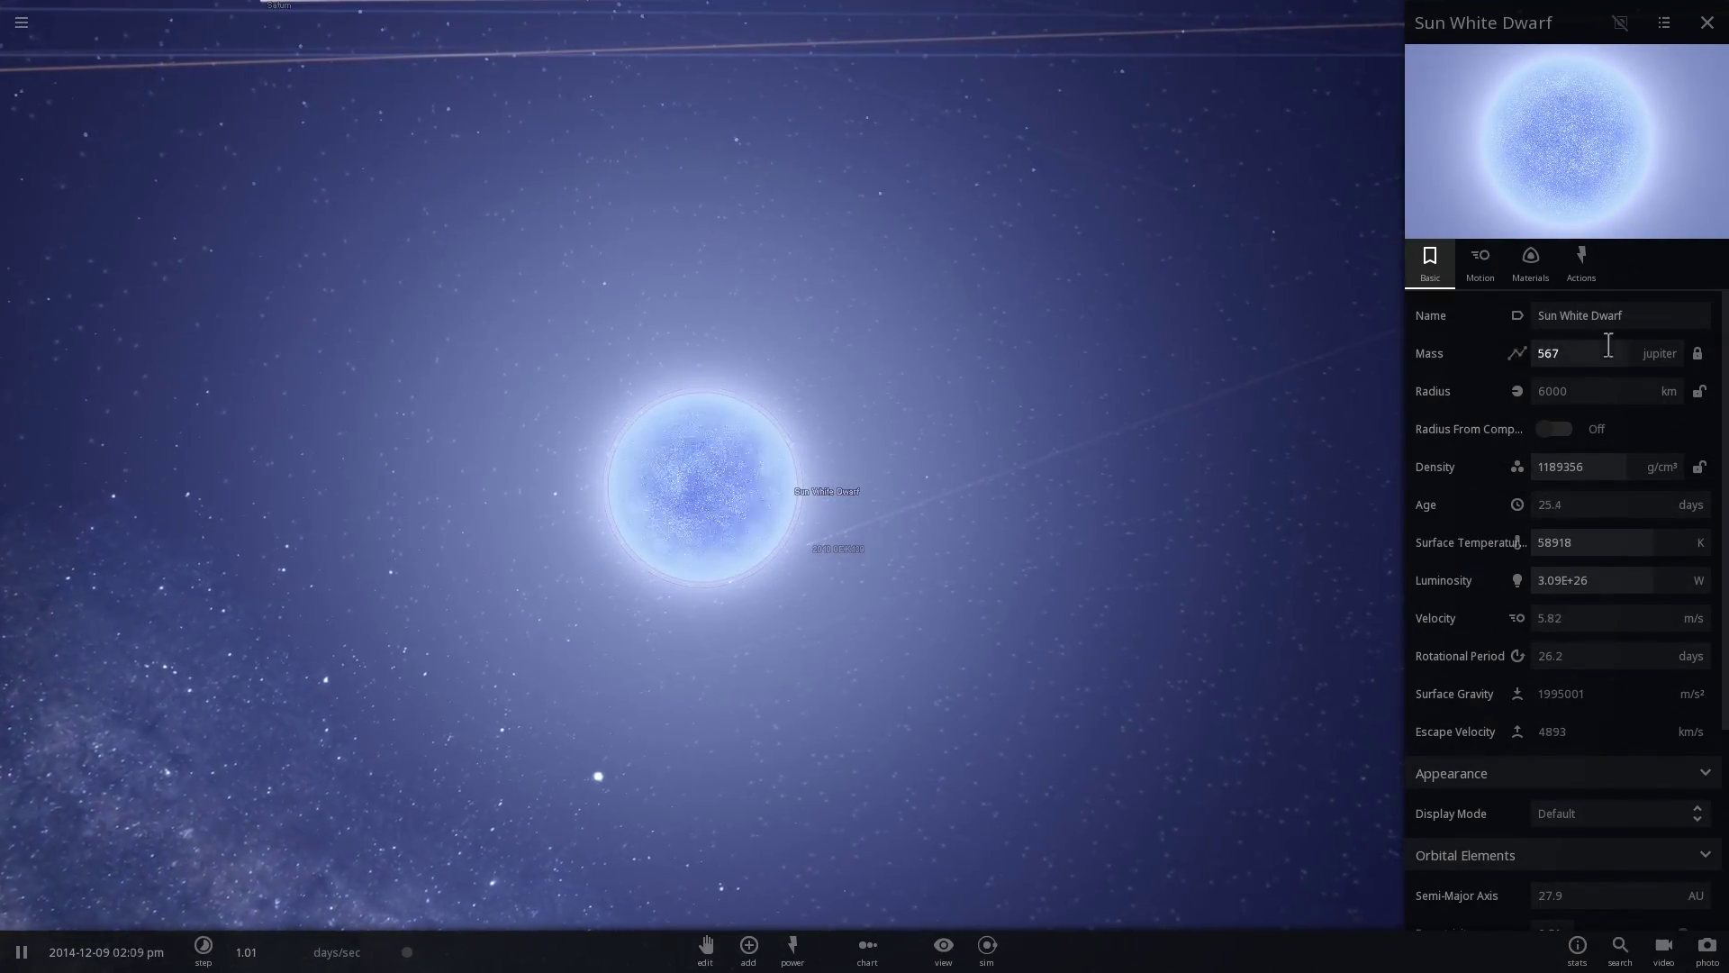
{"action": "left_click", "coordinate": [1655, 353]}
{"action": "left_click", "coordinate": [1660, 326]}
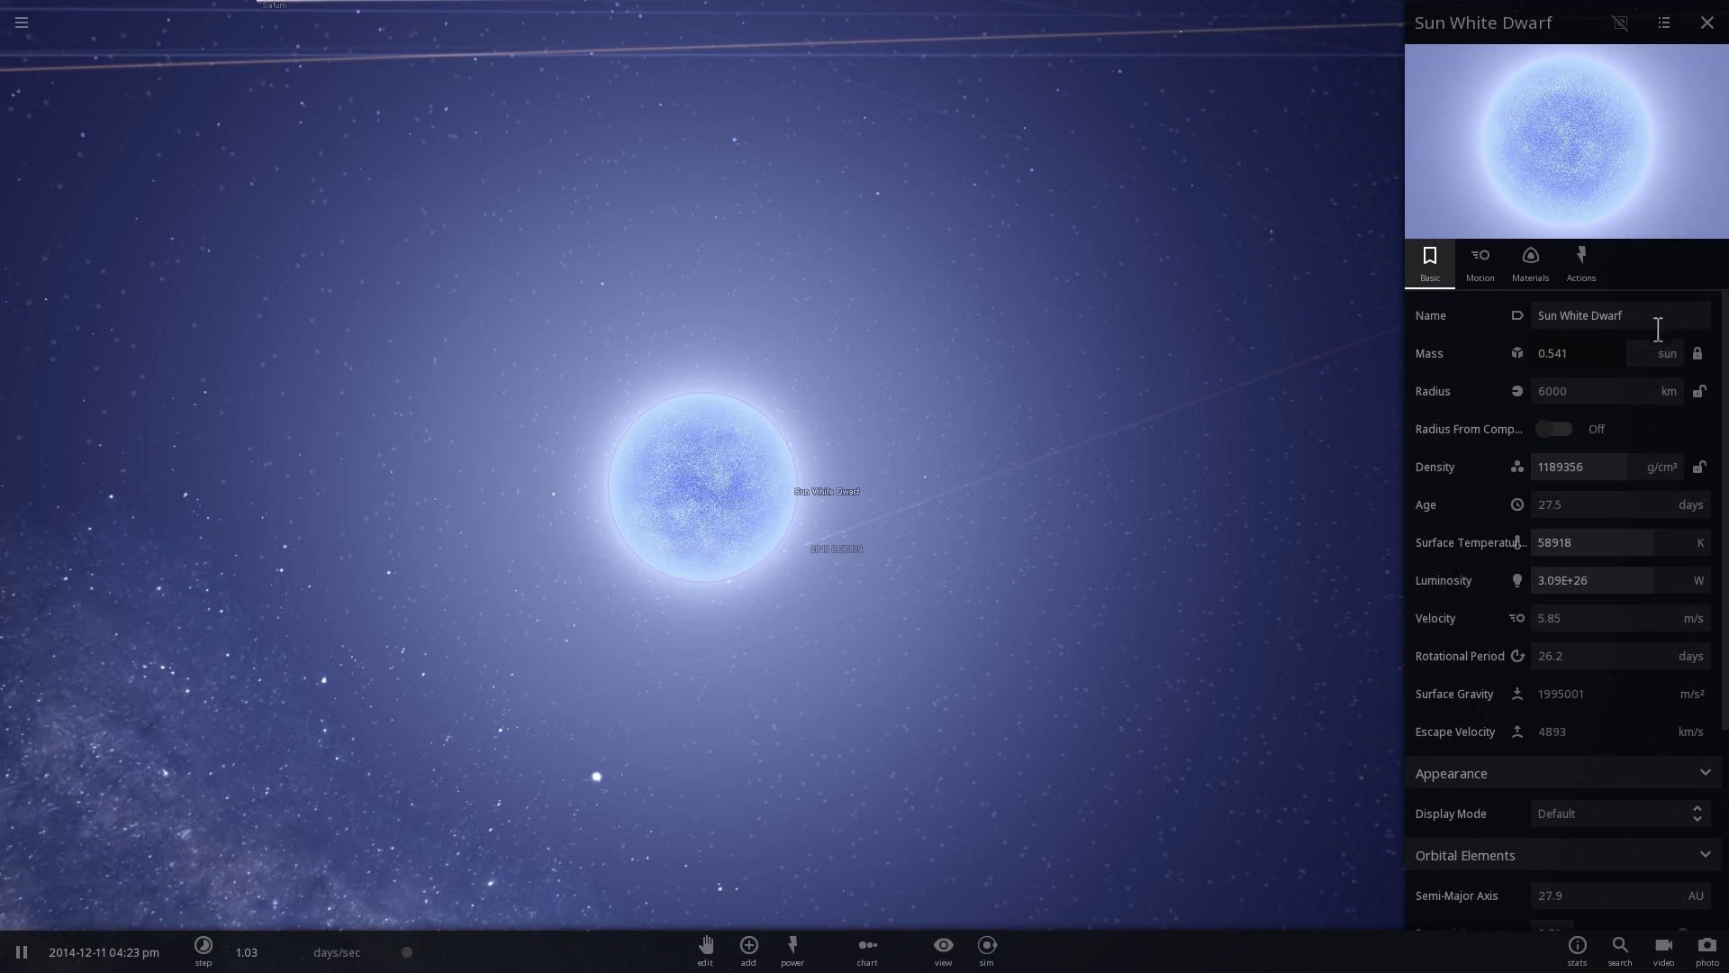
Step: Open Earth's properties and examine its orbit around the white dwarf
{"action": "scroll", "coordinate": [933, 371], "scroll_direction": "down", "scroll_amount": 5}
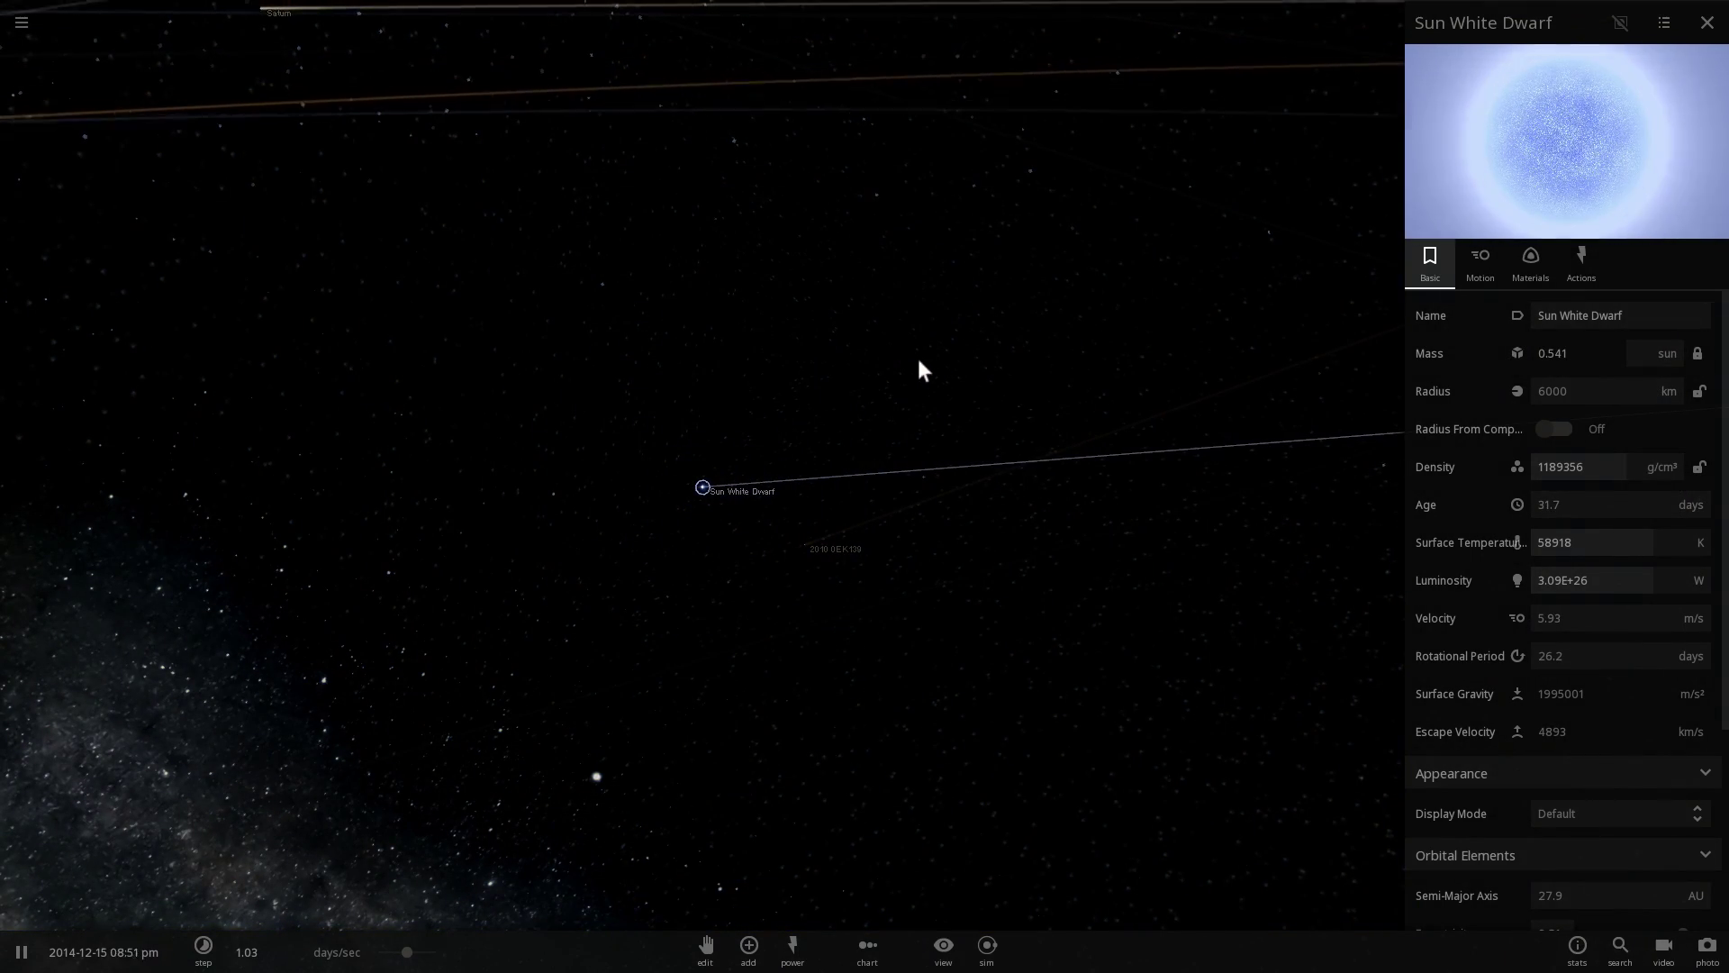
{"action": "left_click_drag", "start_coordinate": [919, 360], "coordinate": [972, 486]}
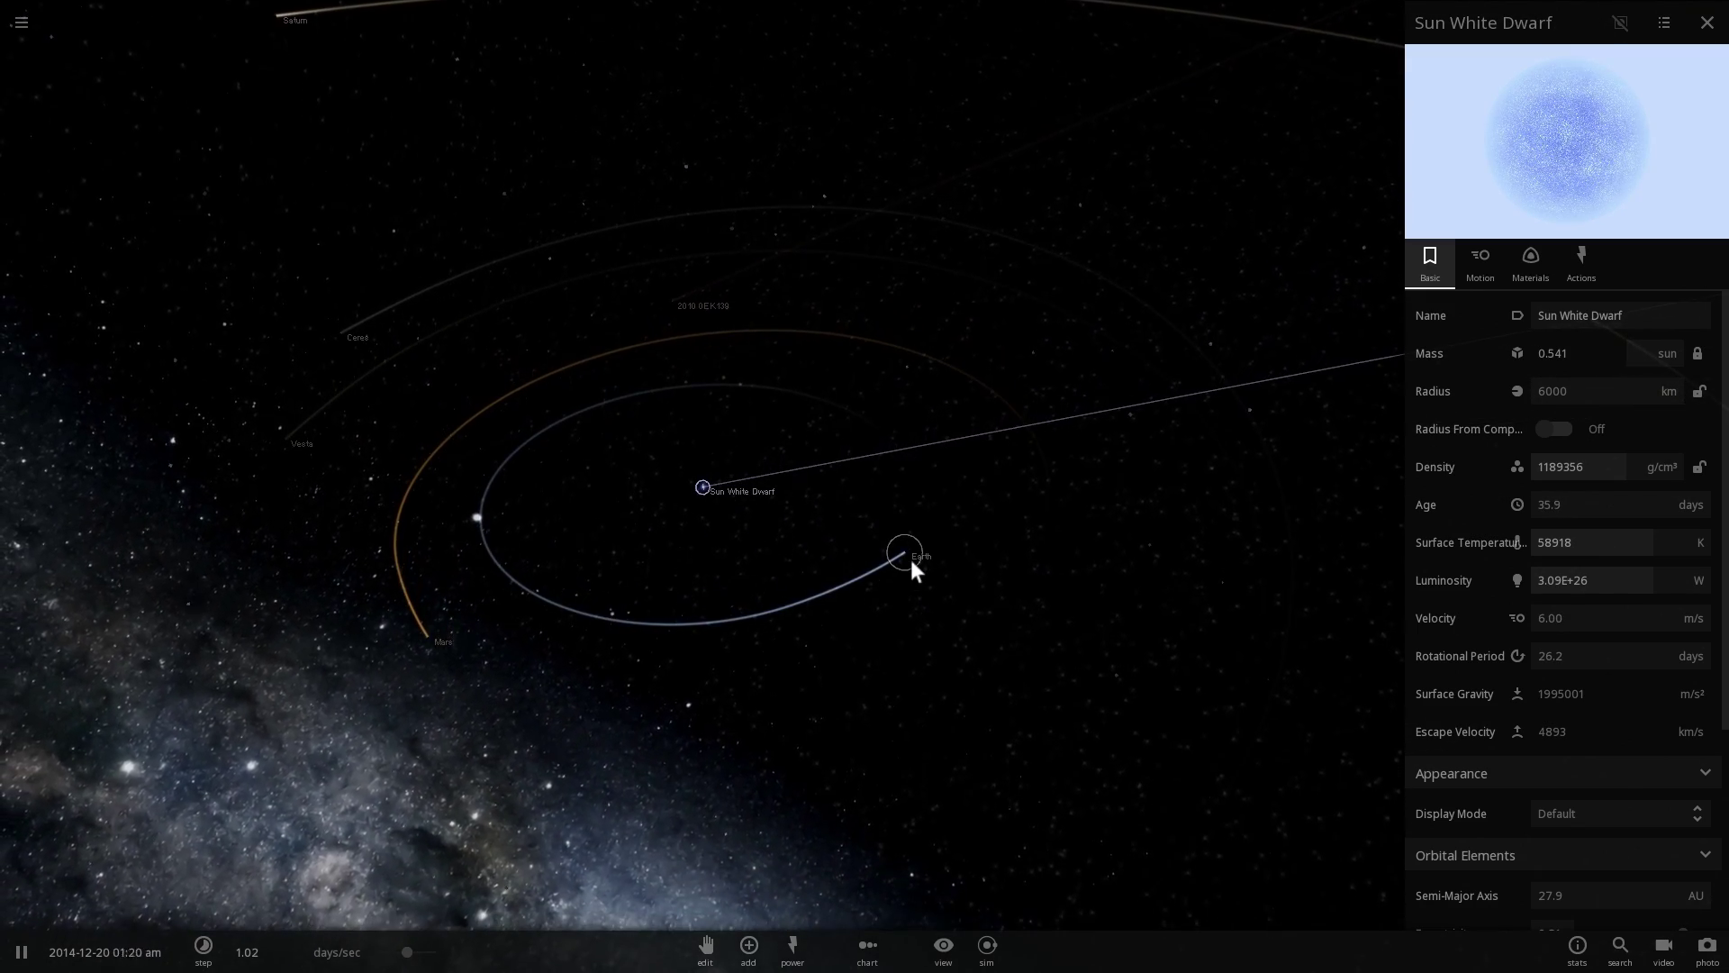
{"action": "left_click", "coordinate": [910, 559]}
{"action": "left_click_drag", "start_coordinate": [910, 560], "coordinate": [759, 566]}
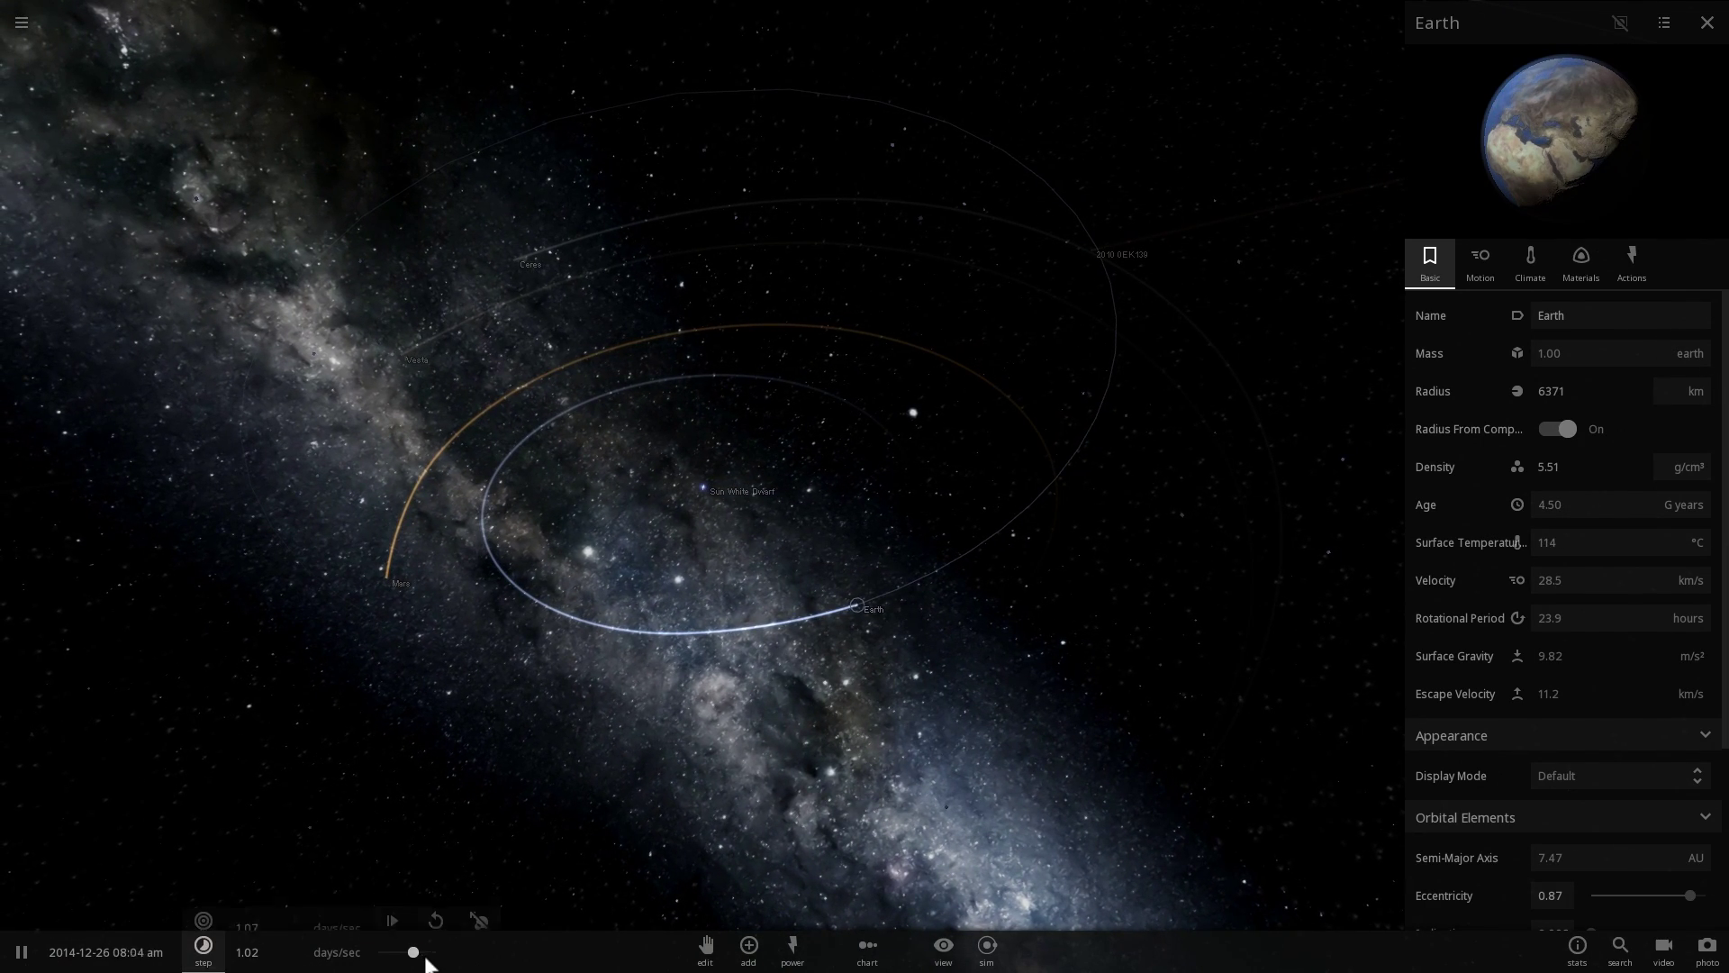
Step: Speed up the simulation to about 27.5 days per second to follow the planets around the white dwarf
{"action": "left_click_drag", "start_coordinate": [427, 960], "coordinate": [432, 963]}
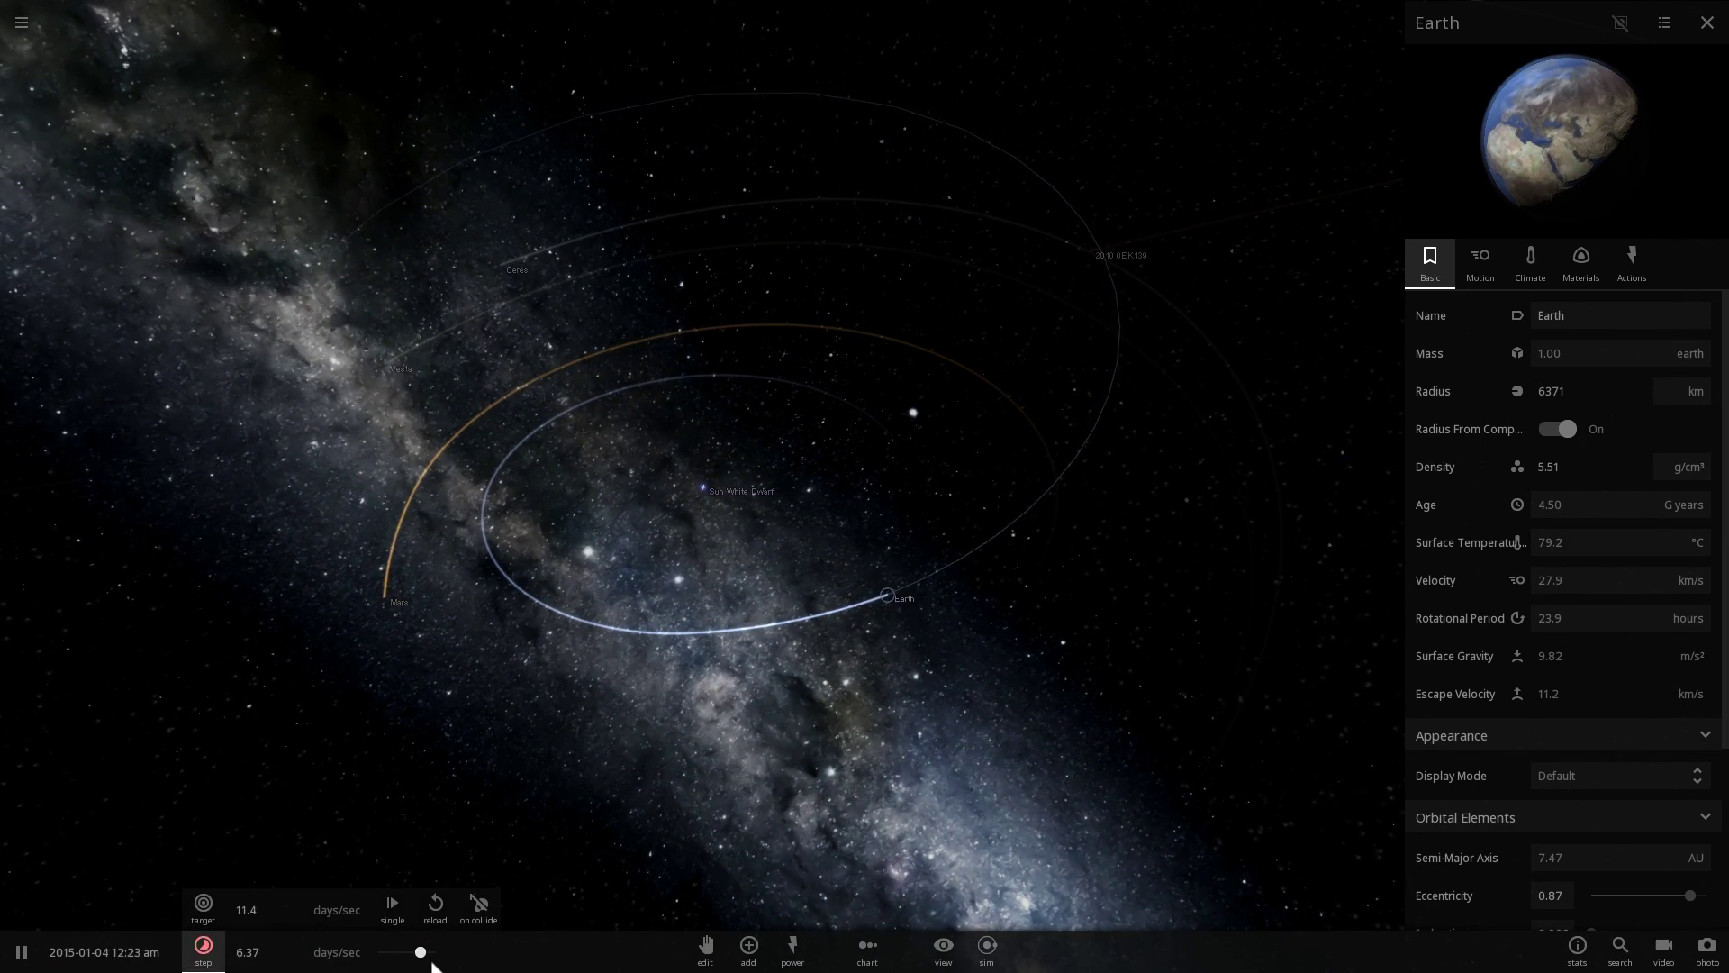
{"action": "left_click_drag", "start_coordinate": [741, 782], "coordinate": [754, 737]}
{"action": "scroll", "coordinate": [754, 737], "scroll_direction": "down", "scroll_amount": 4}
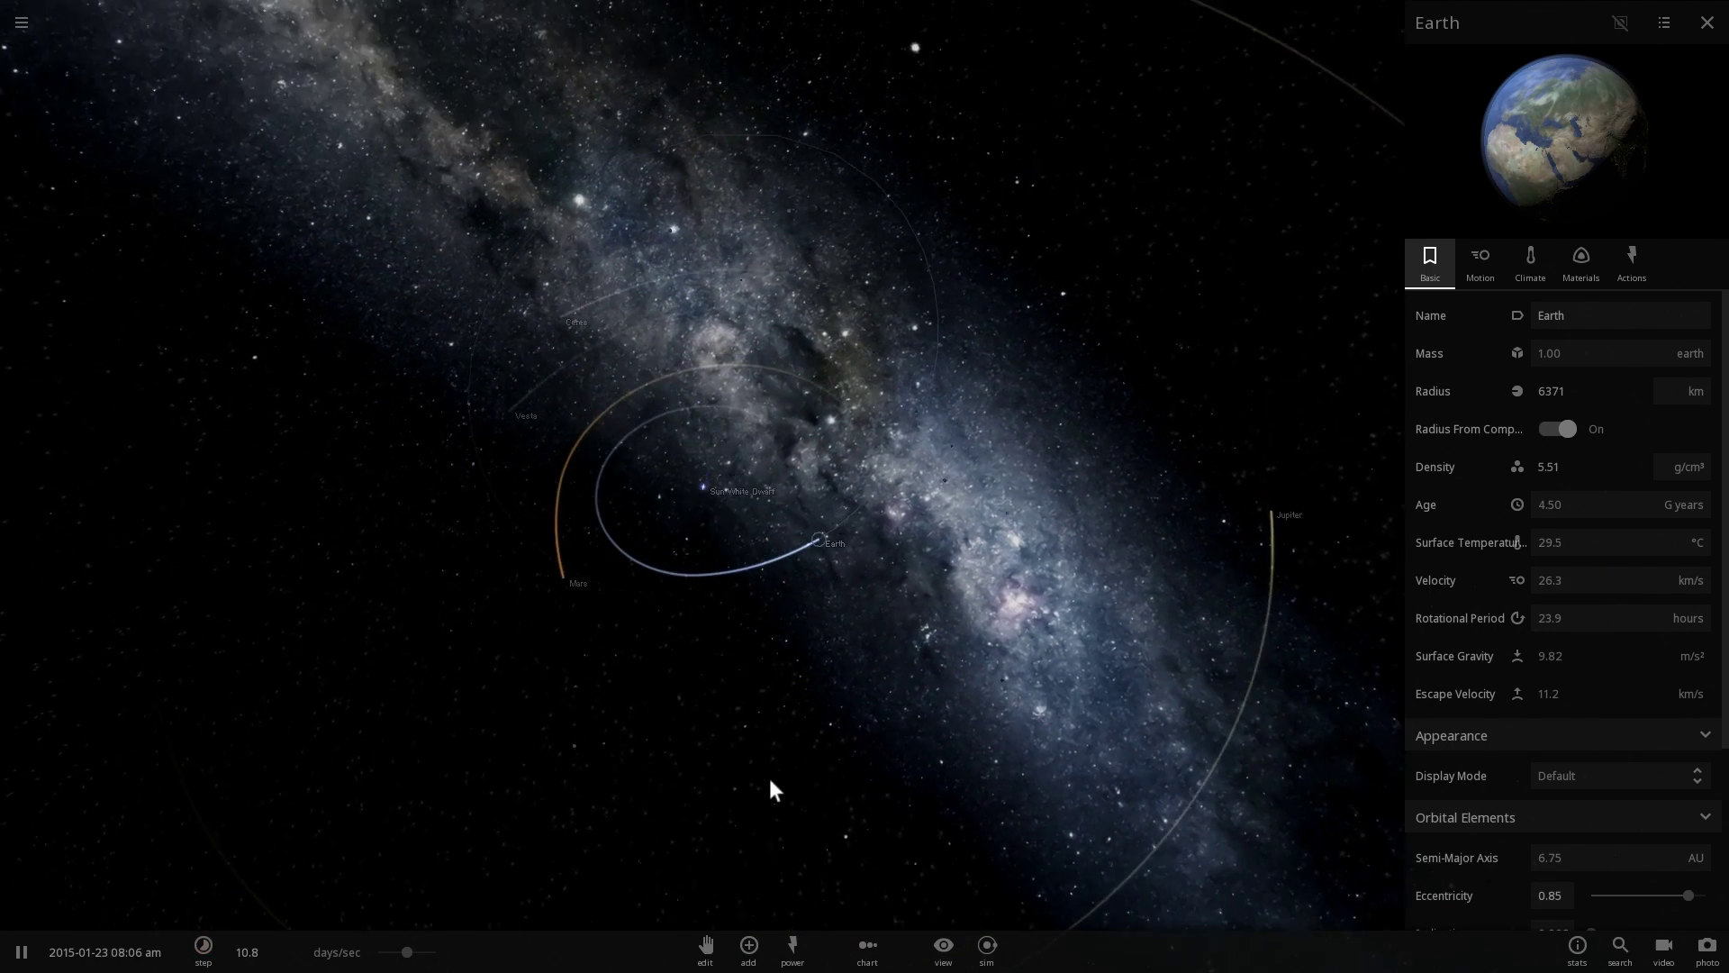
{"action": "left_click_drag", "start_coordinate": [420, 951], "coordinate": [426, 953]}
{"action": "scroll", "coordinate": [679, 703], "scroll_direction": "down", "scroll_amount": 4}
{"action": "left_click_drag", "start_coordinate": [694, 641], "coordinate": [705, 711]}
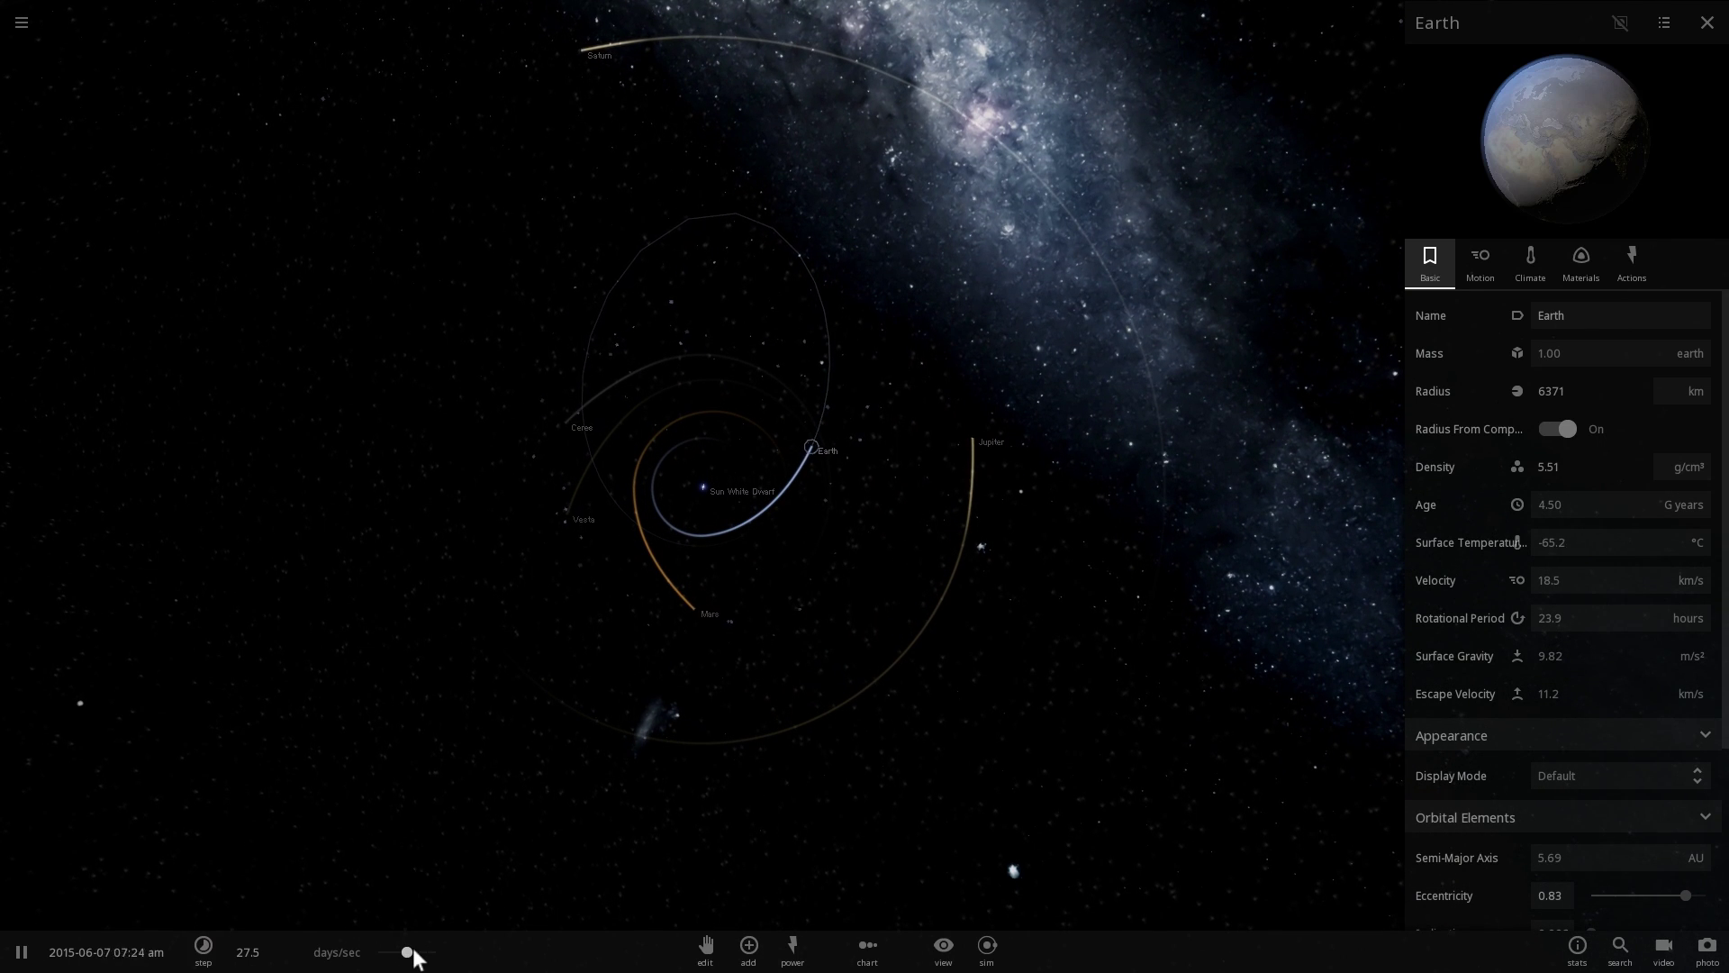
Step: Raise the simulation speed to about 1.9 months per second and observe the orbits out to Neptune and Pluto
{"action": "left_click_drag", "start_coordinate": [419, 960], "coordinate": [455, 910]}
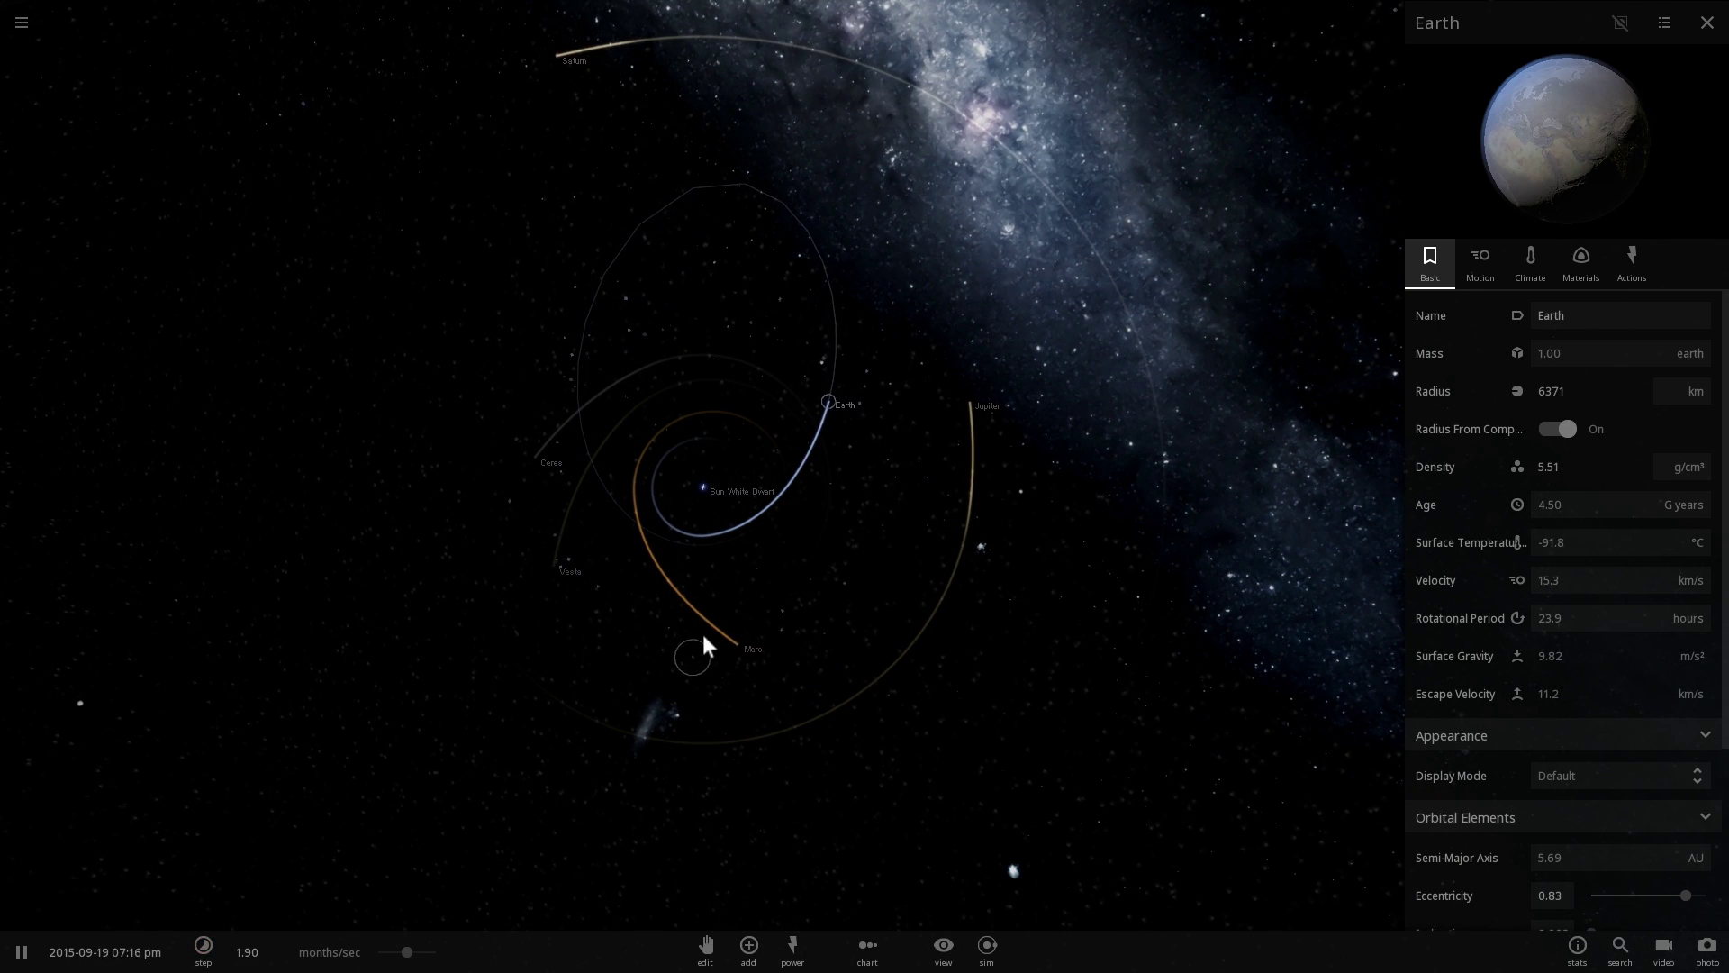
{"action": "left_click_drag", "start_coordinate": [703, 634], "coordinate": [705, 531]}
{"action": "scroll", "coordinate": [717, 583], "scroll_direction": "down", "scroll_amount": 2}
{"action": "scroll", "coordinate": [716, 515], "scroll_direction": "down", "scroll_amount": 4}
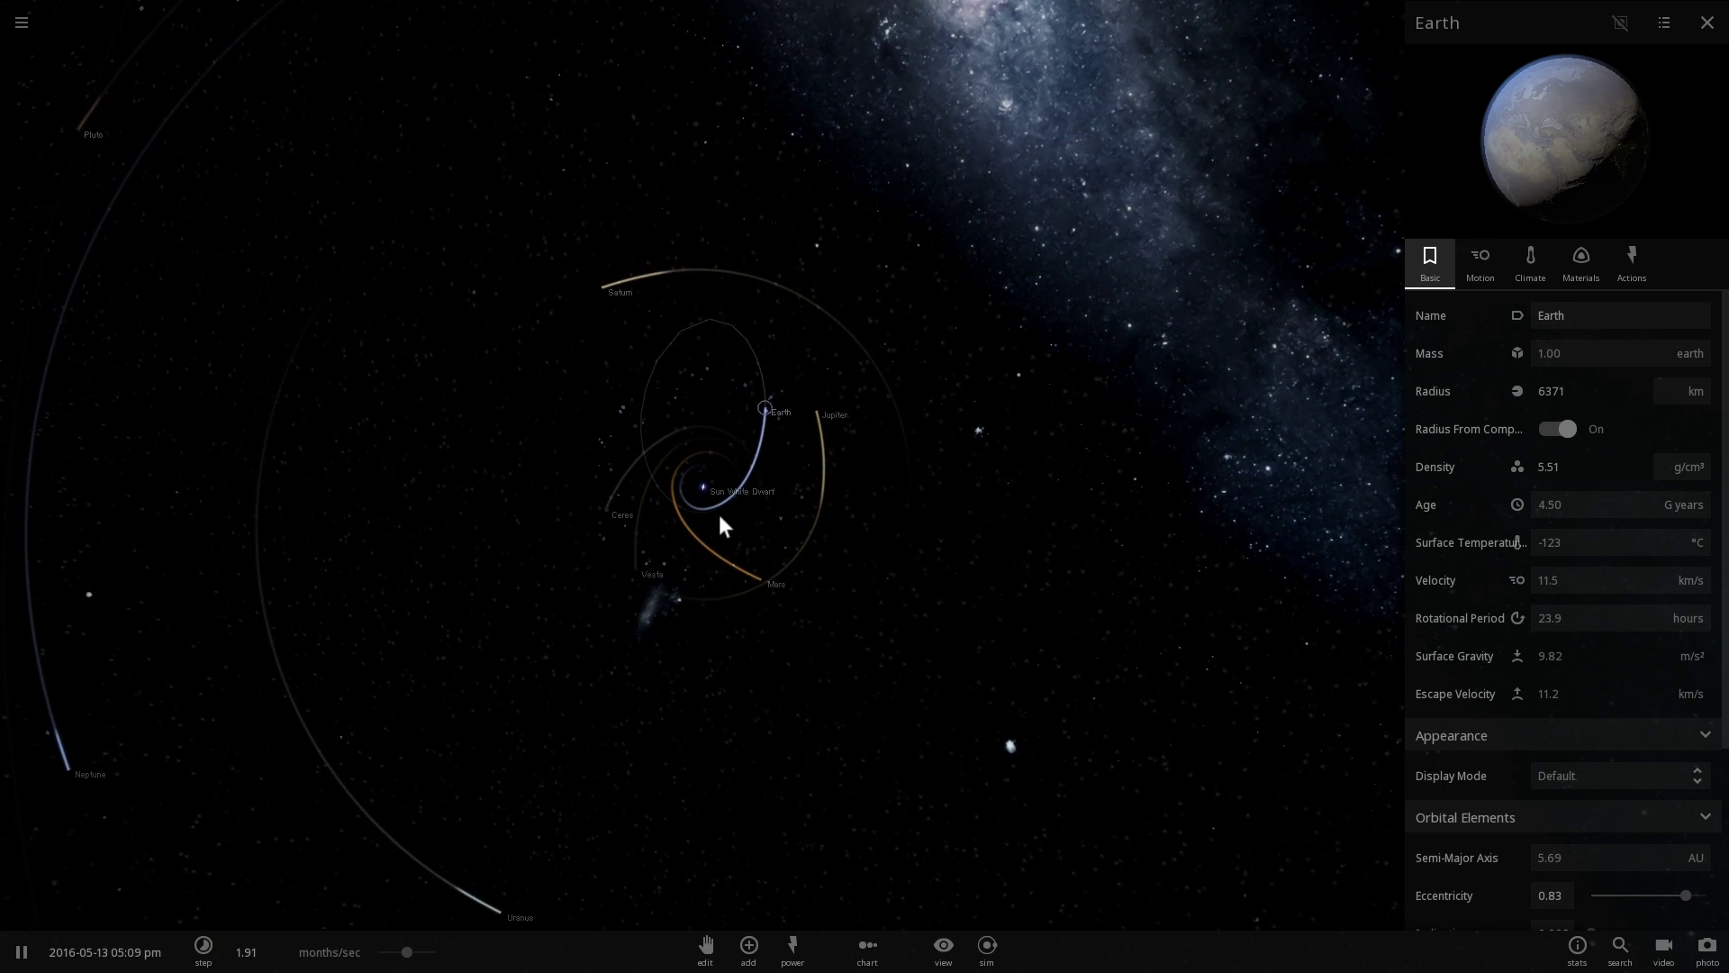
Step: Raise the simulation speed in stages to about 3.9 years per second while following the planets' orbits around the white dwarf
{"action": "left_click_drag", "start_coordinate": [409, 951], "coordinate": [423, 951]}
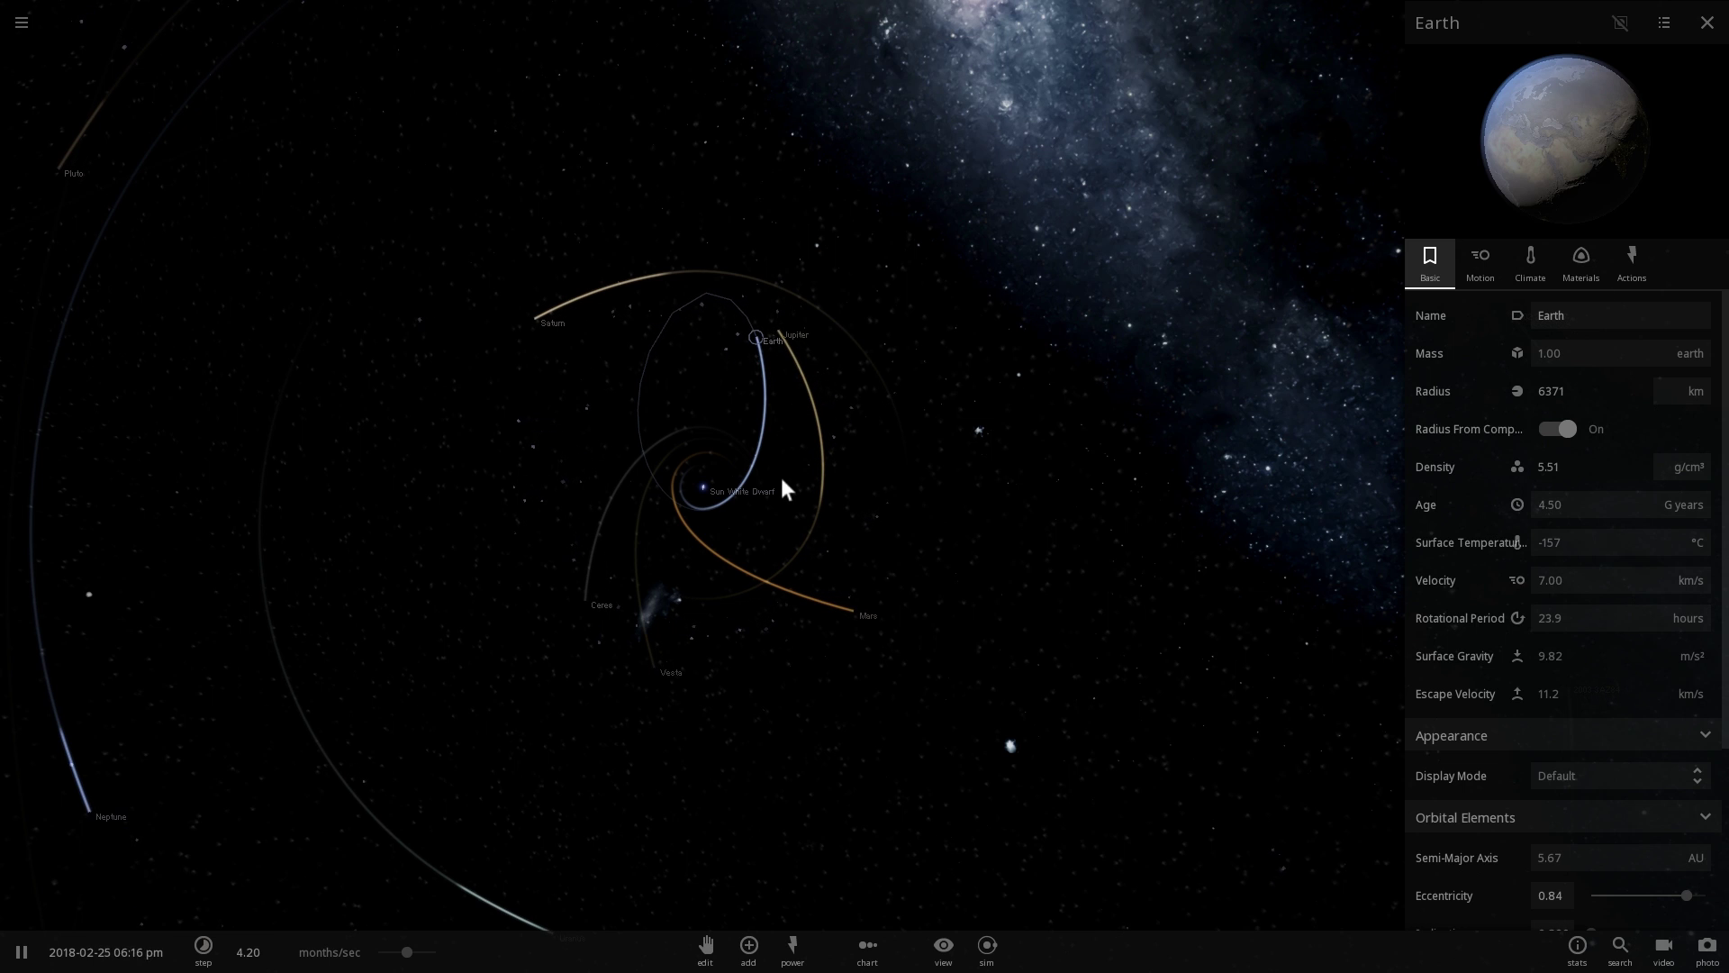
{"action": "scroll", "coordinate": [780, 486], "scroll_direction": "down", "scroll_amount": 3}
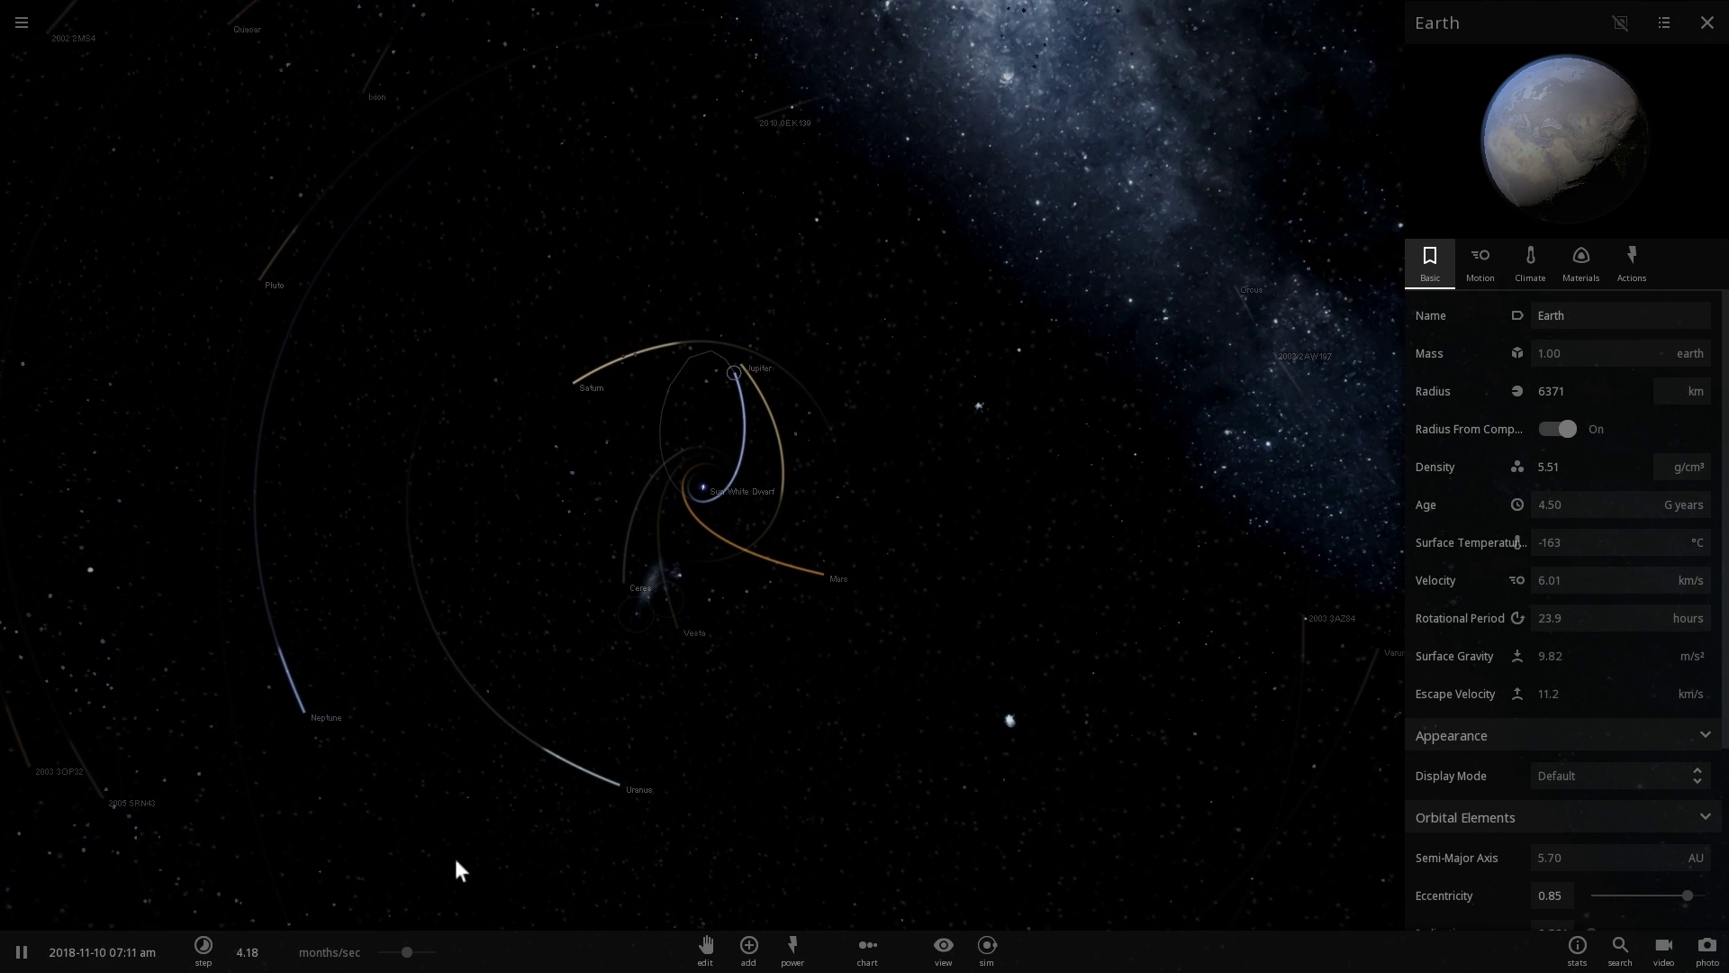
{"action": "mouse_move", "coordinate": [409, 947]}
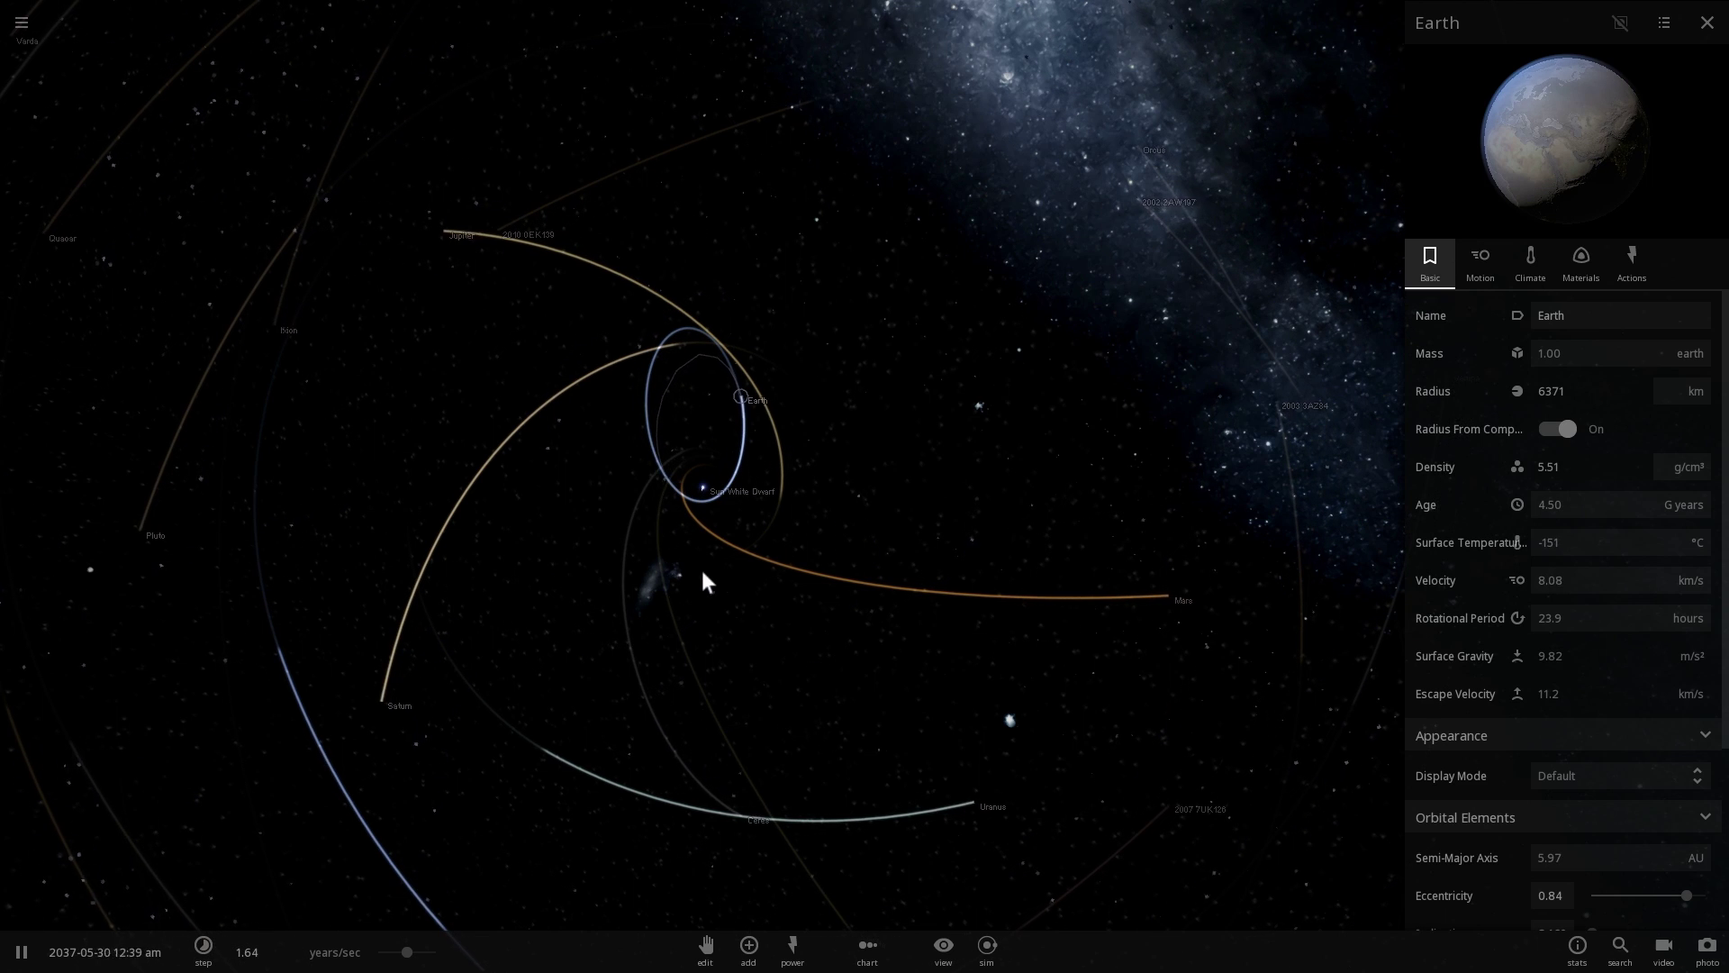
{"action": "scroll", "coordinate": [701, 571], "scroll_direction": "down", "scroll_amount": 5}
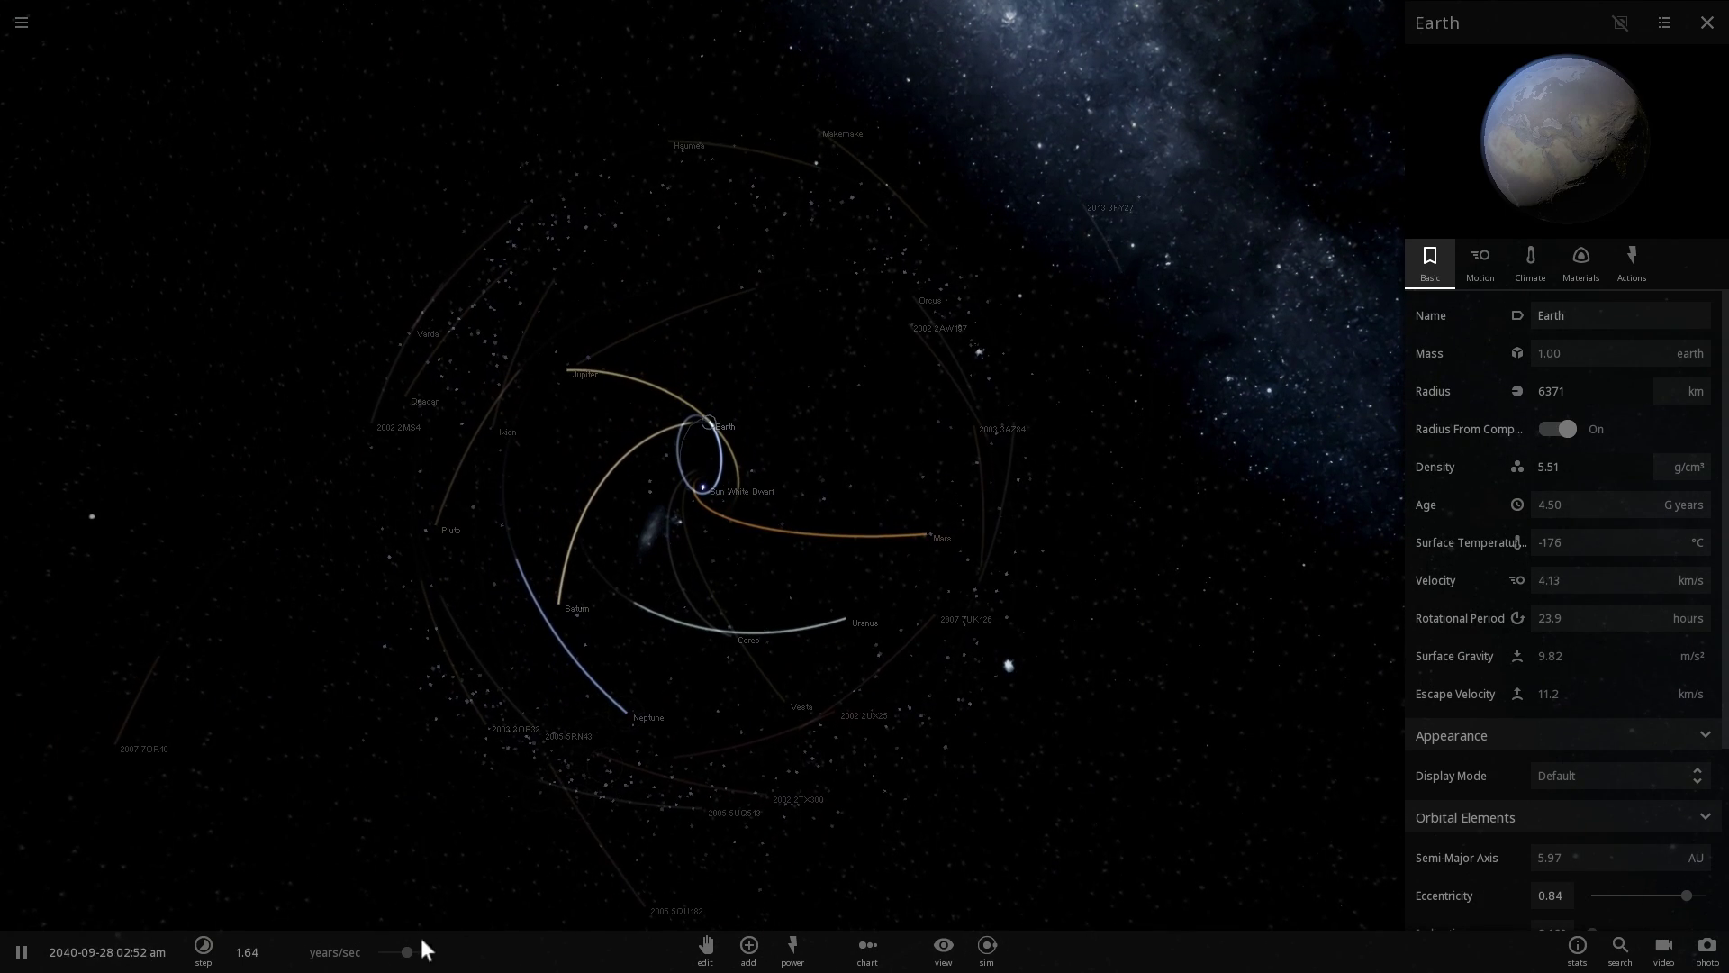
{"action": "left_click_drag", "start_coordinate": [407, 951], "coordinate": [433, 933]}
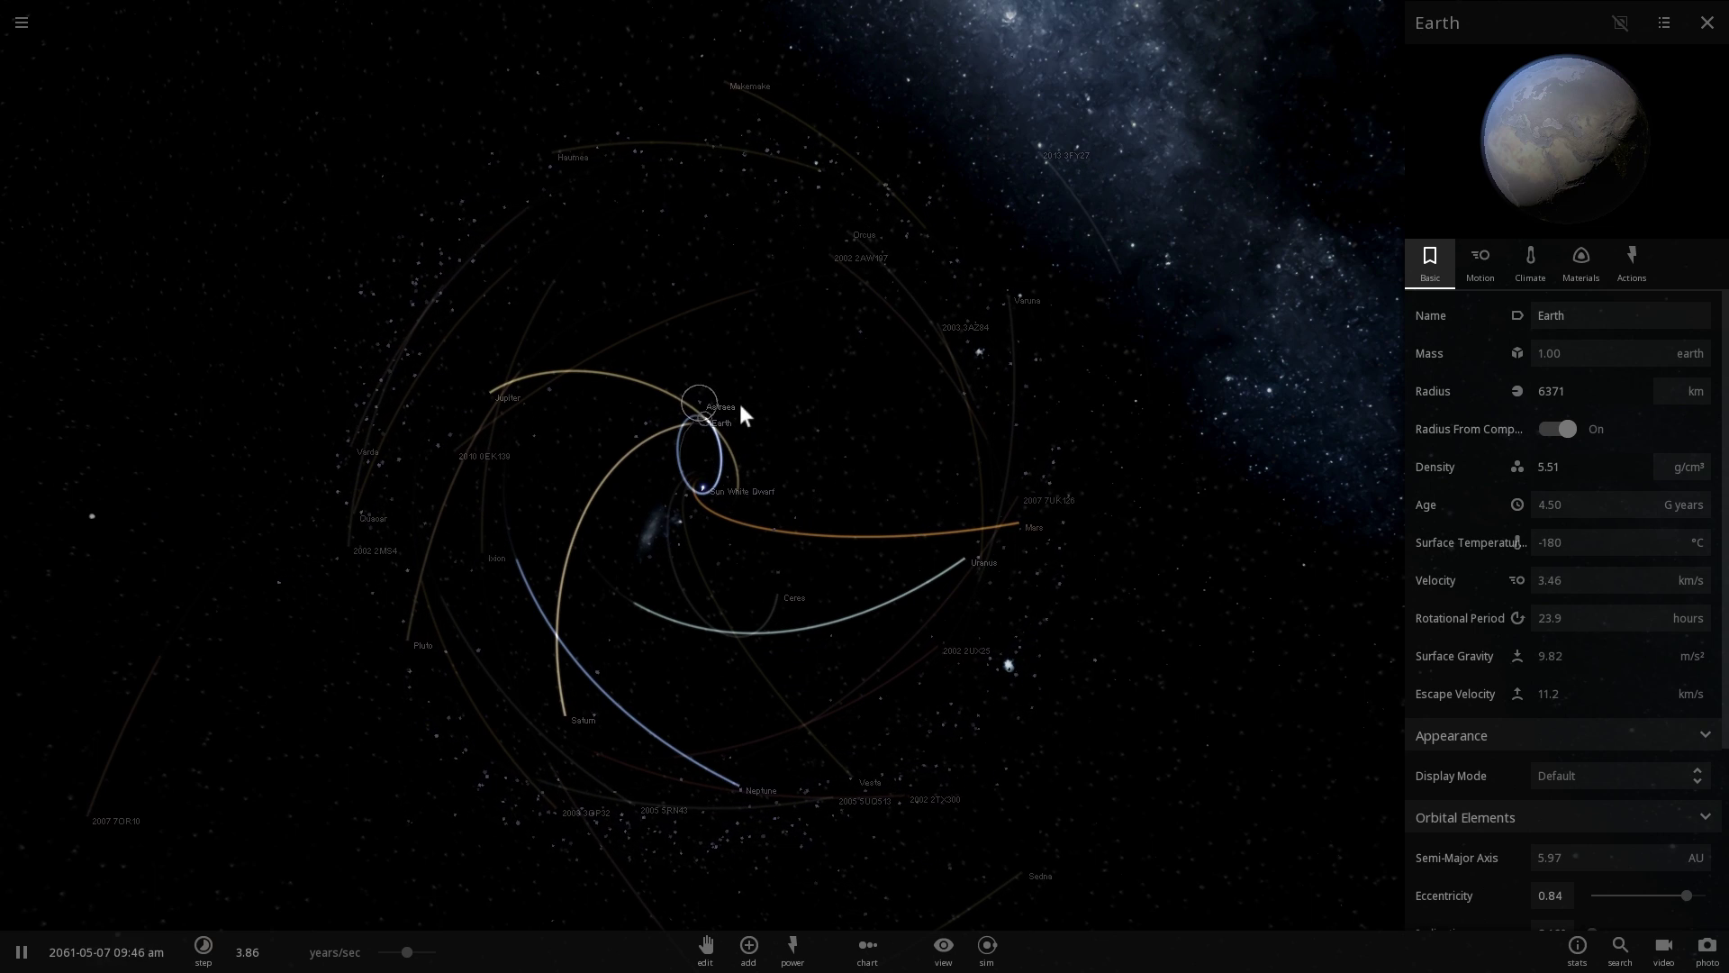
Step: Examine Earth's elongated orbit around the white dwarf up close, pausing the simulation to change the viewing angle before resuming it
{"action": "scroll", "coordinate": [702, 488], "scroll_direction": "up", "scroll_amount": 5}
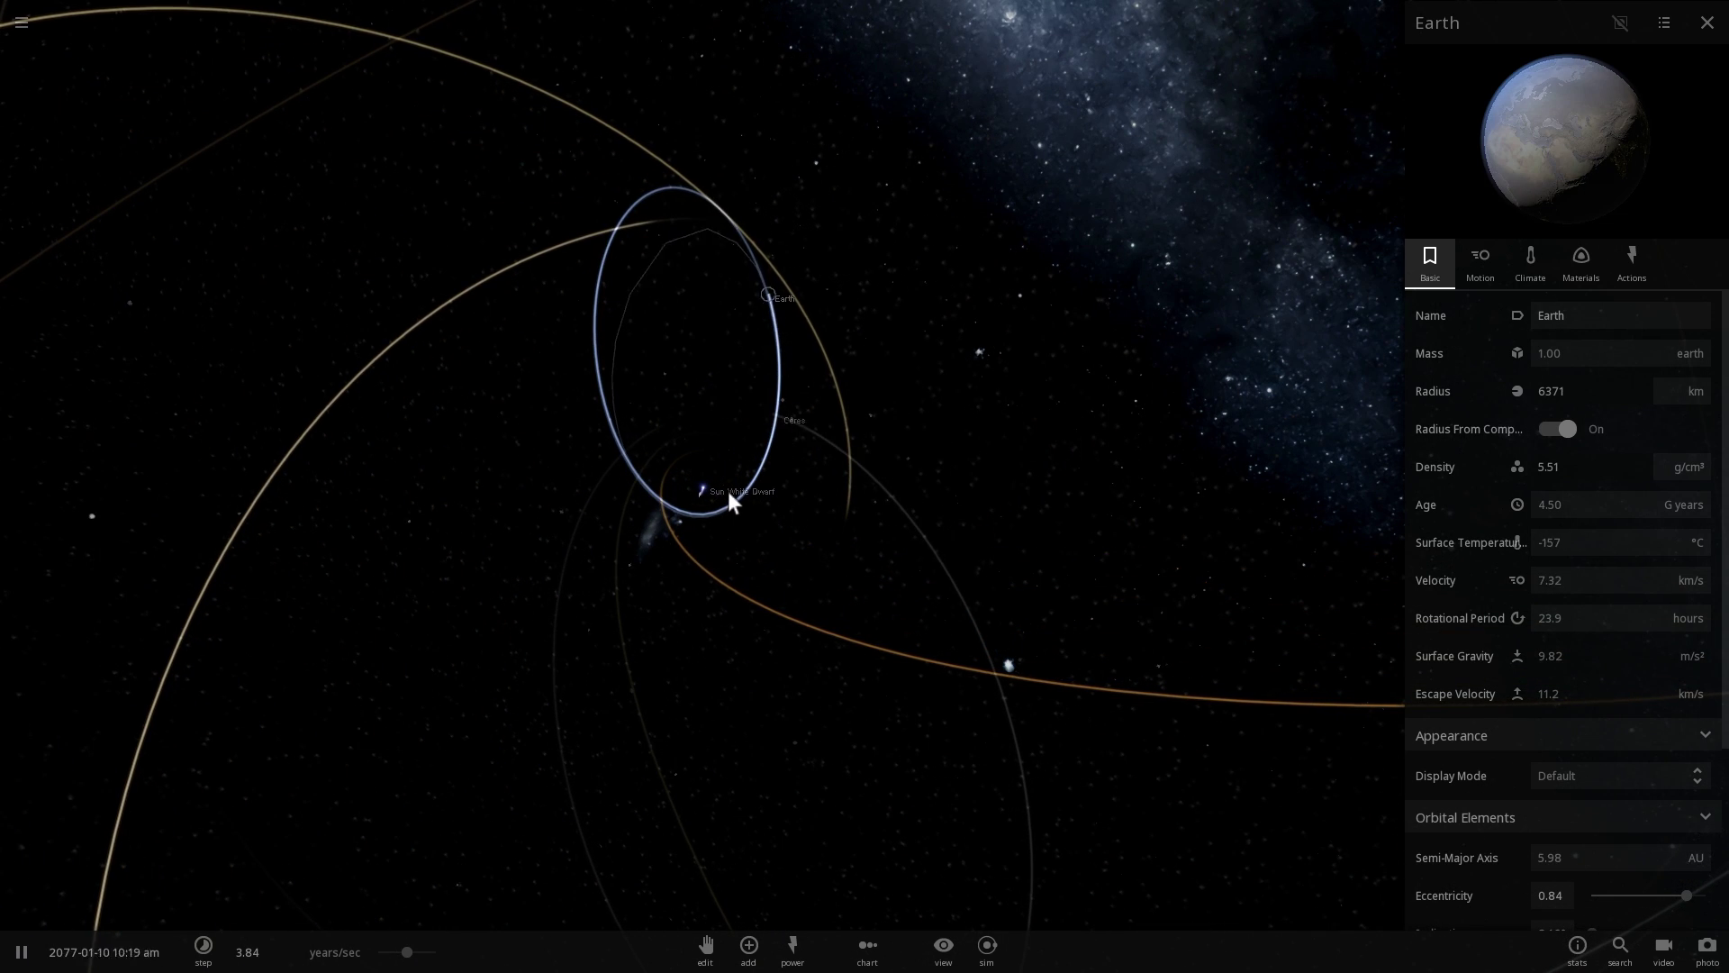
{"action": "scroll", "coordinate": [706, 488], "scroll_direction": "up", "scroll_amount": 5}
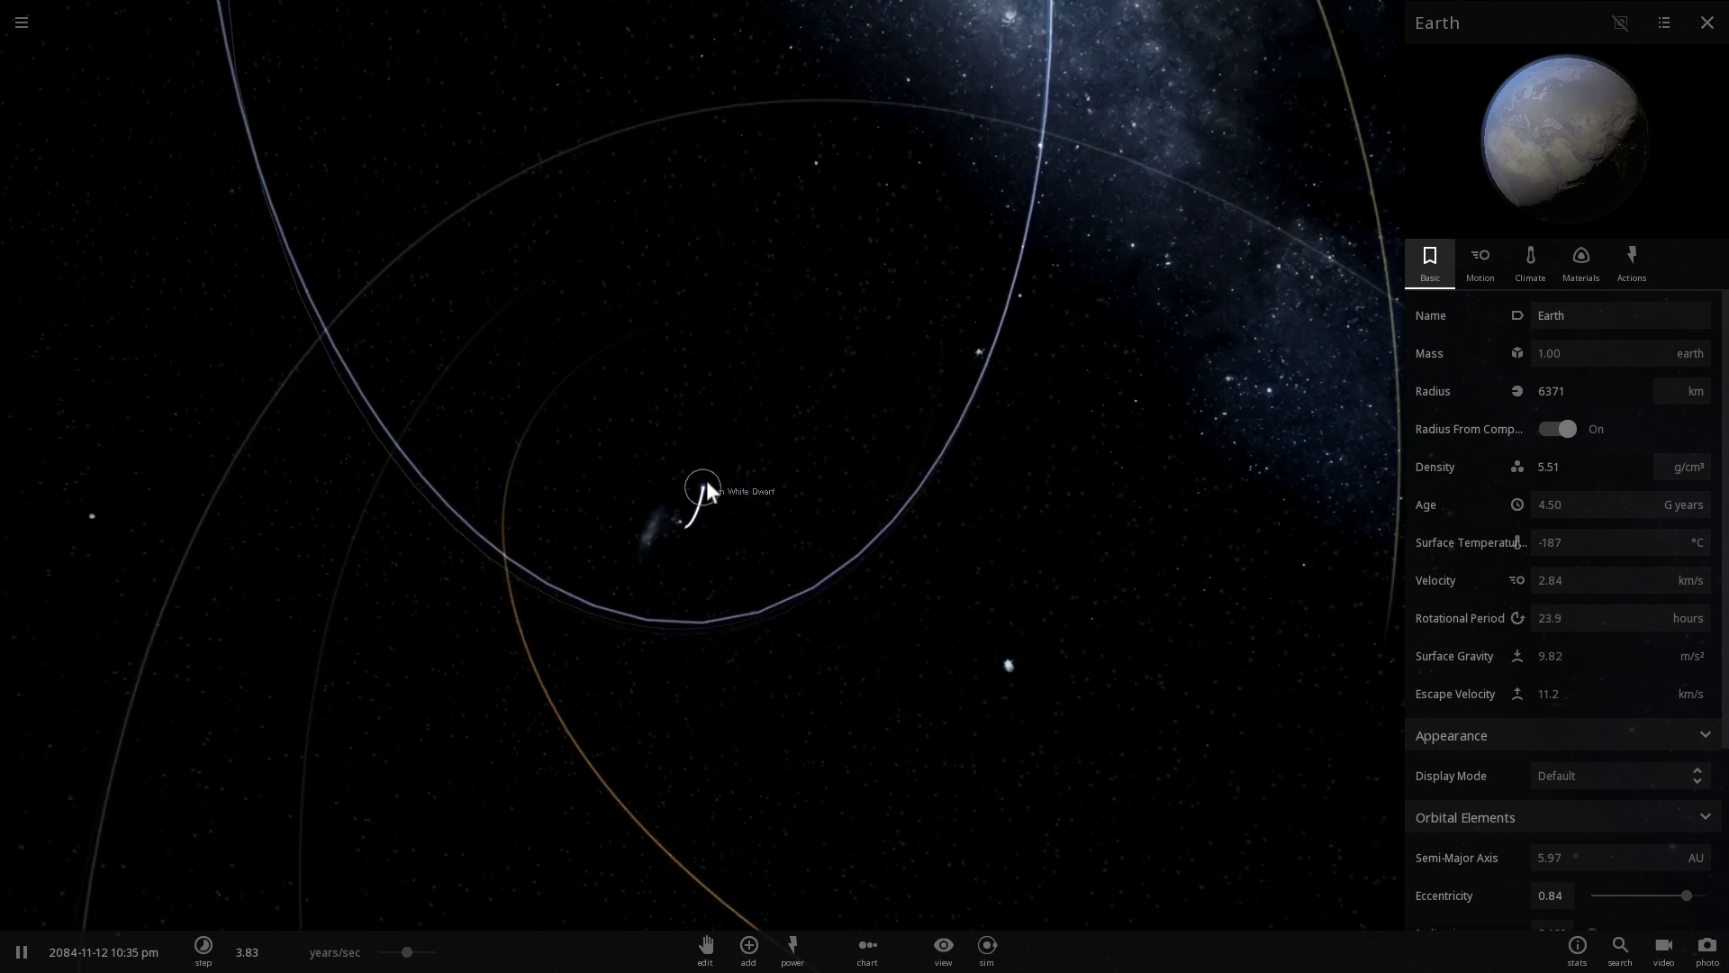
{"action": "key", "text": "space"}
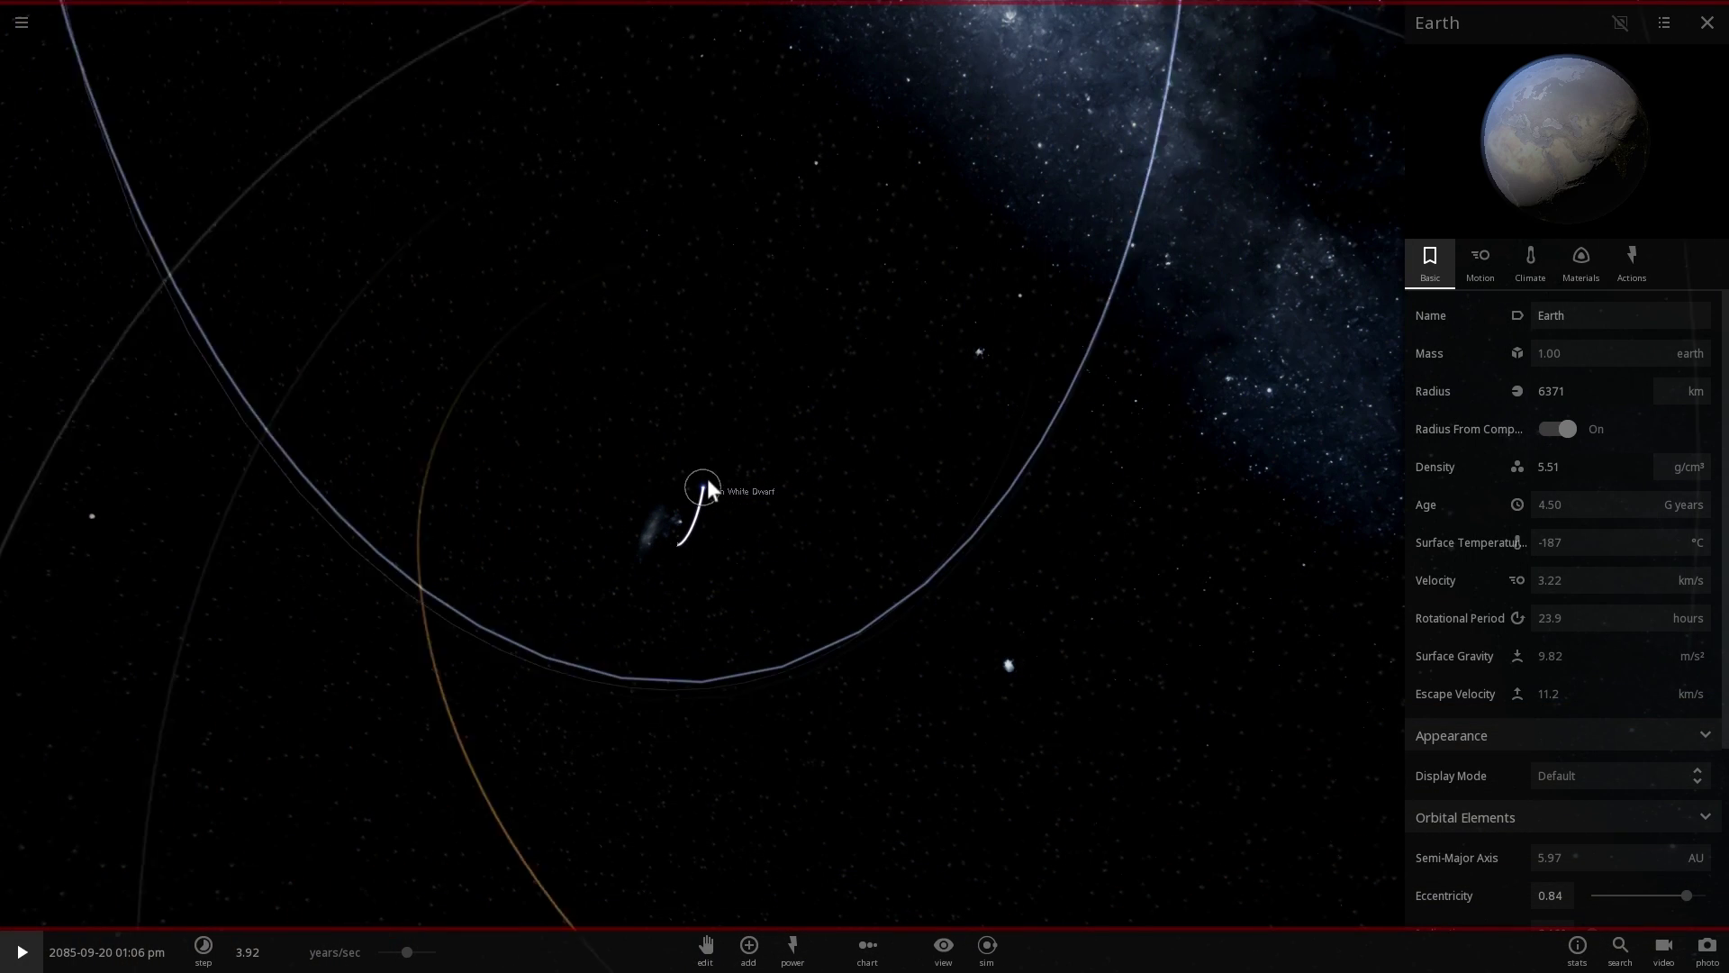
{"action": "left_click_drag", "start_coordinate": [707, 480], "coordinate": [679, 390]}
{"action": "key", "text": "space"}
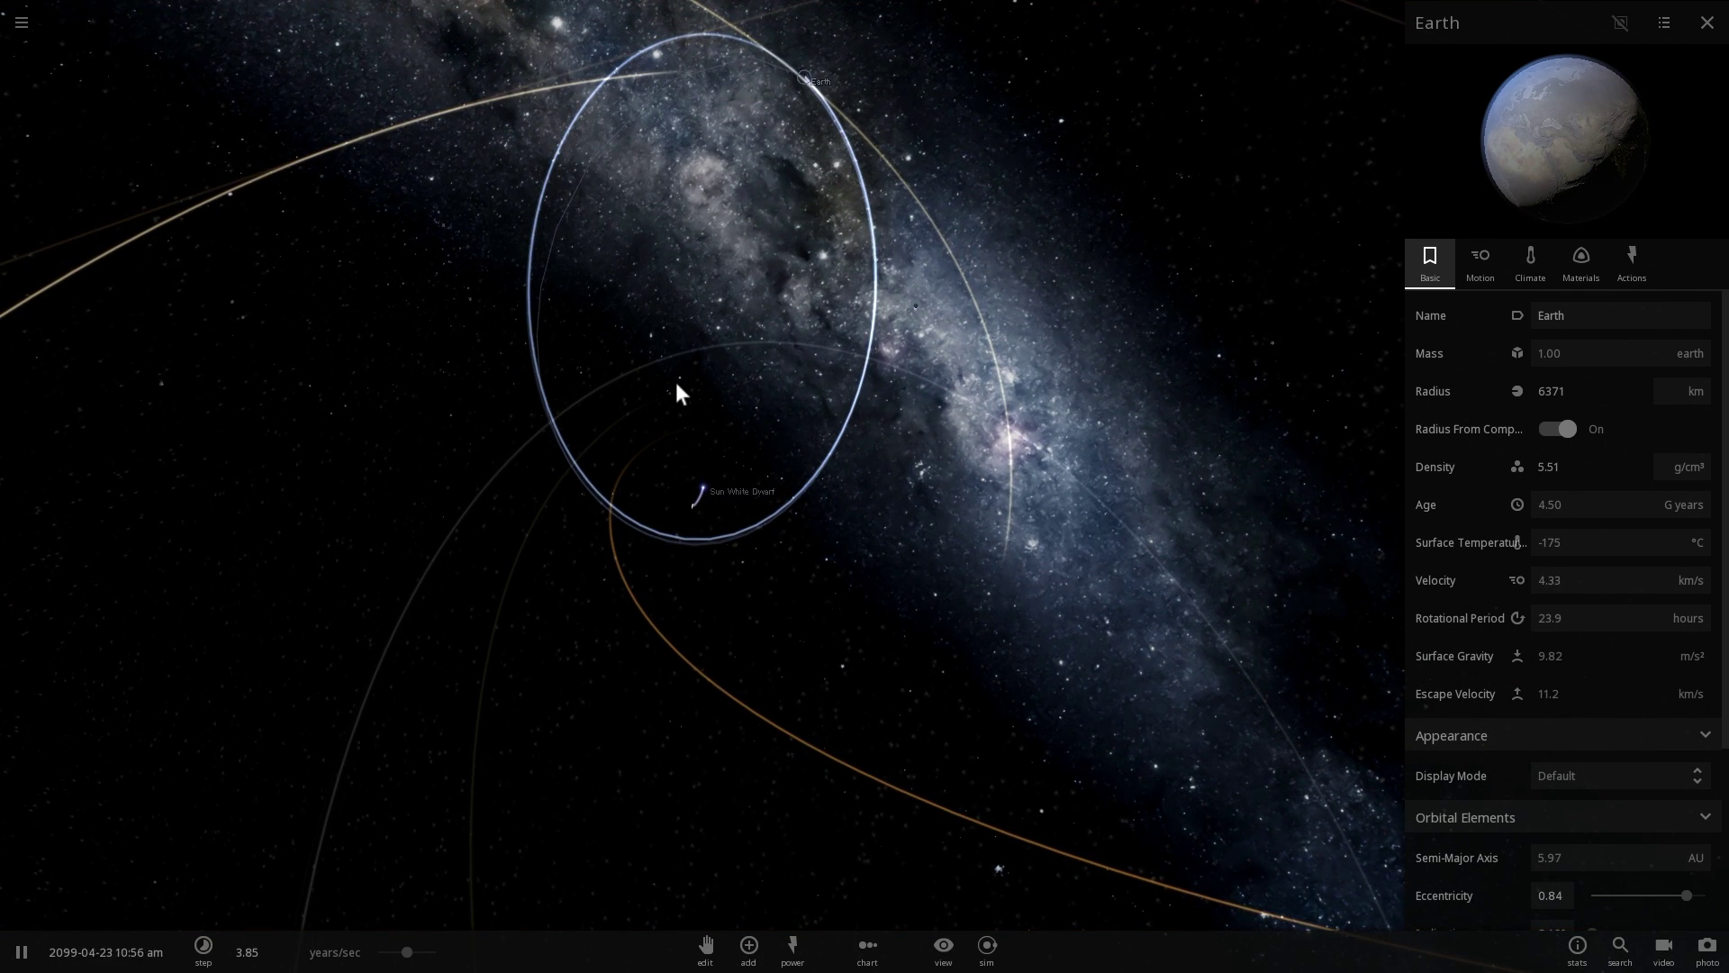
Step: Focus on the Sun White Dwarf, open its properties and slow the simulation to about 3.35 days per second
{"action": "double_click", "coordinate": [712, 479]}
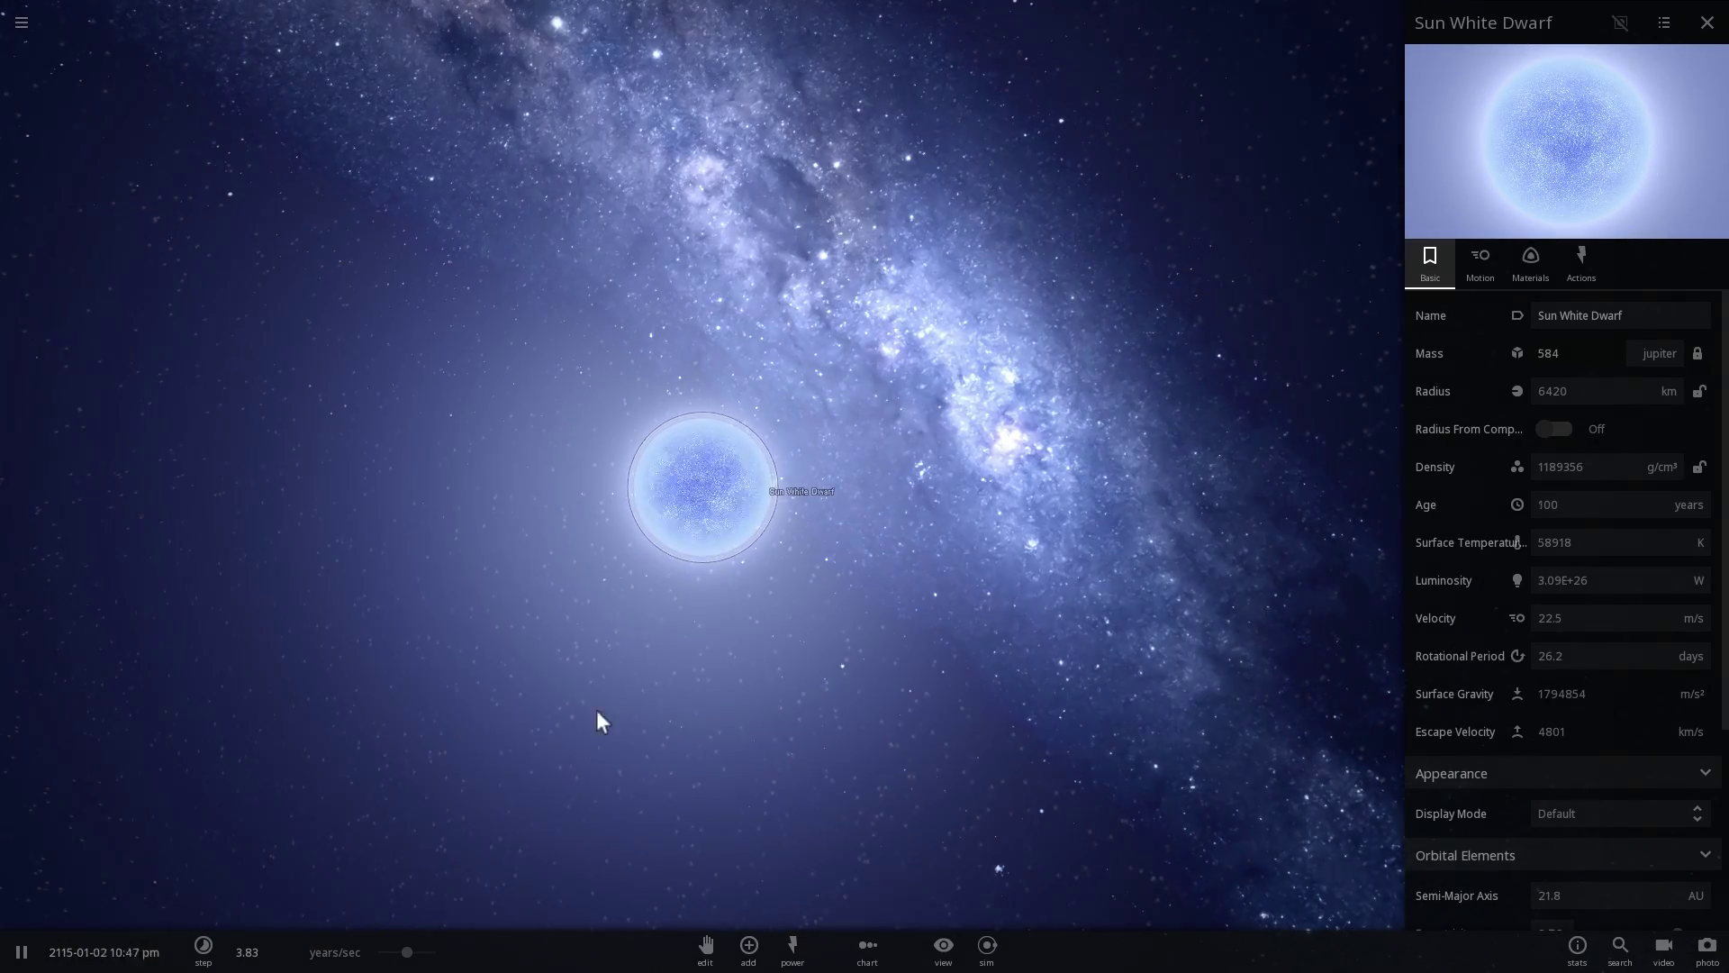
{"action": "left_click_drag", "start_coordinate": [407, 952], "coordinate": [379, 953]}
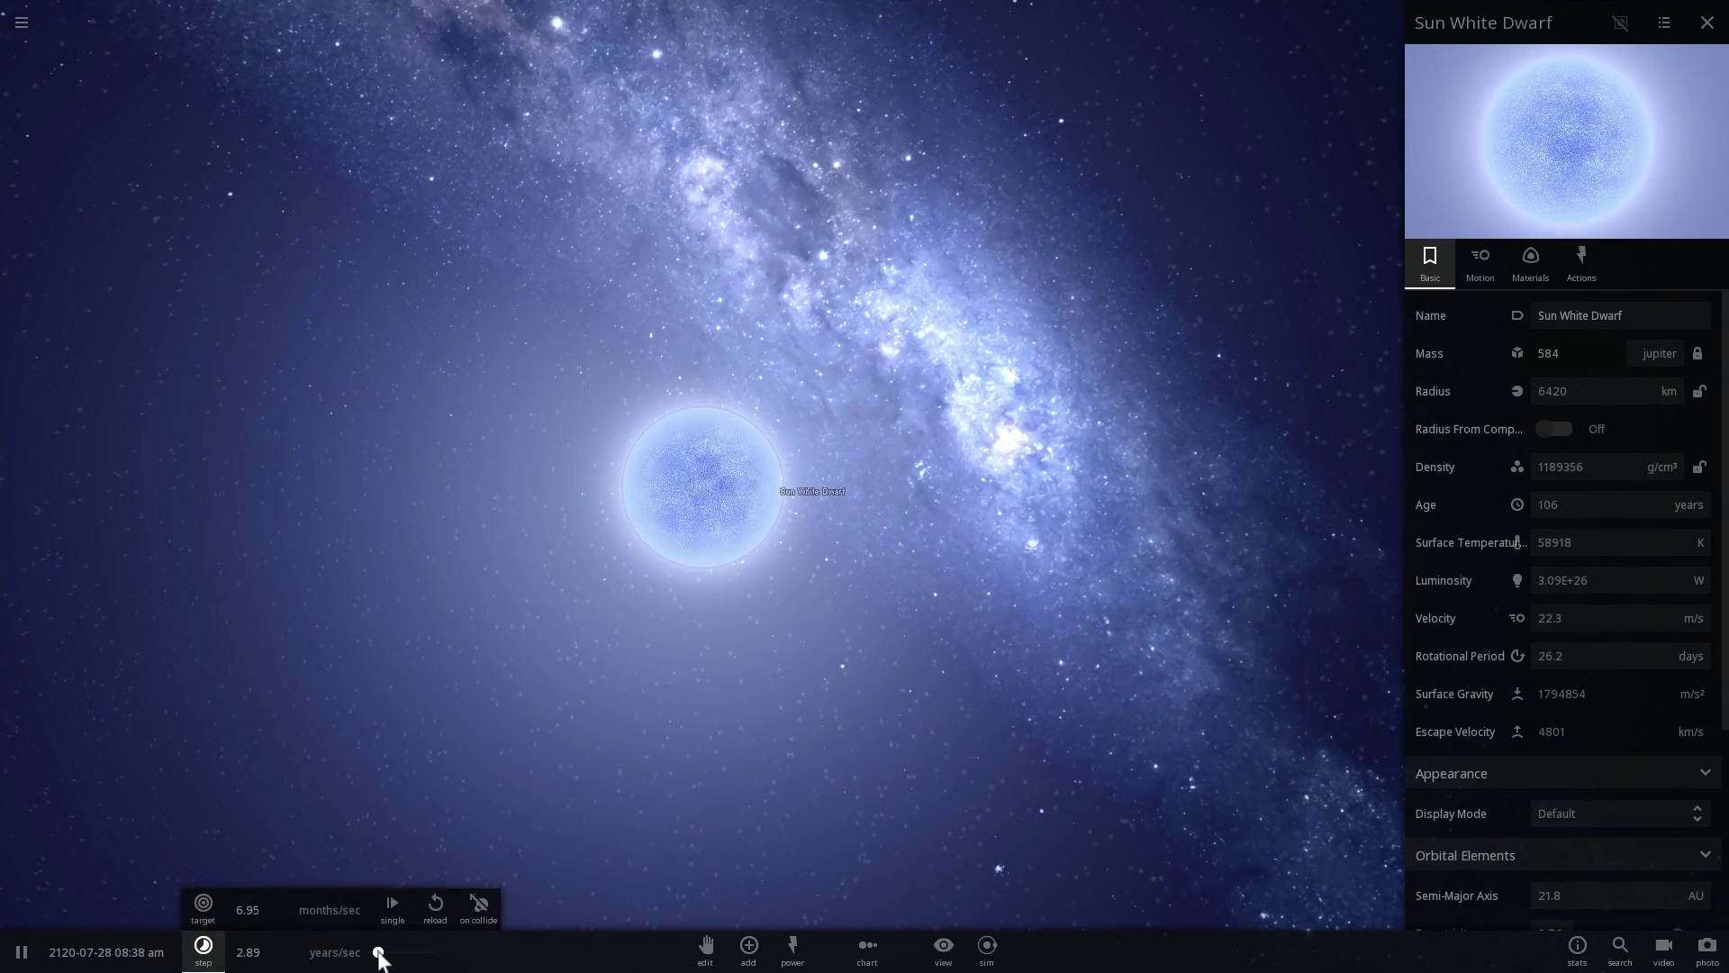
{"action": "scroll", "coordinate": [710, 548], "scroll_direction": "up", "scroll_amount": 5}
{"action": "right_click_drag", "start_coordinate": [567, 586], "coordinate": [625, 533]}
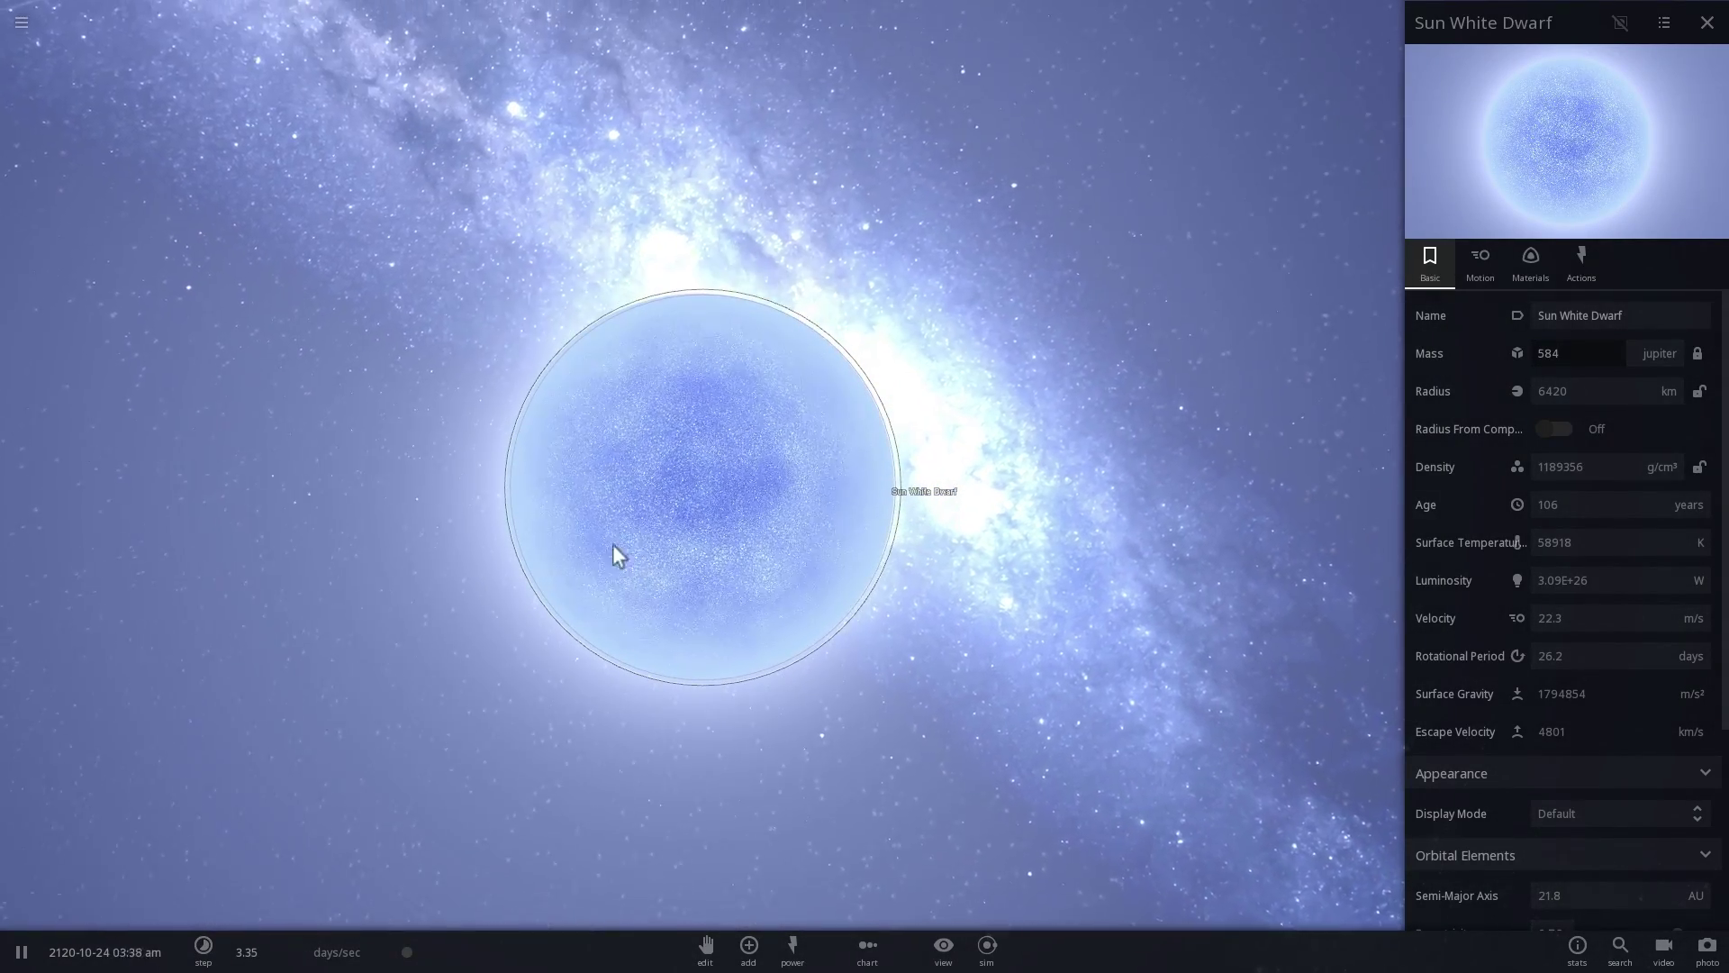
Step: Surround the Sun White Dwarf with three spherical rings of 2500 green iron particles each, spanning 1.01 to 1.02 radii, and finish adding objects
{"action": "scroll", "coordinate": [634, 543], "scroll_direction": "down", "scroll_amount": 3}
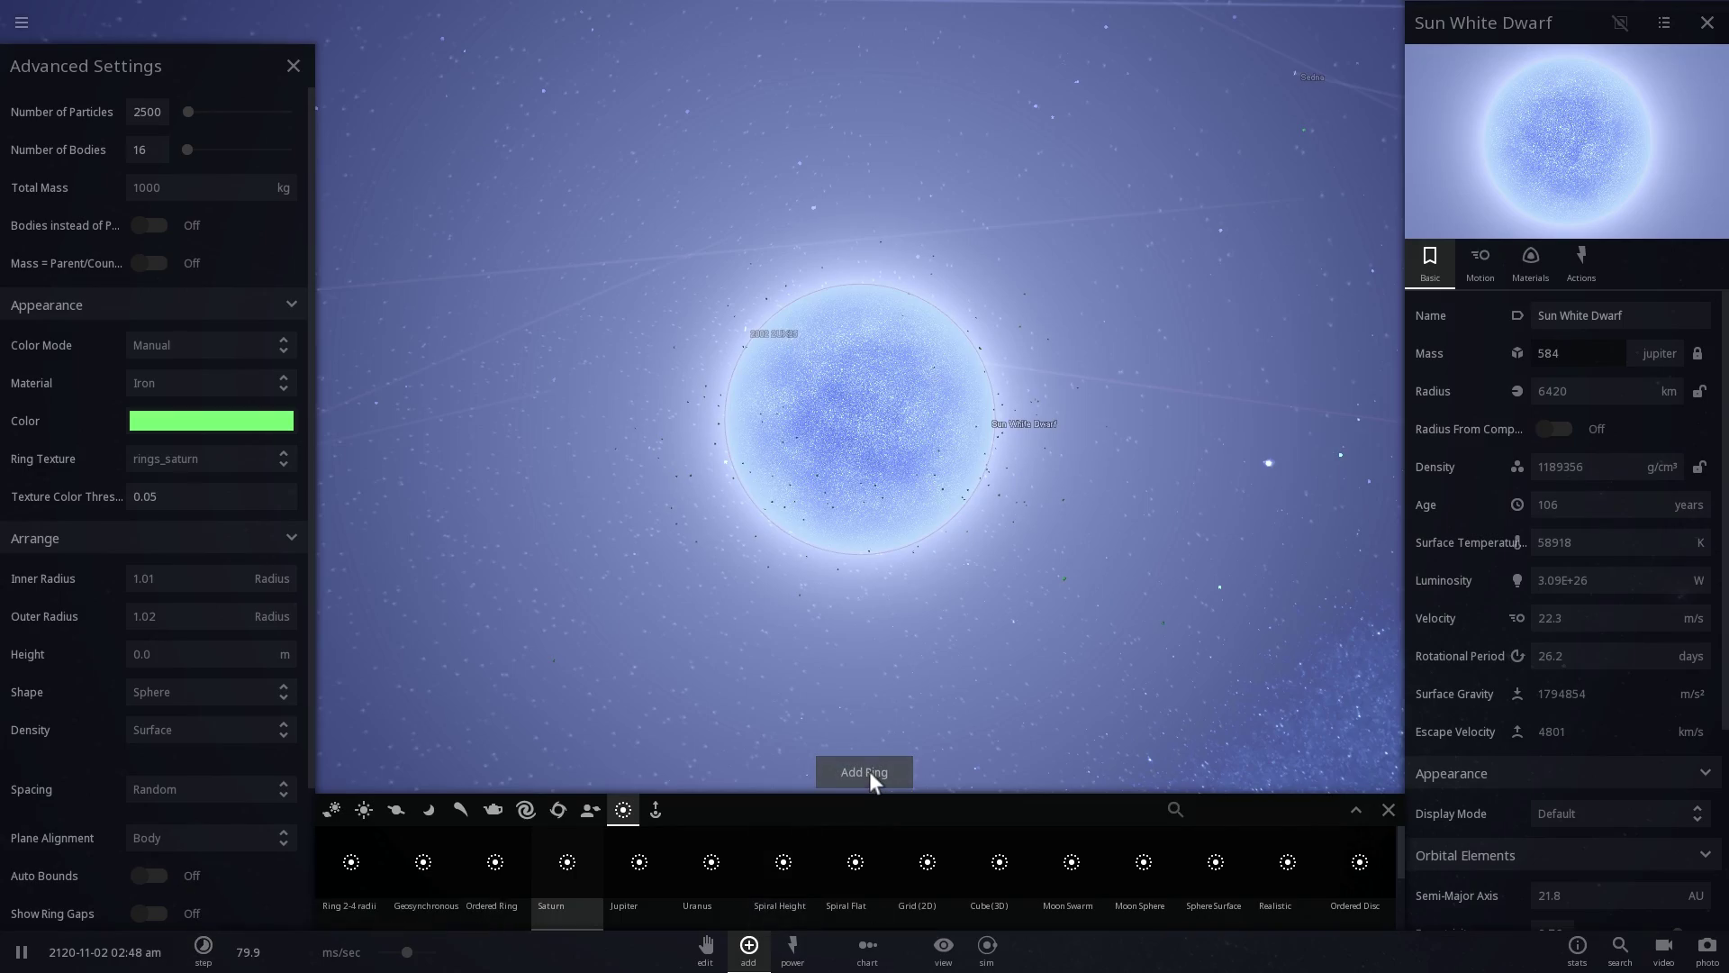
{"action": "left_click", "coordinate": [868, 771]}
{"action": "scroll", "coordinate": [855, 667], "scroll_direction": "up", "scroll_amount": 2}
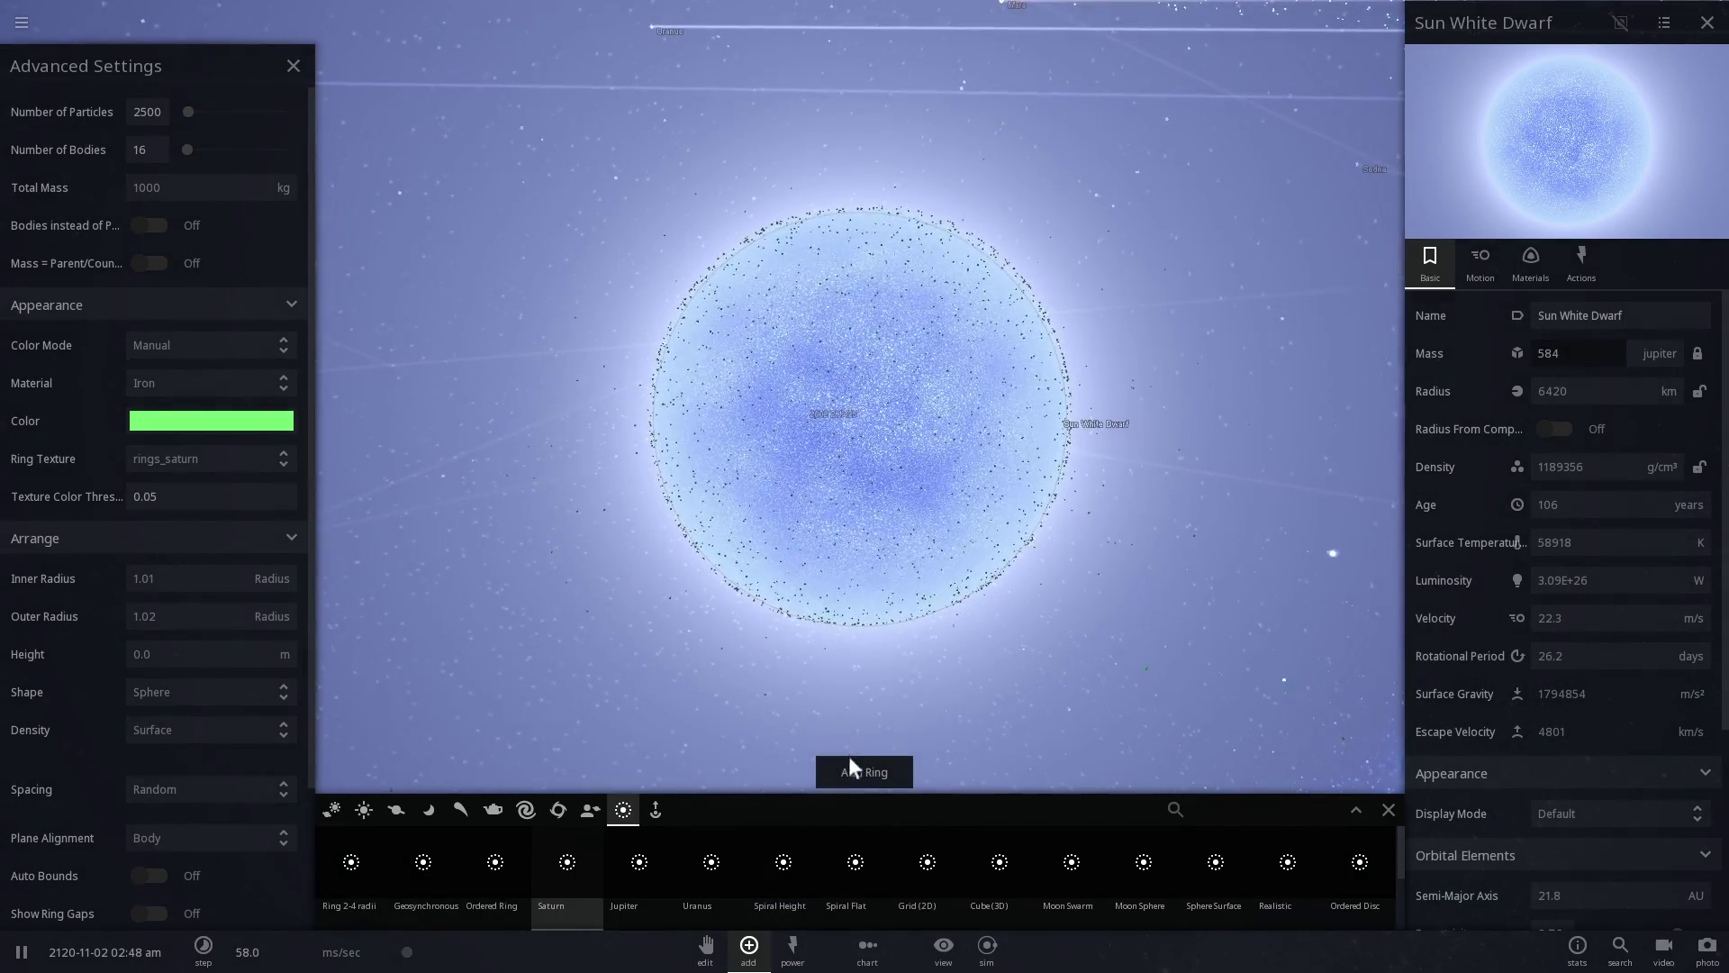
{"action": "left_click", "coordinate": [848, 767]}
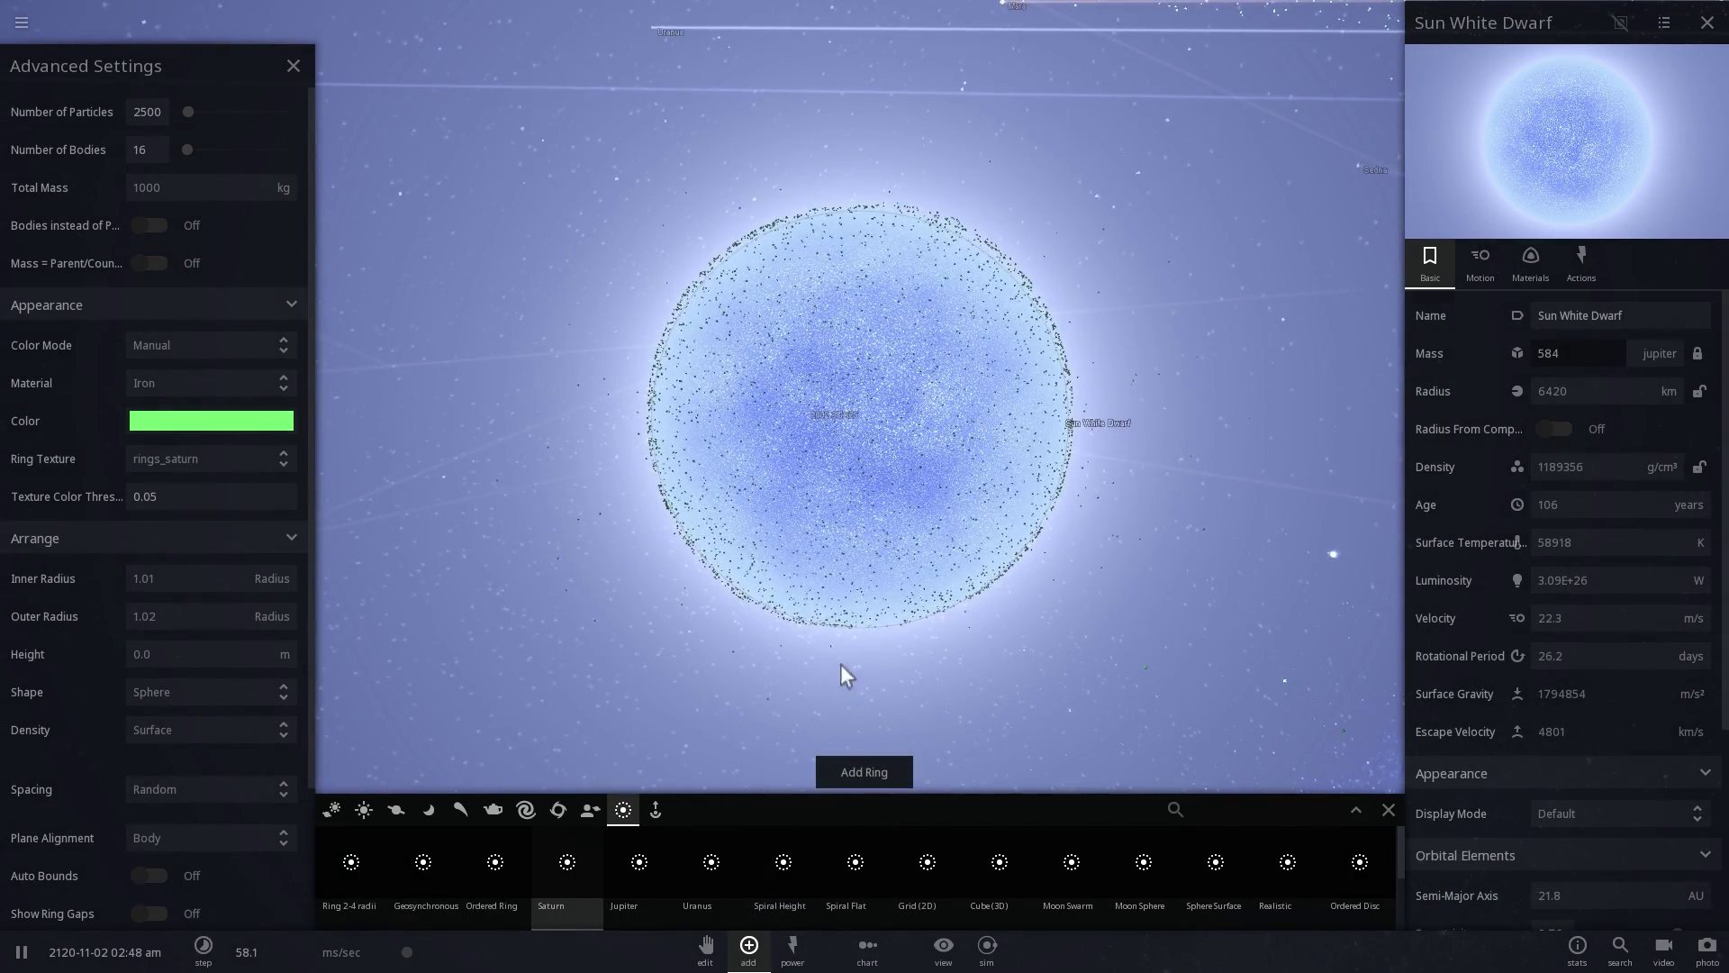
{"action": "left_click", "coordinate": [856, 770]}
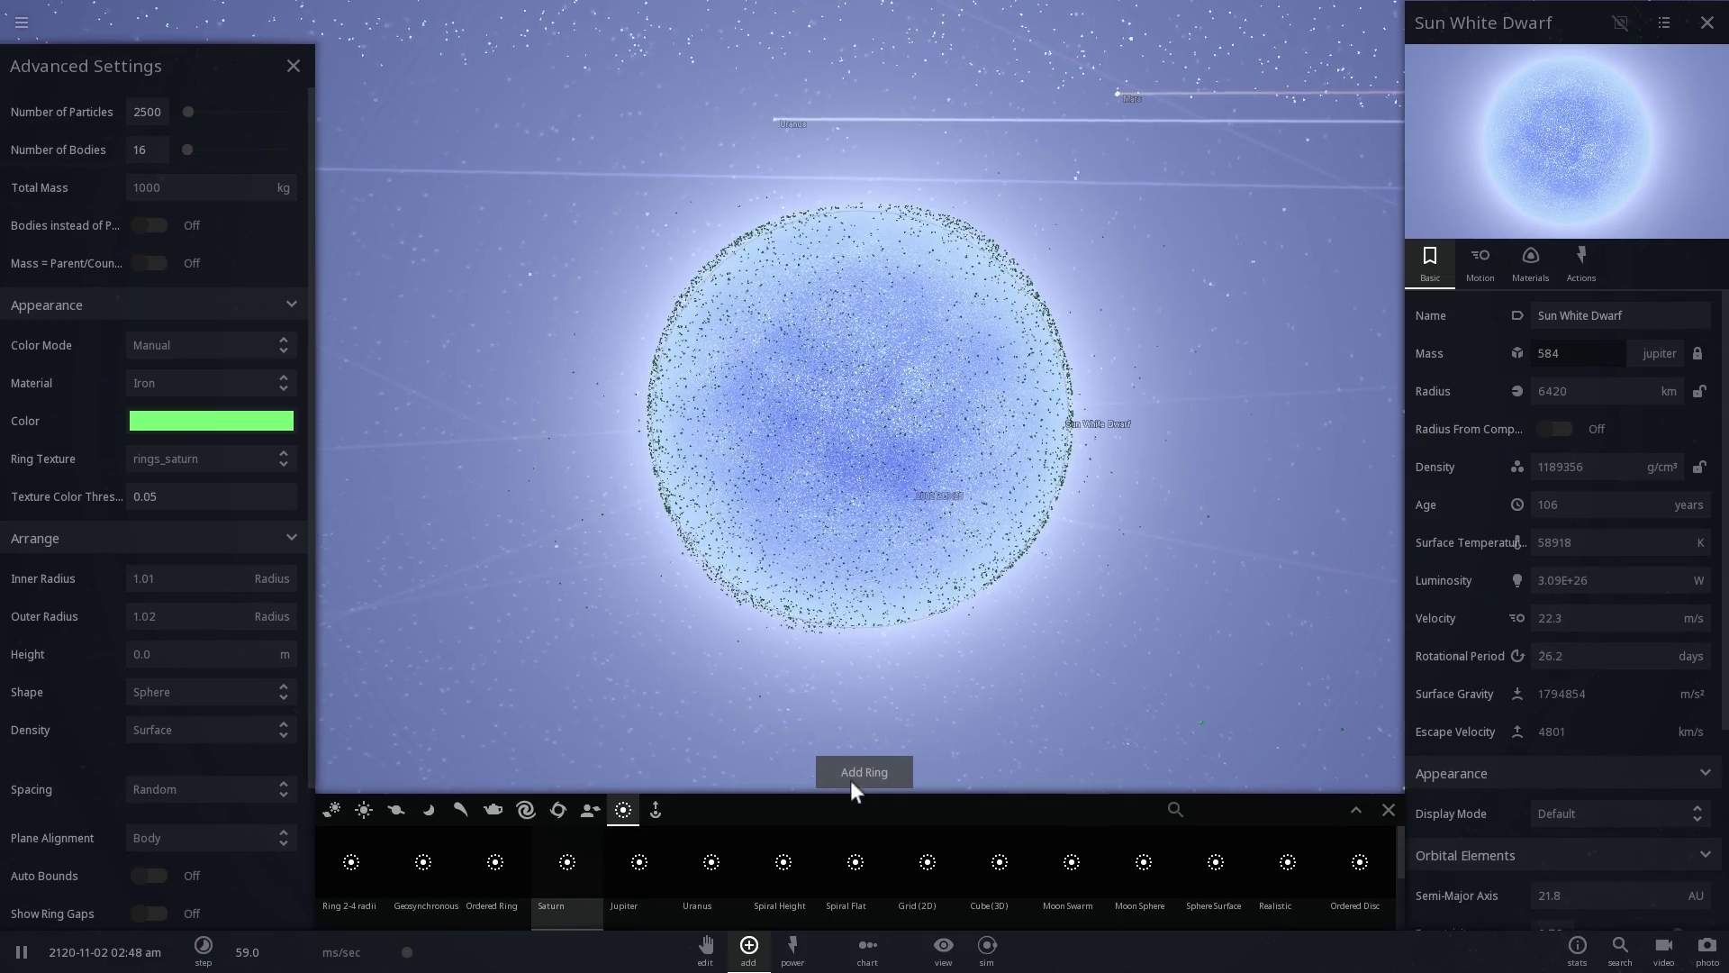
{"action": "left_click", "coordinate": [293, 66]}
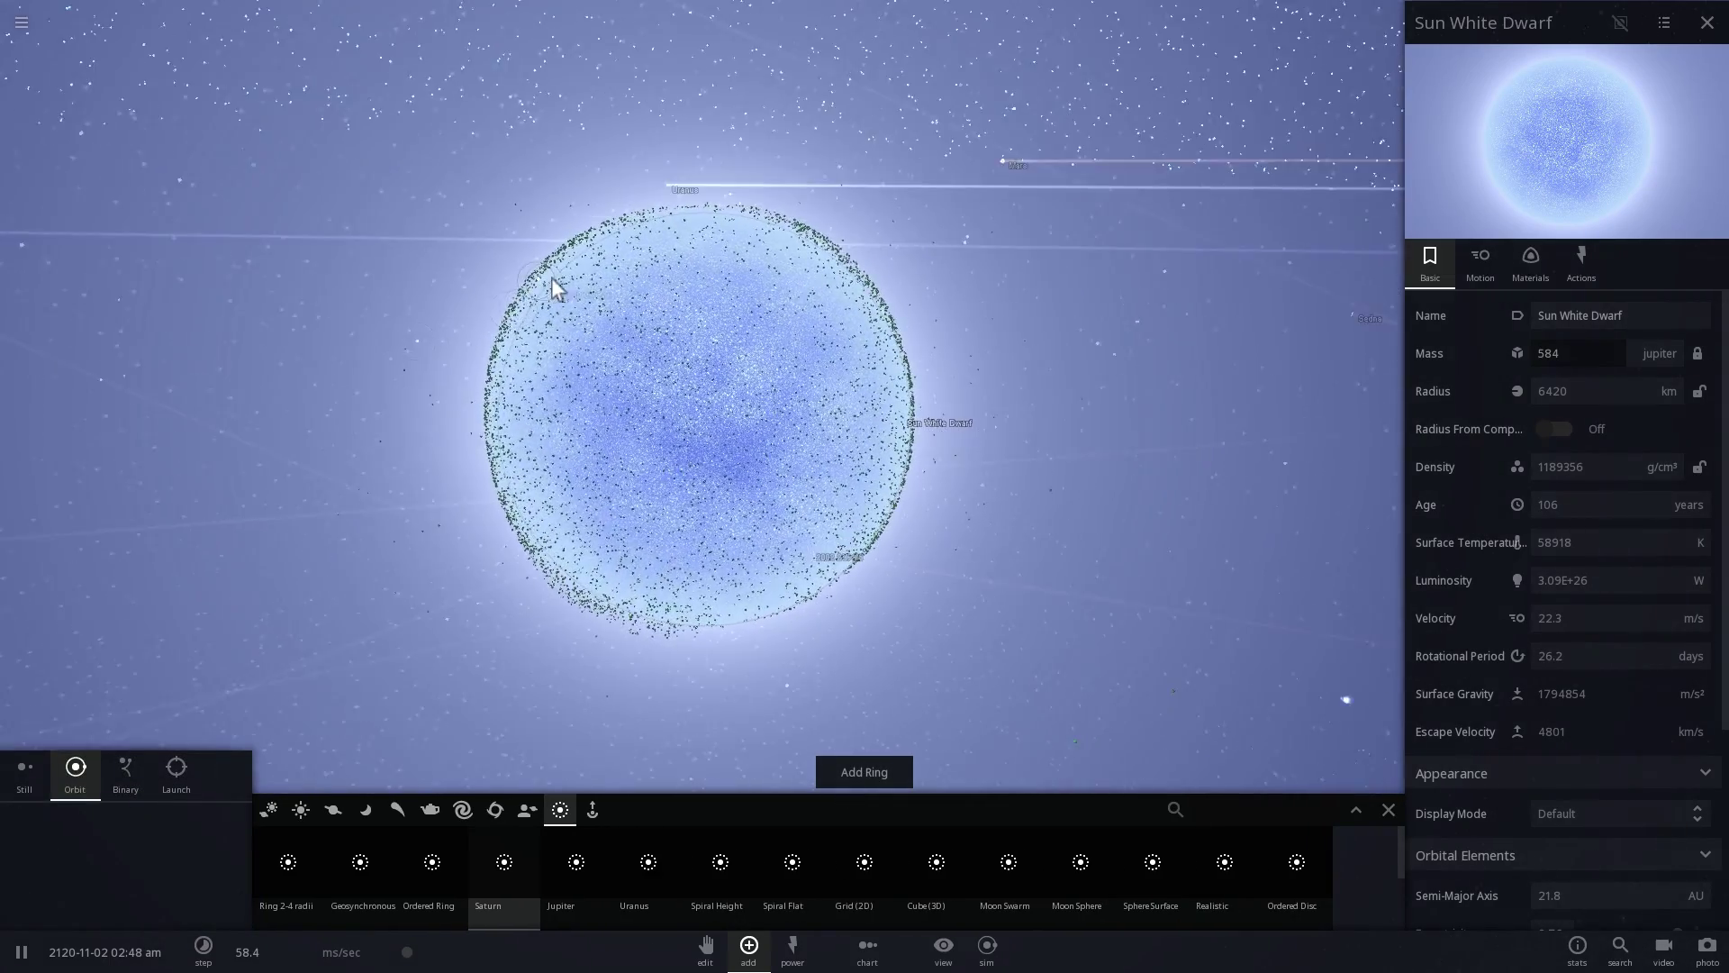
{"action": "left_click", "coordinate": [1388, 810]}
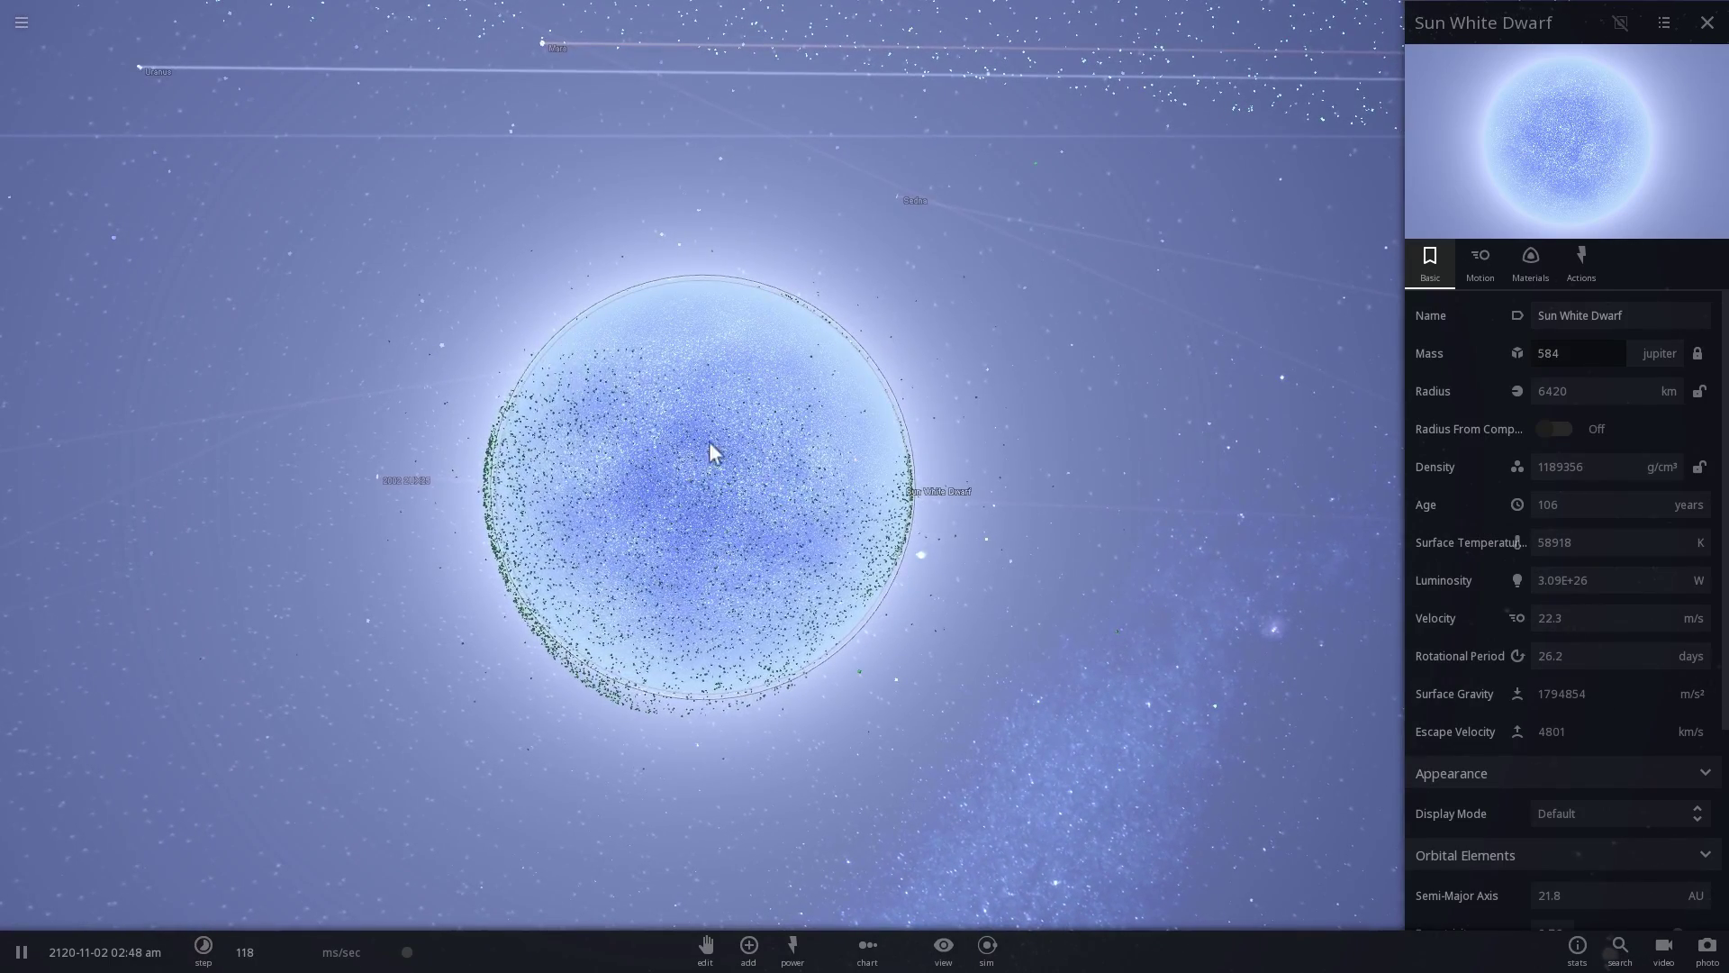
Step: Inspect the particle shell around the white dwarf and raise the simulation speed to about 283 ms per second
{"action": "scroll", "coordinate": [671, 481], "scroll_direction": "up", "scroll_amount": 3}
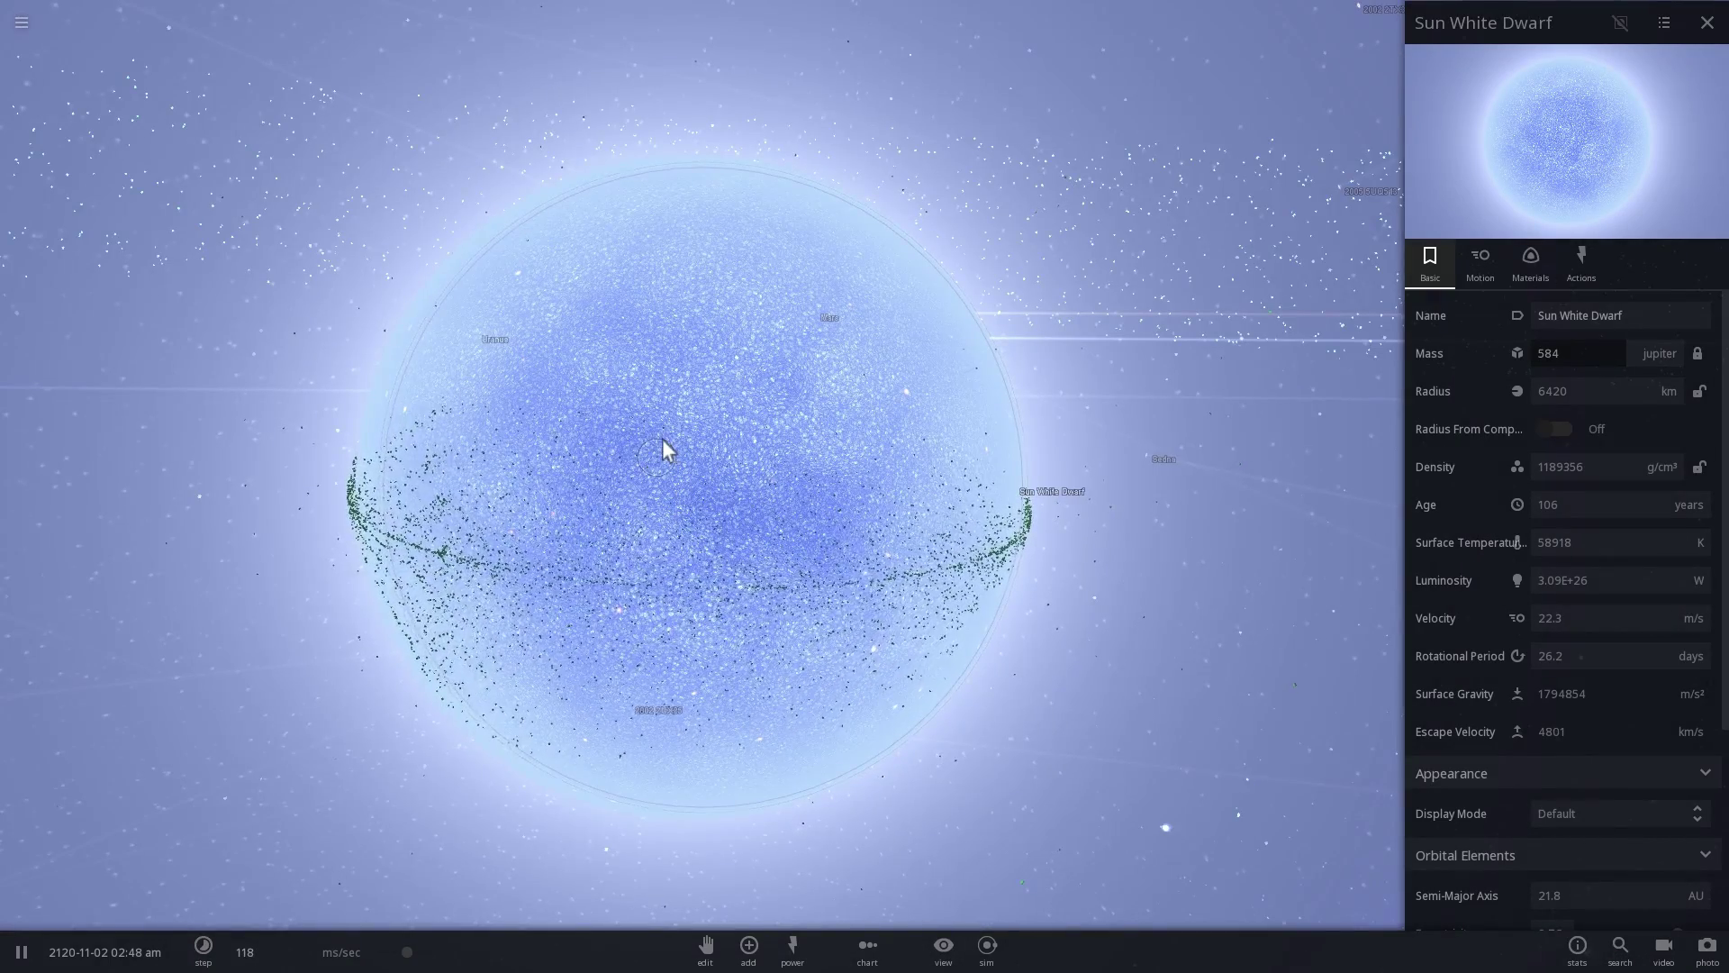
{"action": "scroll", "coordinate": [666, 446], "scroll_direction": "down", "scroll_amount": 3}
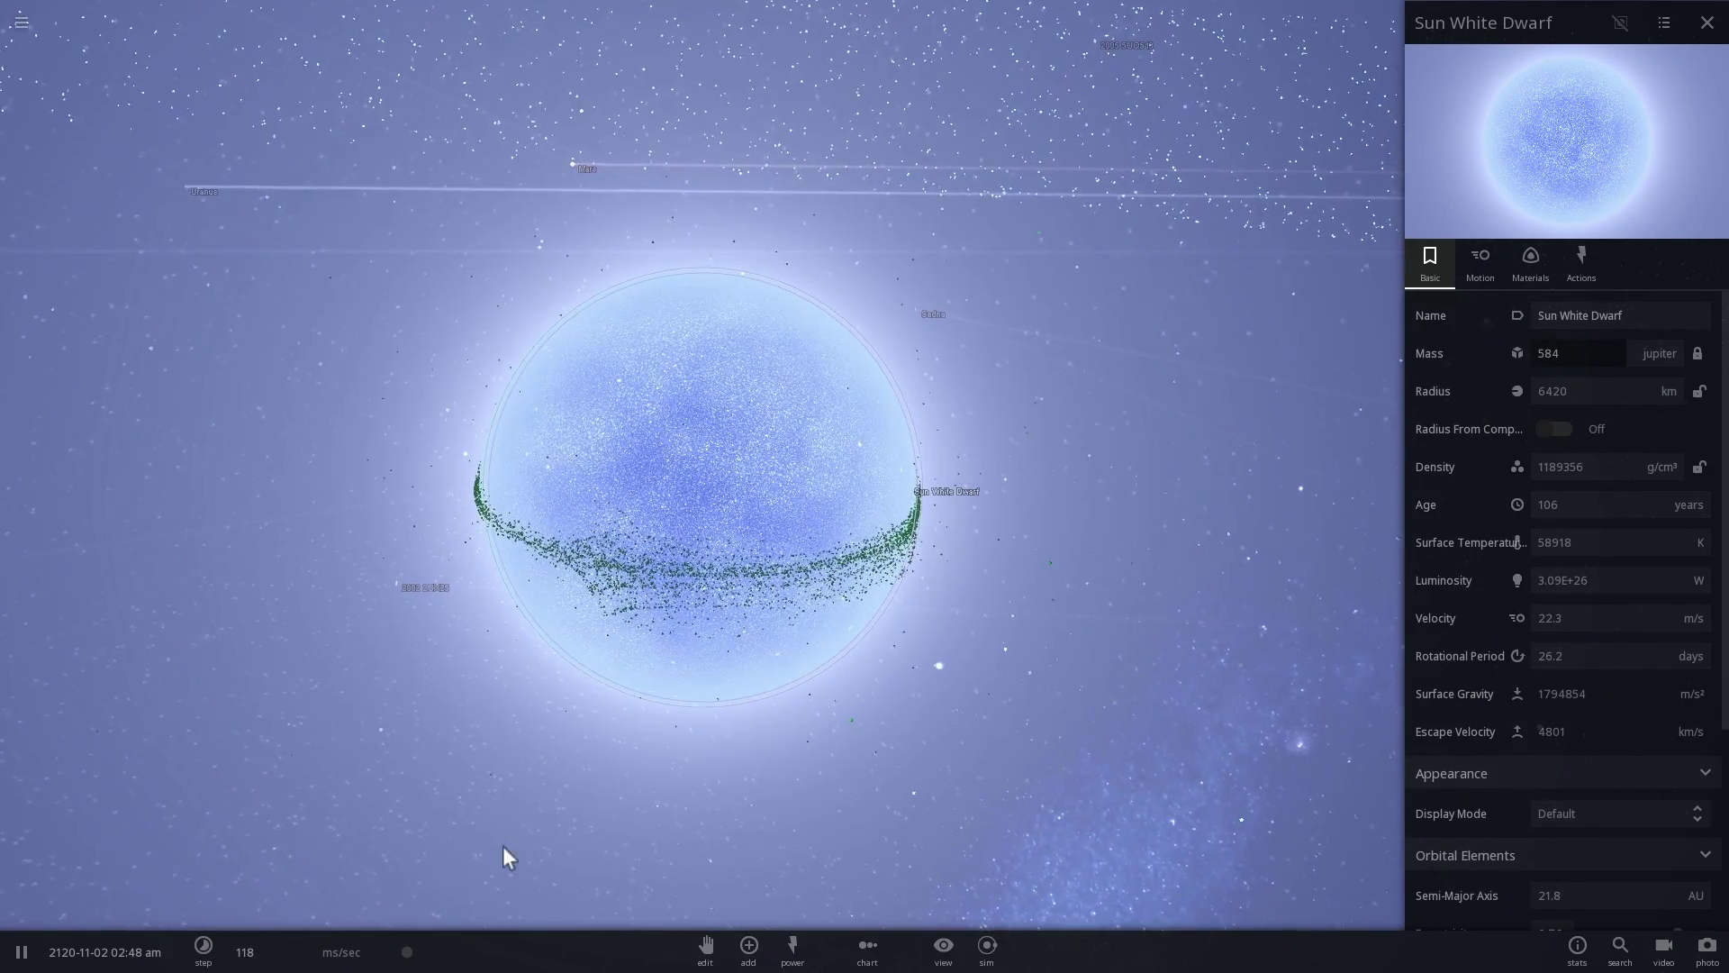
{"action": "left_click_drag", "start_coordinate": [412, 951], "coordinate": [432, 946]}
{"action": "left_click_drag", "start_coordinate": [627, 676], "coordinate": [655, 678]}
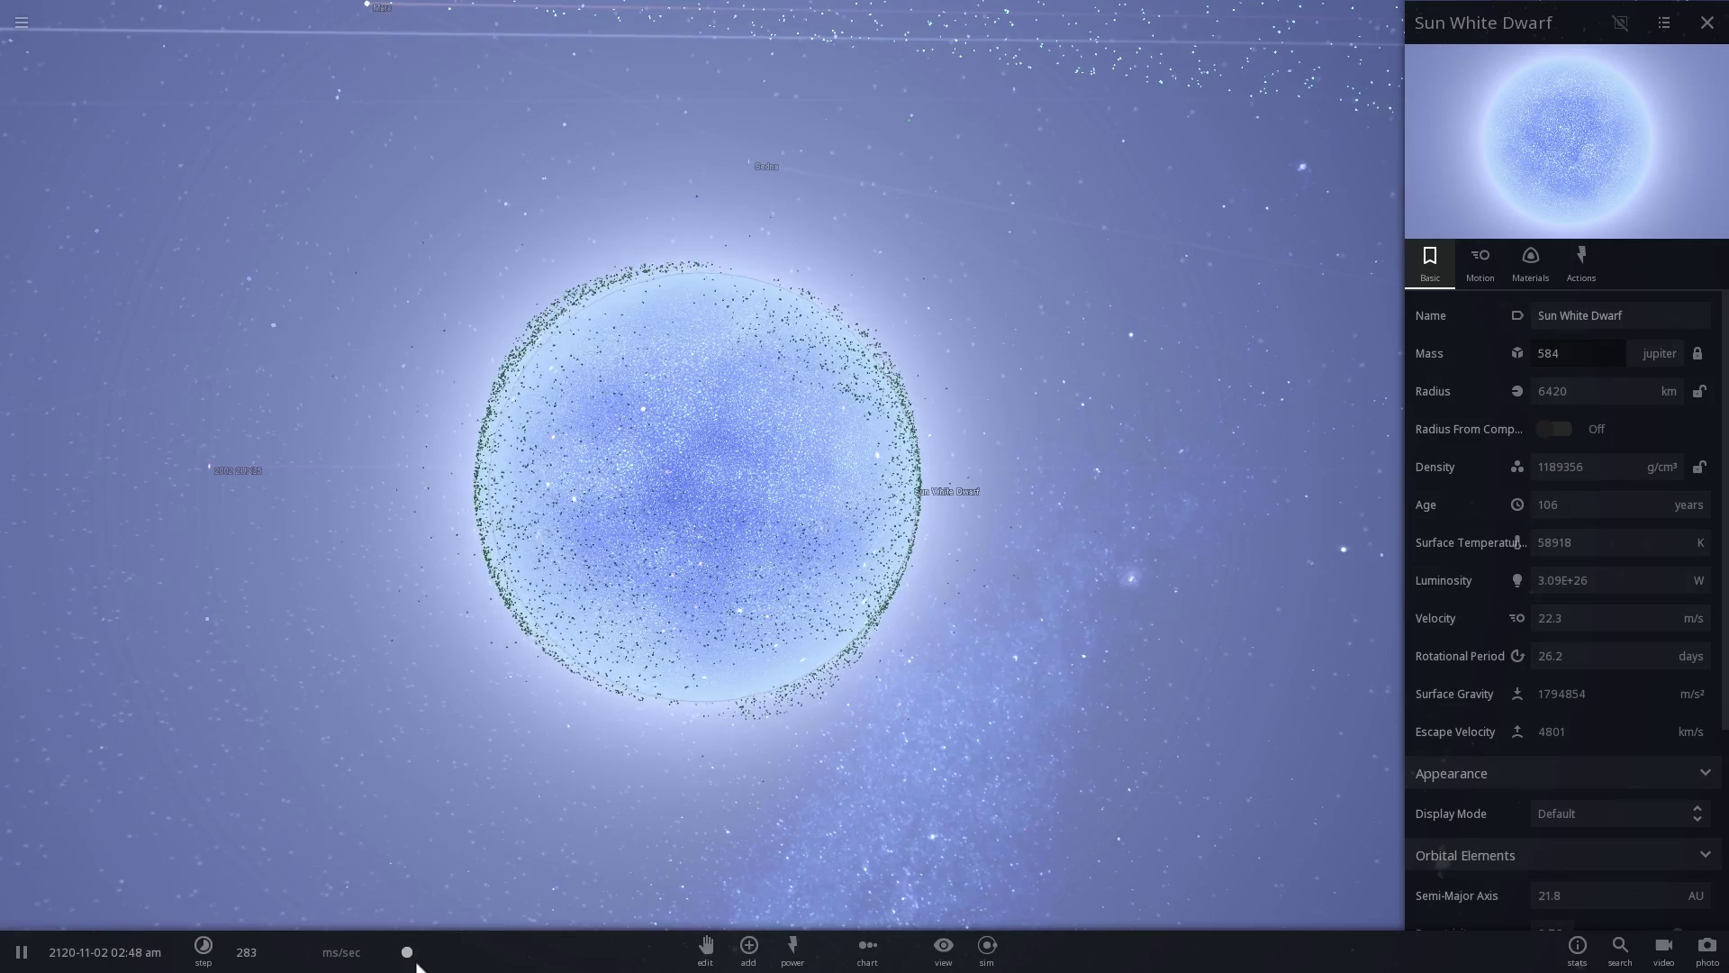
Step: Raise the simulation speed to about 785 ms per second and watch the particles hit the white dwarf
{"action": "left_click_drag", "start_coordinate": [415, 962], "coordinate": [423, 958]}
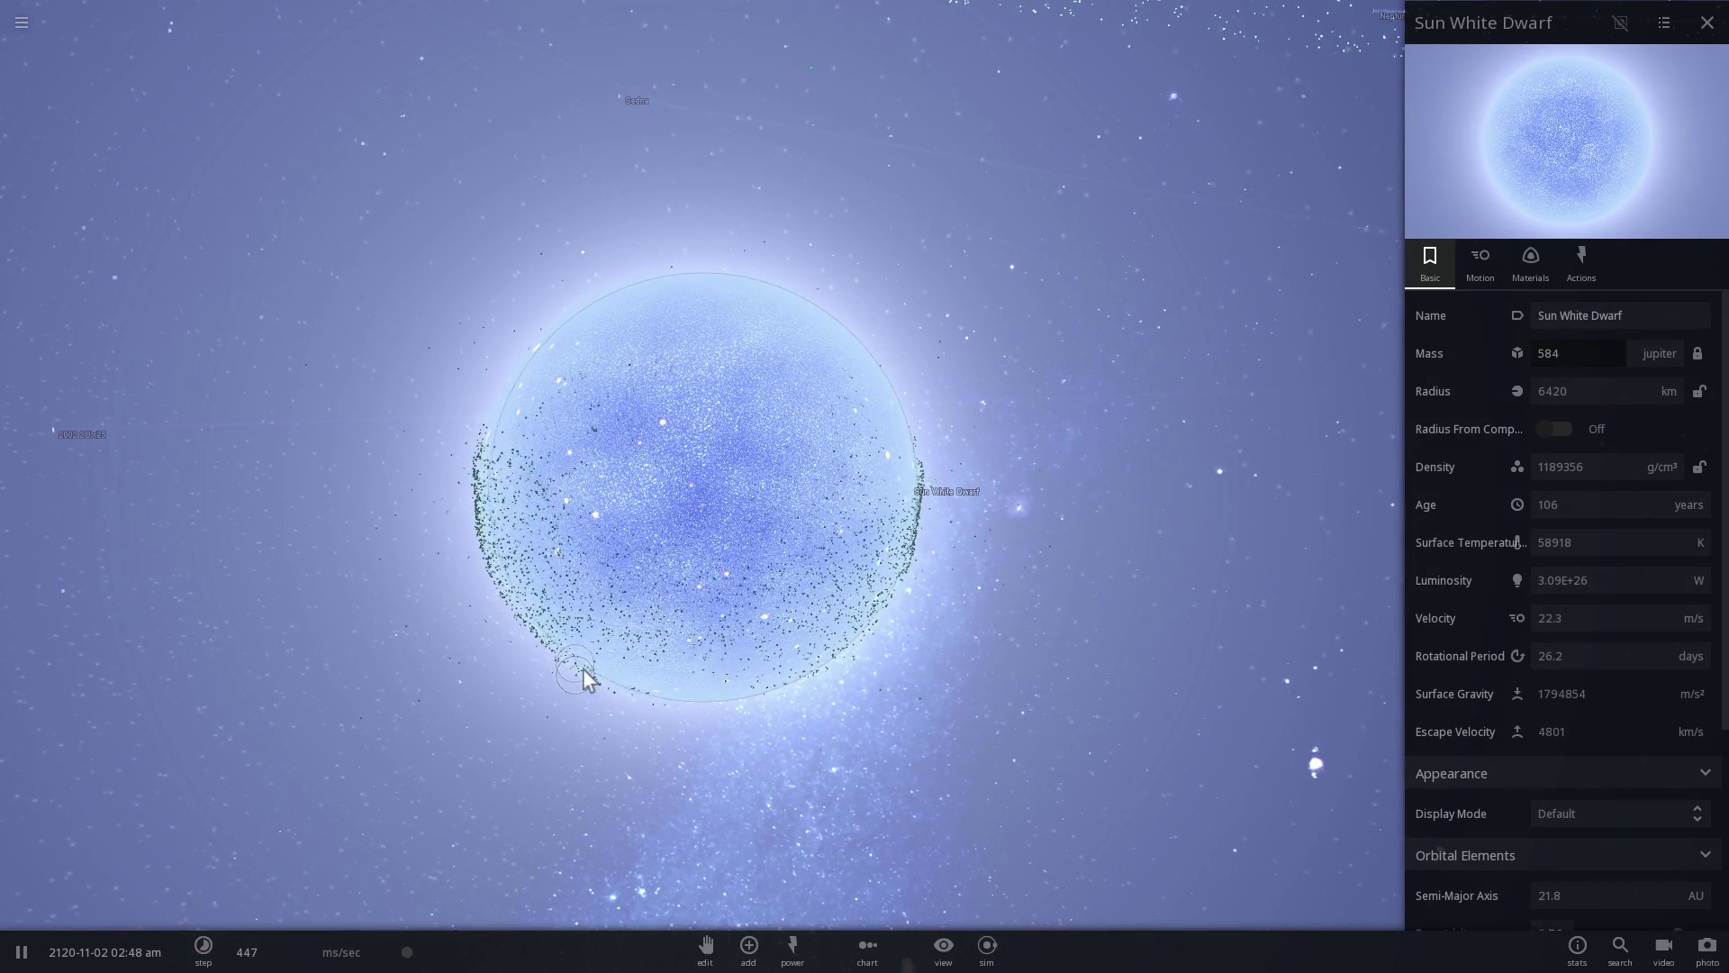
{"action": "mouse_move", "coordinate": [408, 938]}
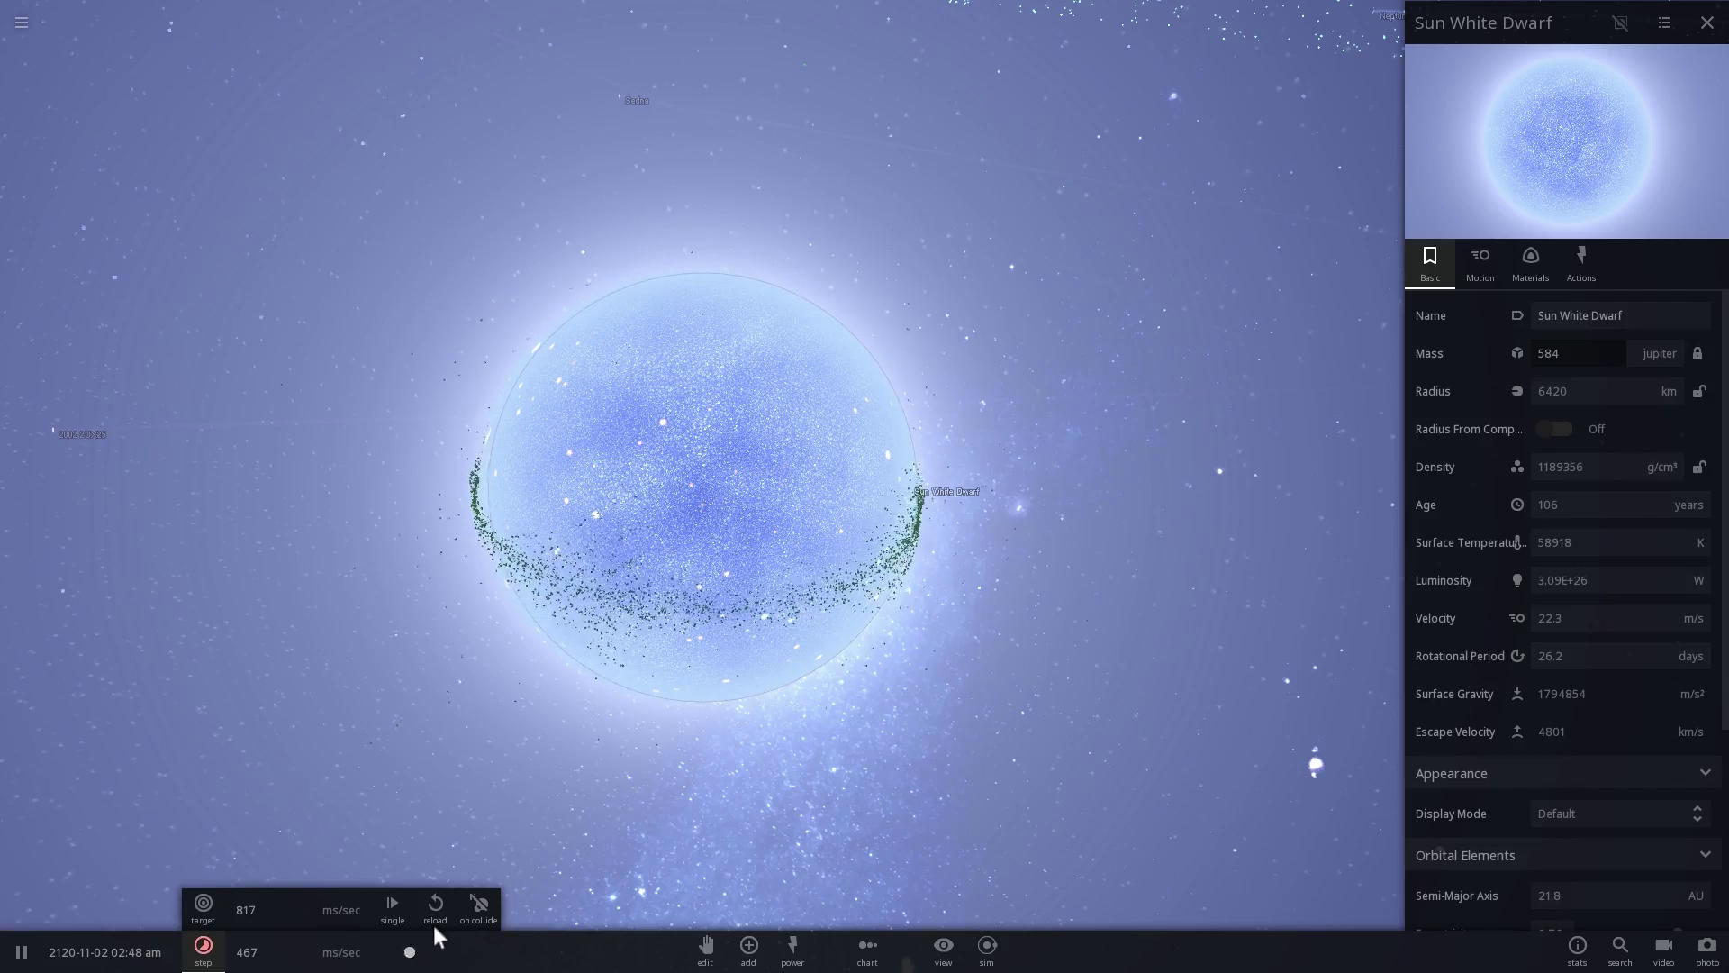
{"action": "scroll", "coordinate": [699, 543], "scroll_direction": "down", "scroll_amount": 3}
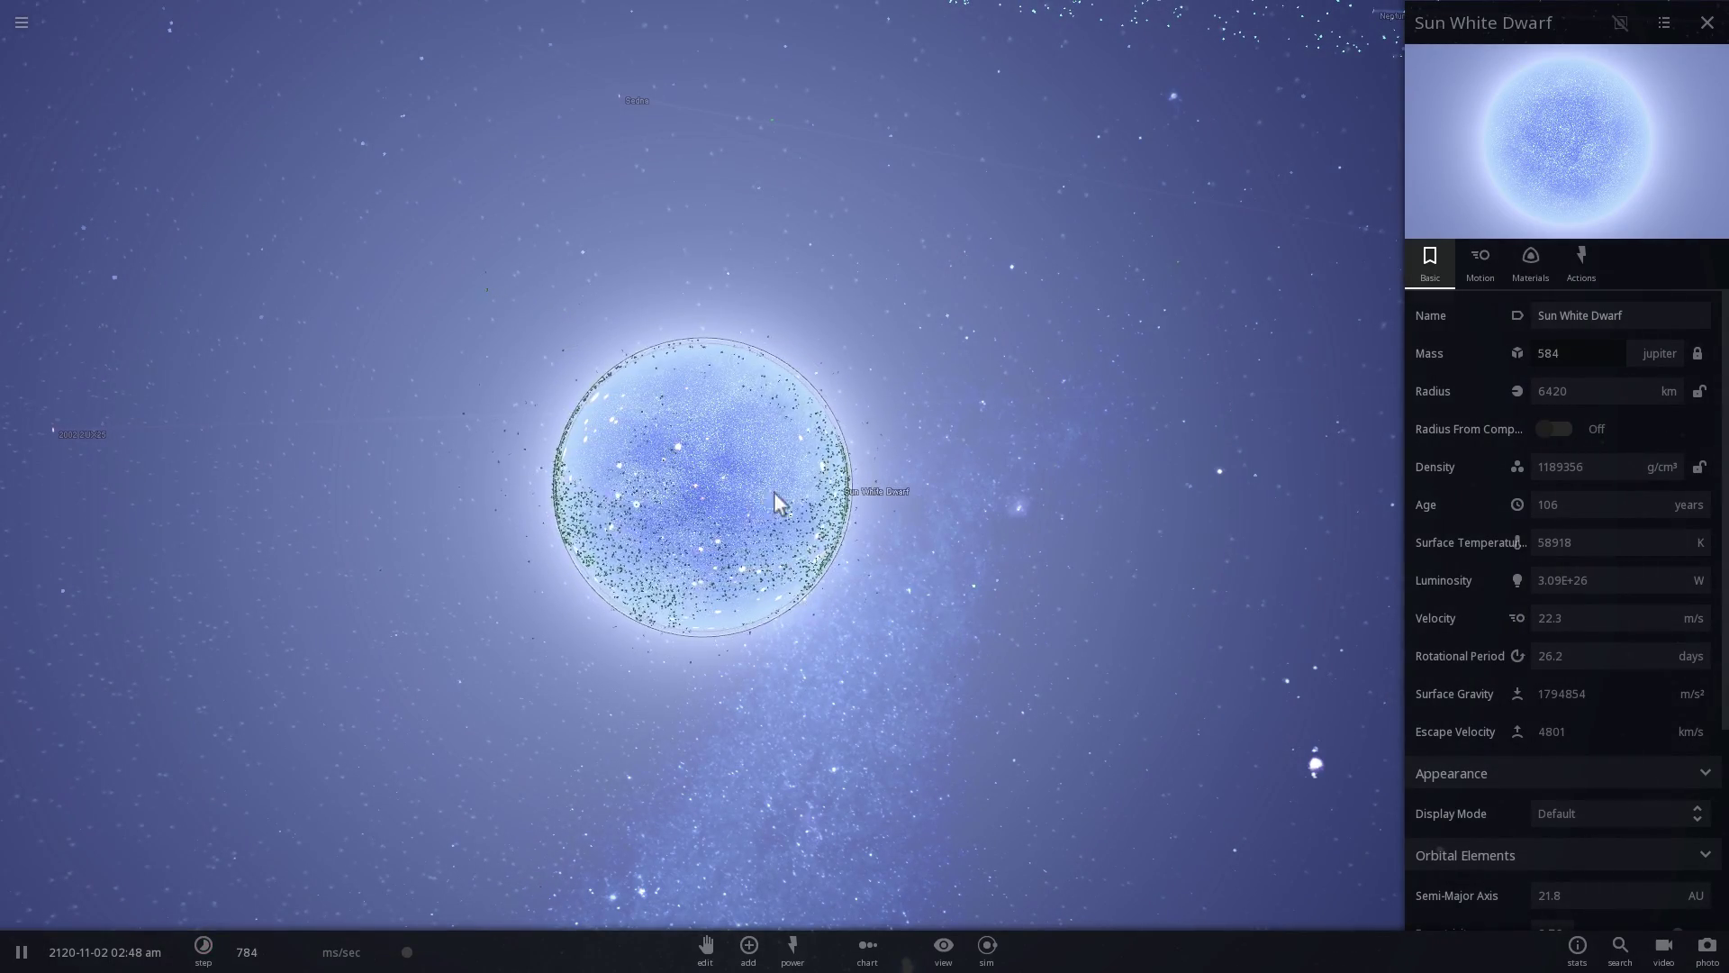
{"action": "scroll", "coordinate": [863, 509], "scroll_direction": "up", "scroll_amount": 2}
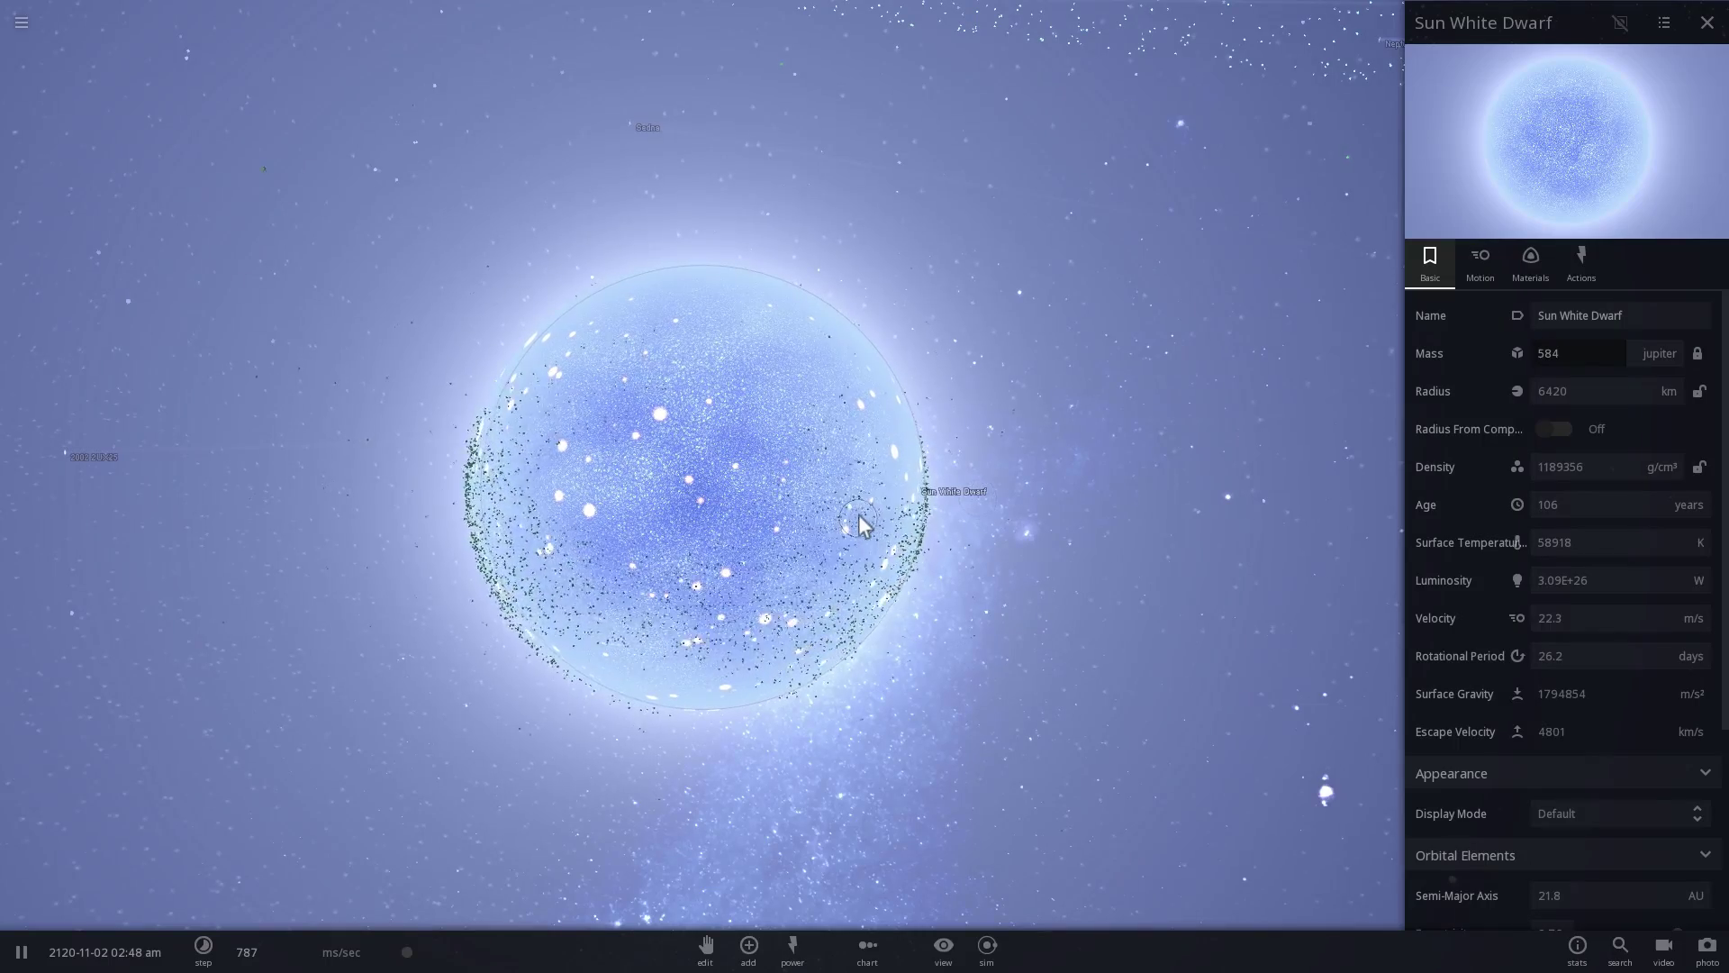
Step: Examine the particle impacts across the white dwarf's surface from several angles, both up close and from far away
{"action": "left_click_drag", "start_coordinate": [937, 552], "coordinate": [841, 488]}
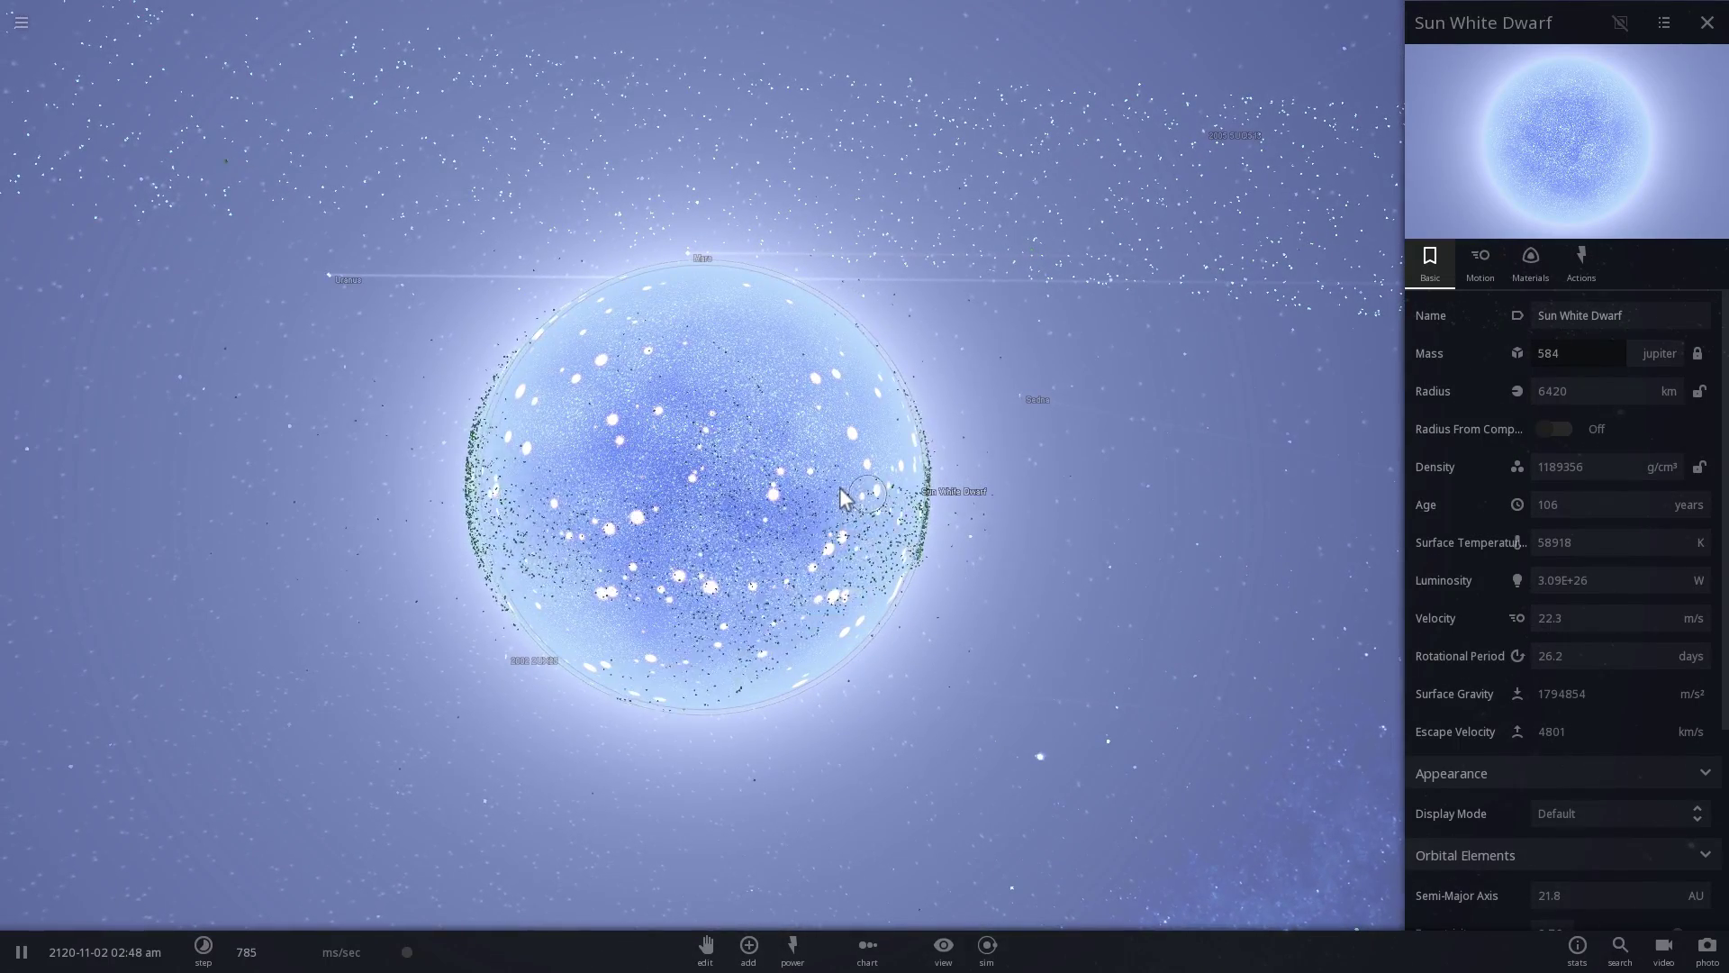
{"action": "left_click_drag", "start_coordinate": [1023, 501], "coordinate": [933, 466]}
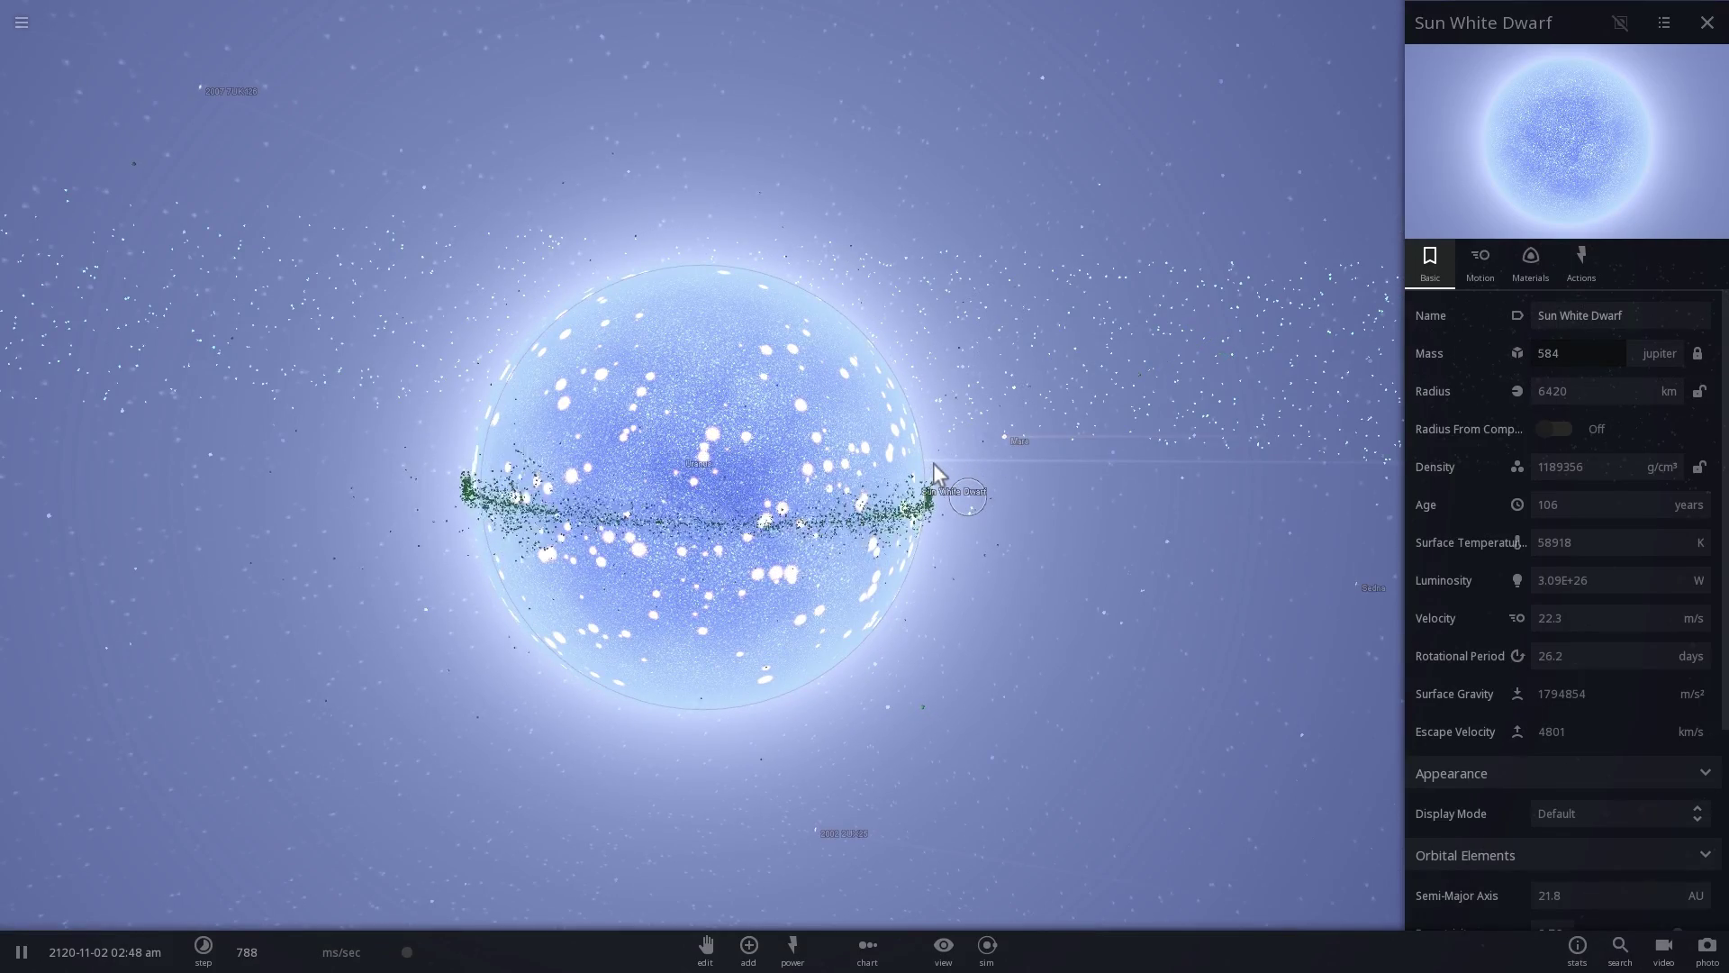
{"action": "left_click_drag", "start_coordinate": [986, 463], "coordinate": [939, 494]}
{"action": "scroll", "coordinate": [938, 494], "scroll_direction": "down", "scroll_amount": 5}
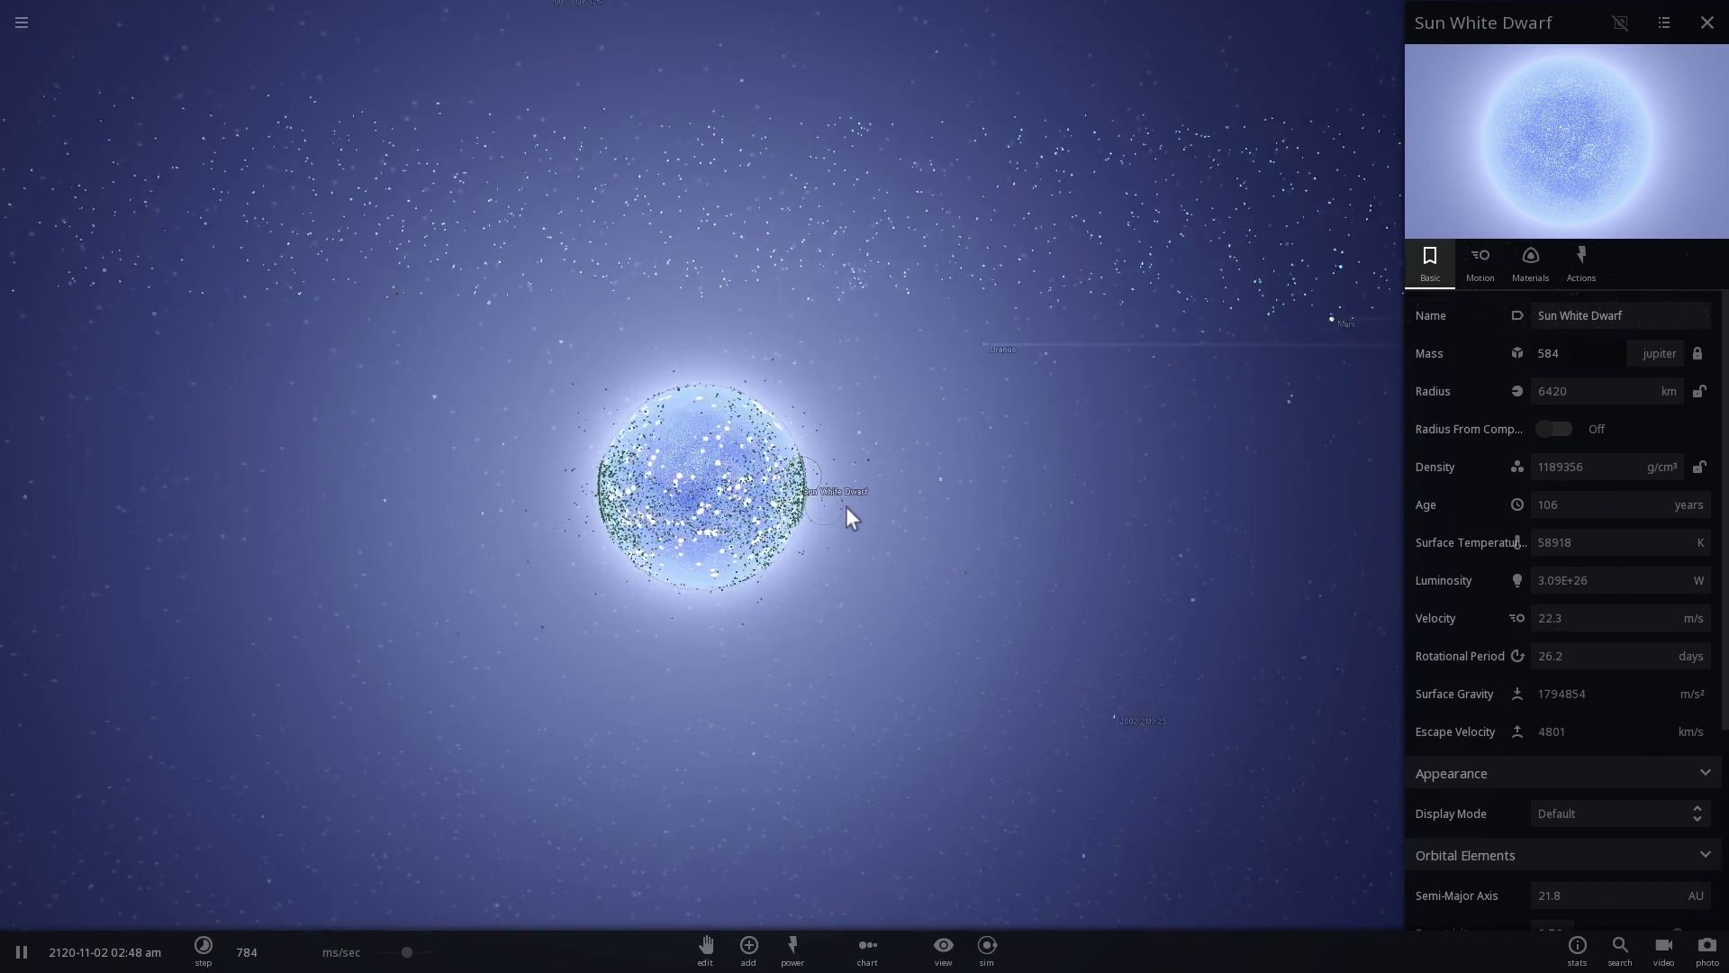
{"action": "scroll", "coordinate": [853, 513], "scroll_direction": "up", "scroll_amount": 5}
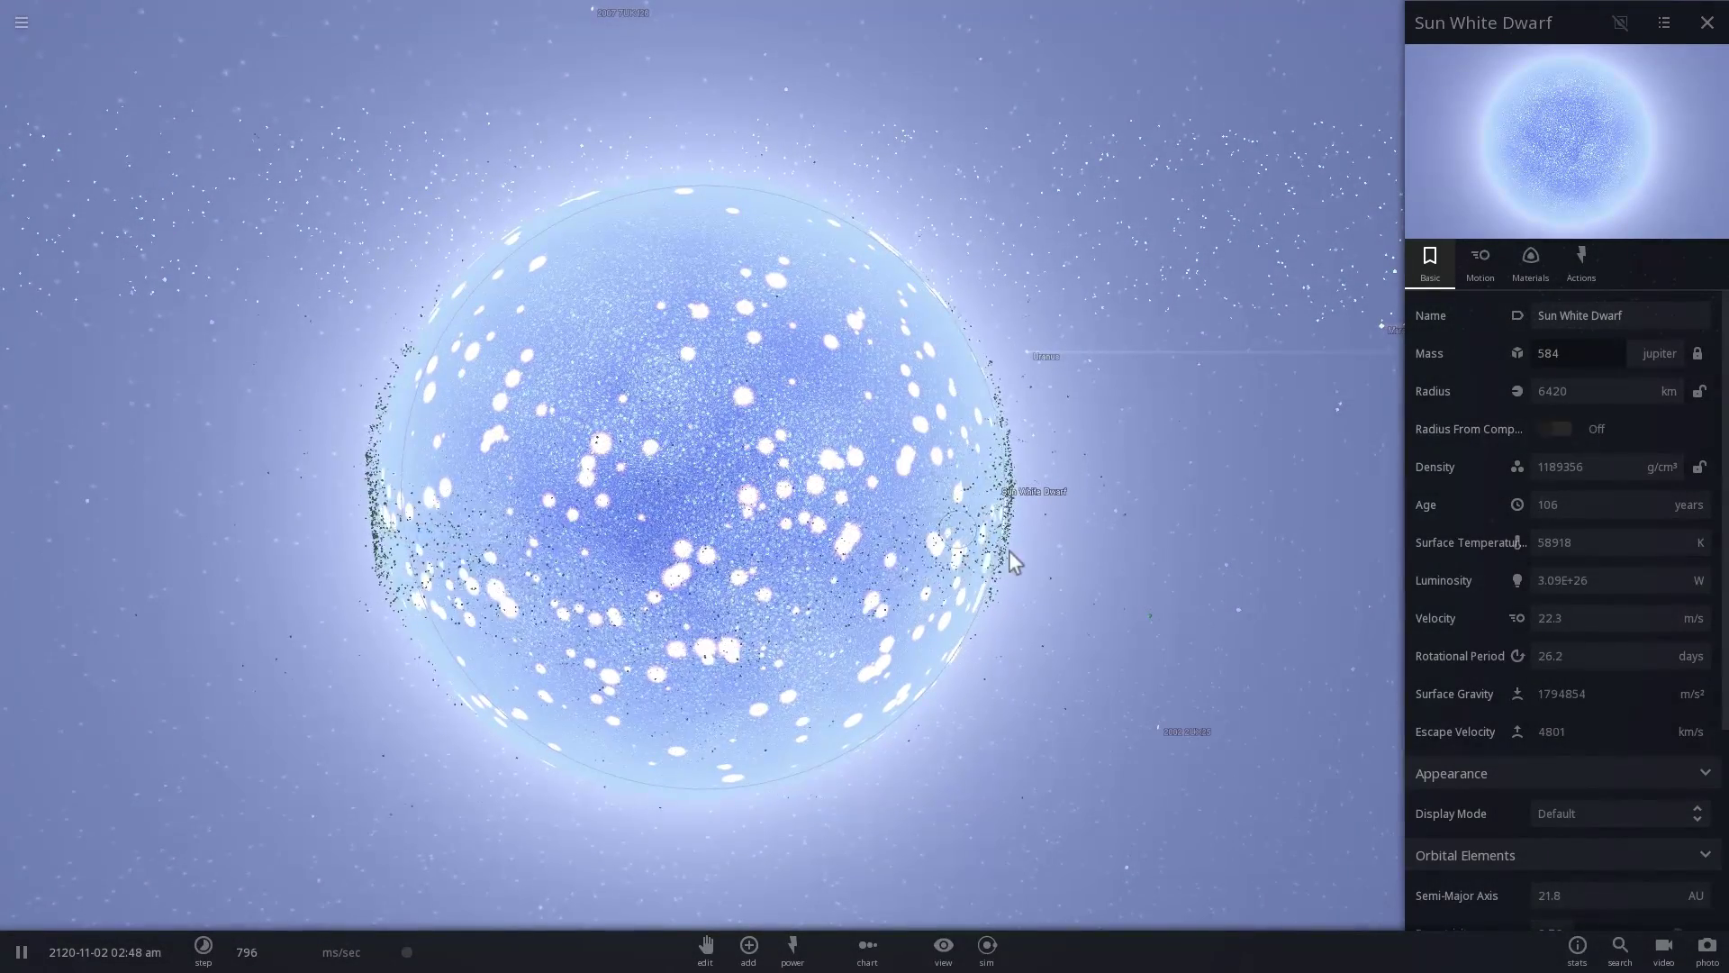
{"action": "left_click_drag", "start_coordinate": [1072, 551], "coordinate": [1034, 544]}
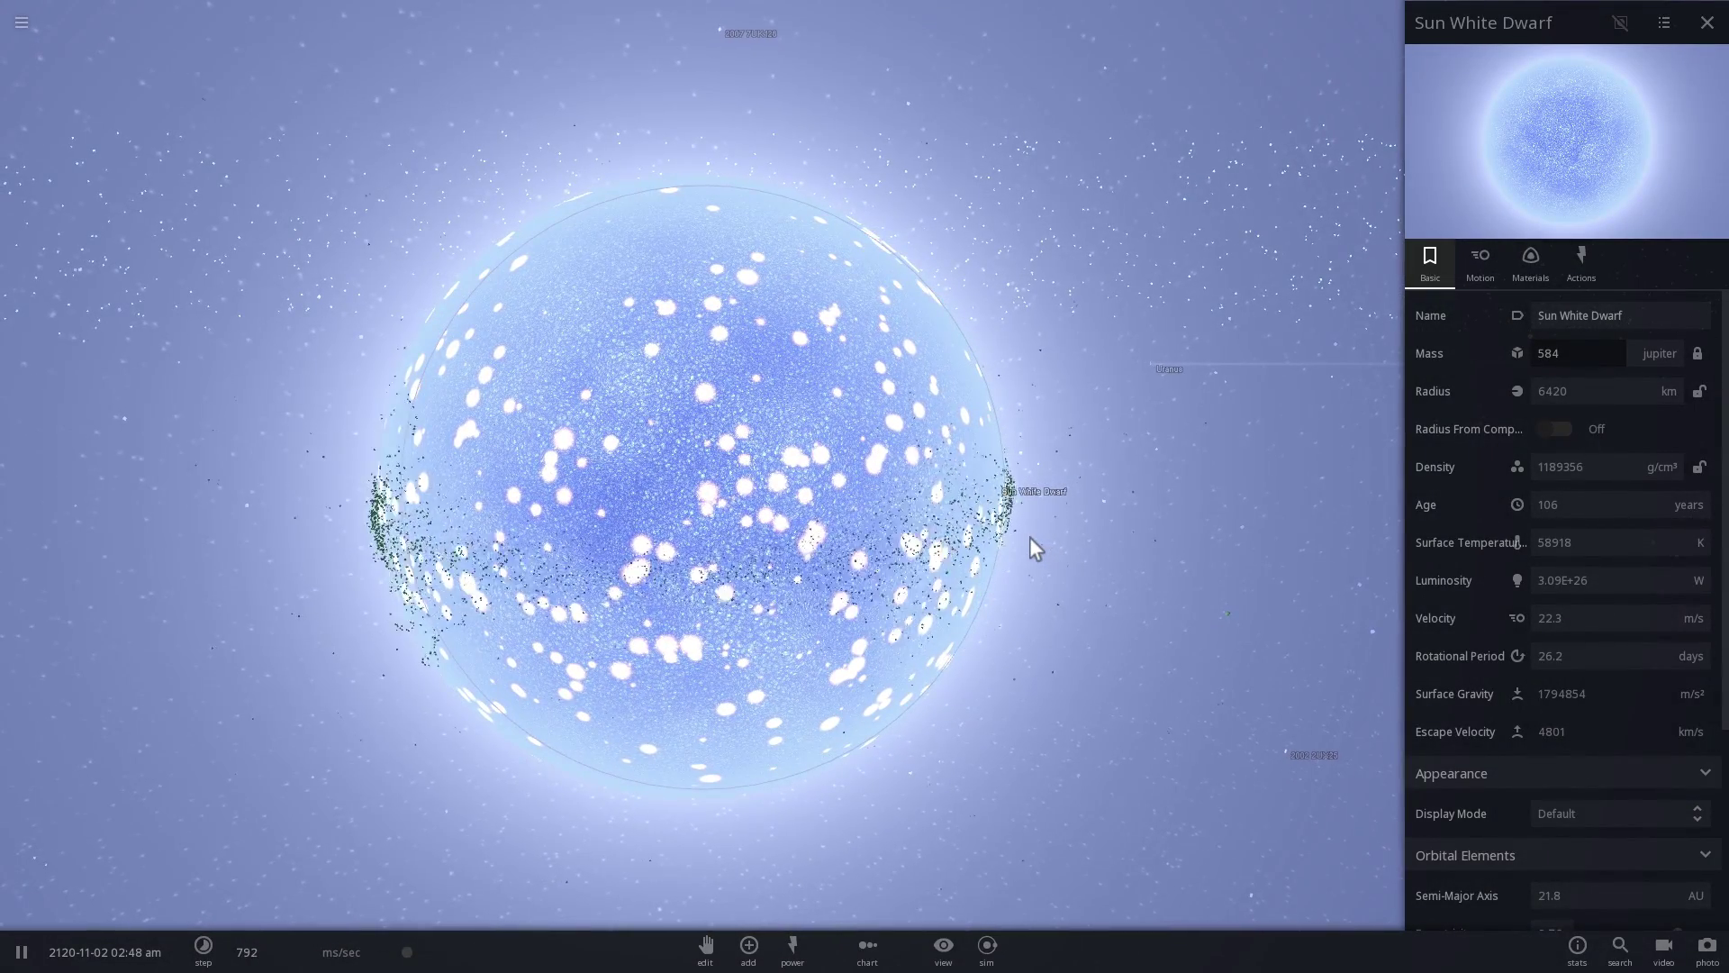
{"action": "scroll", "coordinate": [1018, 545], "scroll_direction": "down", "scroll_amount": 8}
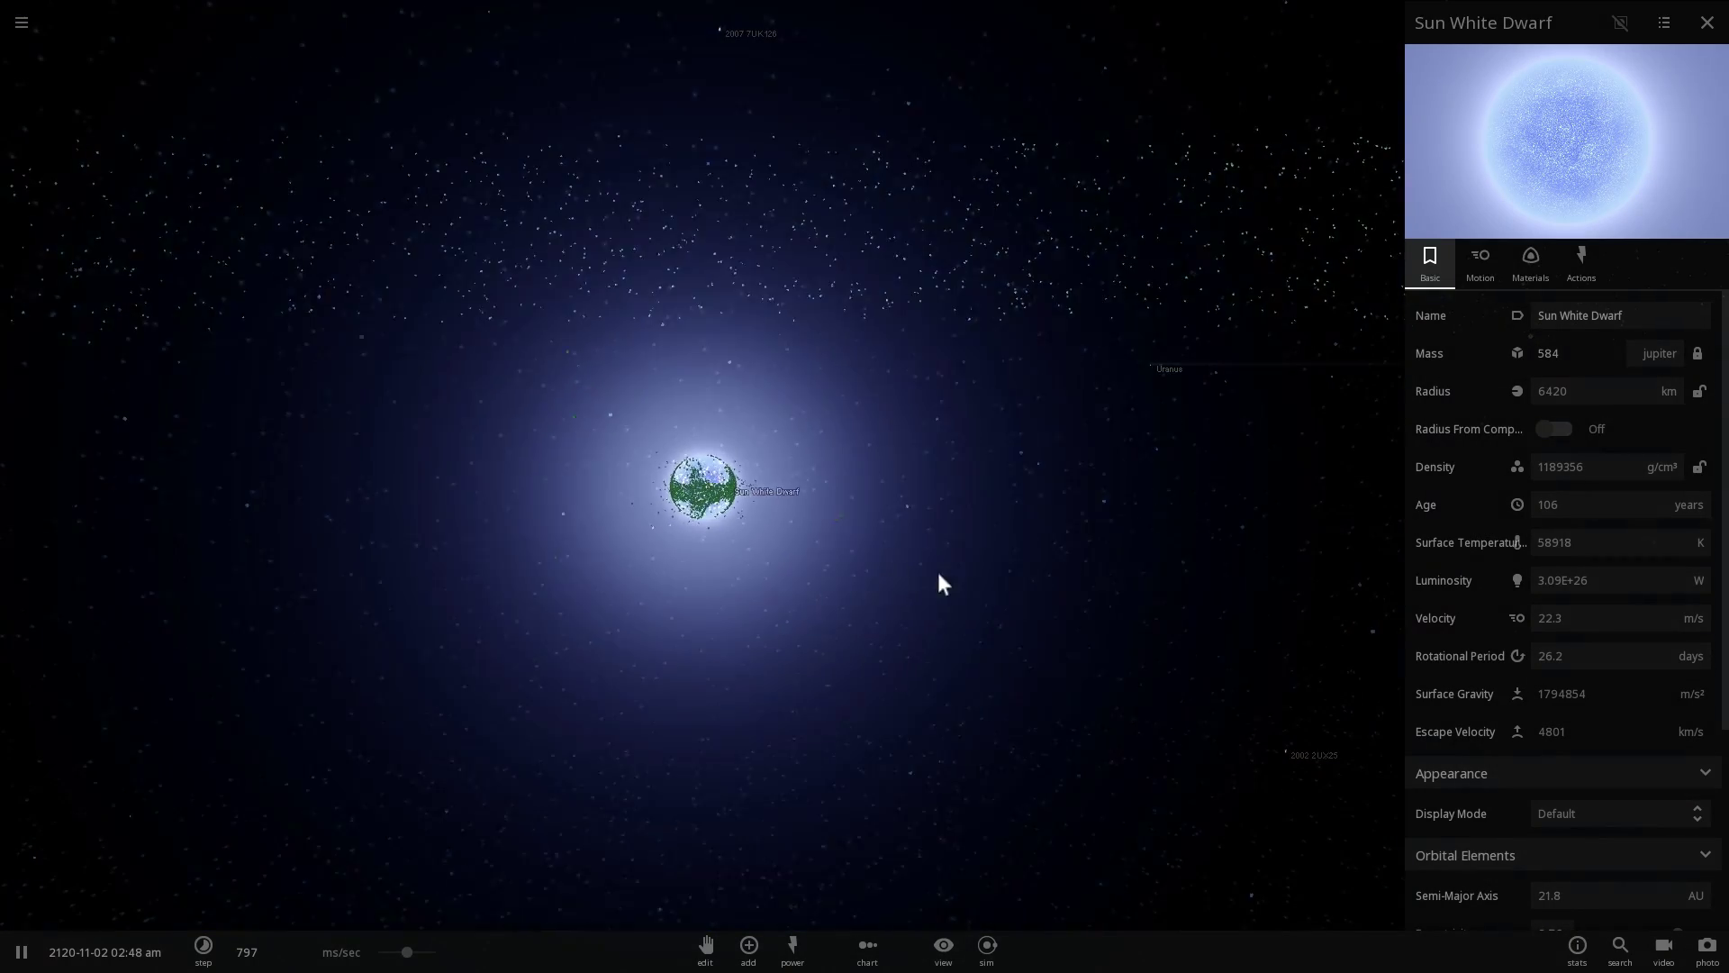
{"action": "scroll", "coordinate": [877, 532], "scroll_direction": "down", "scroll_amount": 10}
{"action": "left_click_drag", "start_coordinate": [854, 527], "coordinate": [826, 631]}
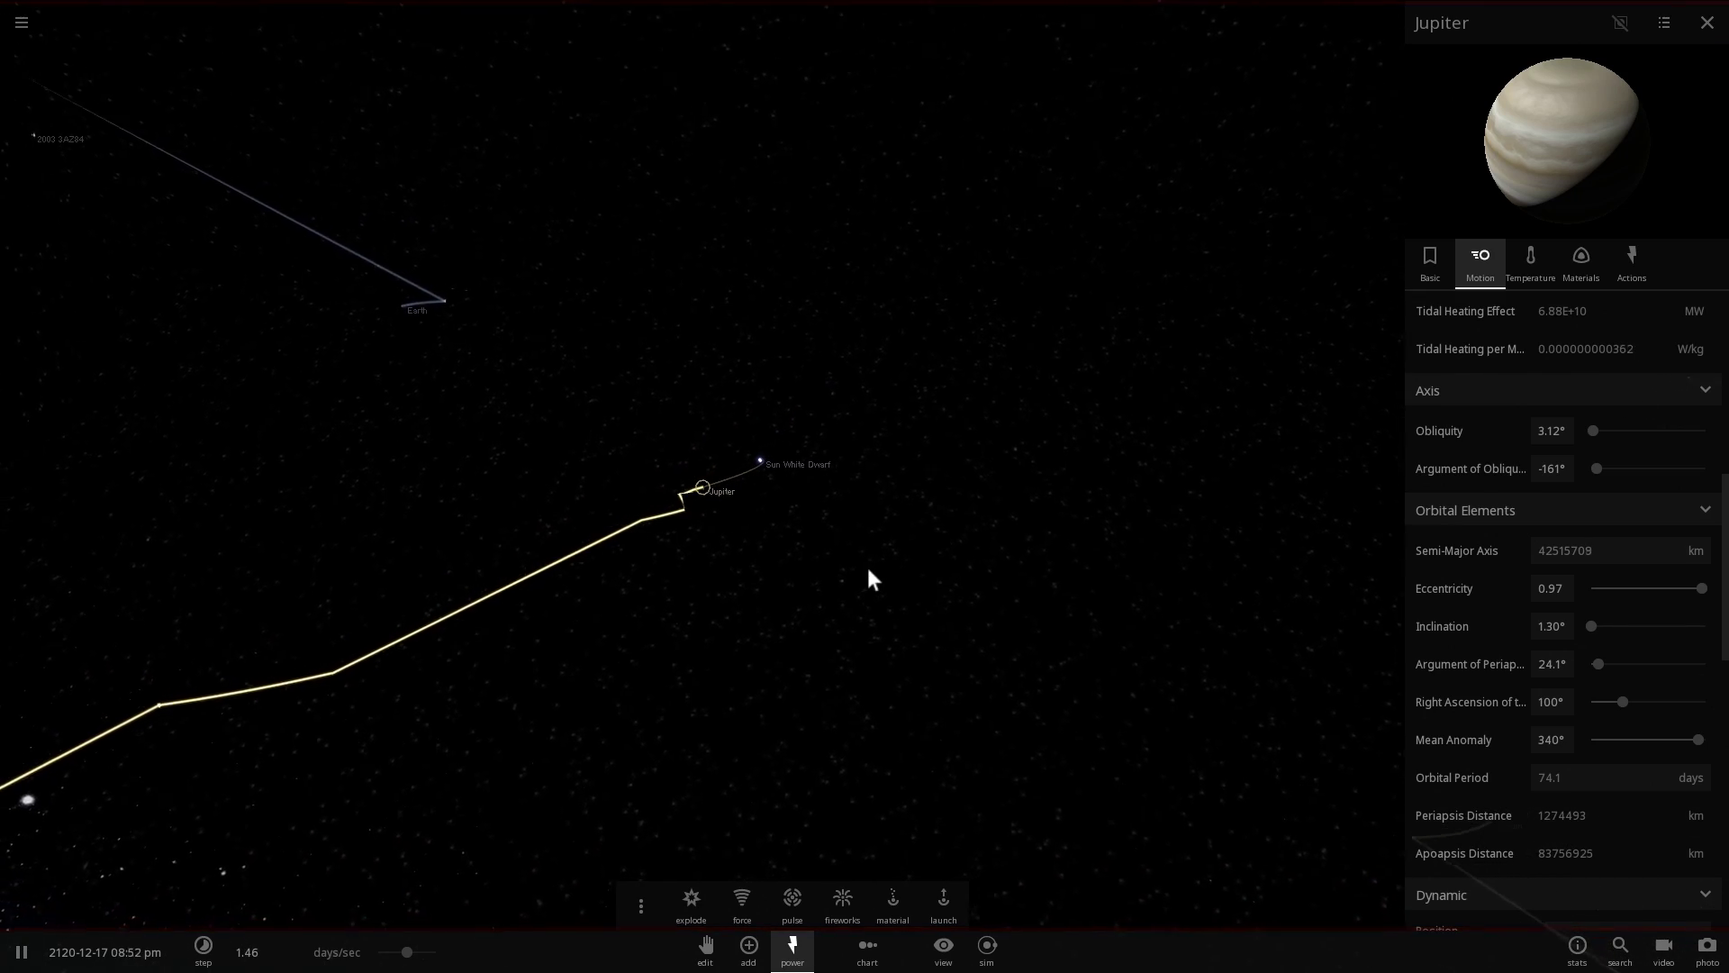
Step: Follow Jupiter's approach to the white dwarf, then pause and slow the simulation to about 3.43 hours per second
{"action": "scroll", "coordinate": [772, 492], "scroll_direction": "up", "scroll_amount": 5}
{"action": "key", "text": "space"}
{"action": "left_click_drag", "start_coordinate": [771, 489], "coordinate": [756, 491]}
{"action": "key", "text": "space"}
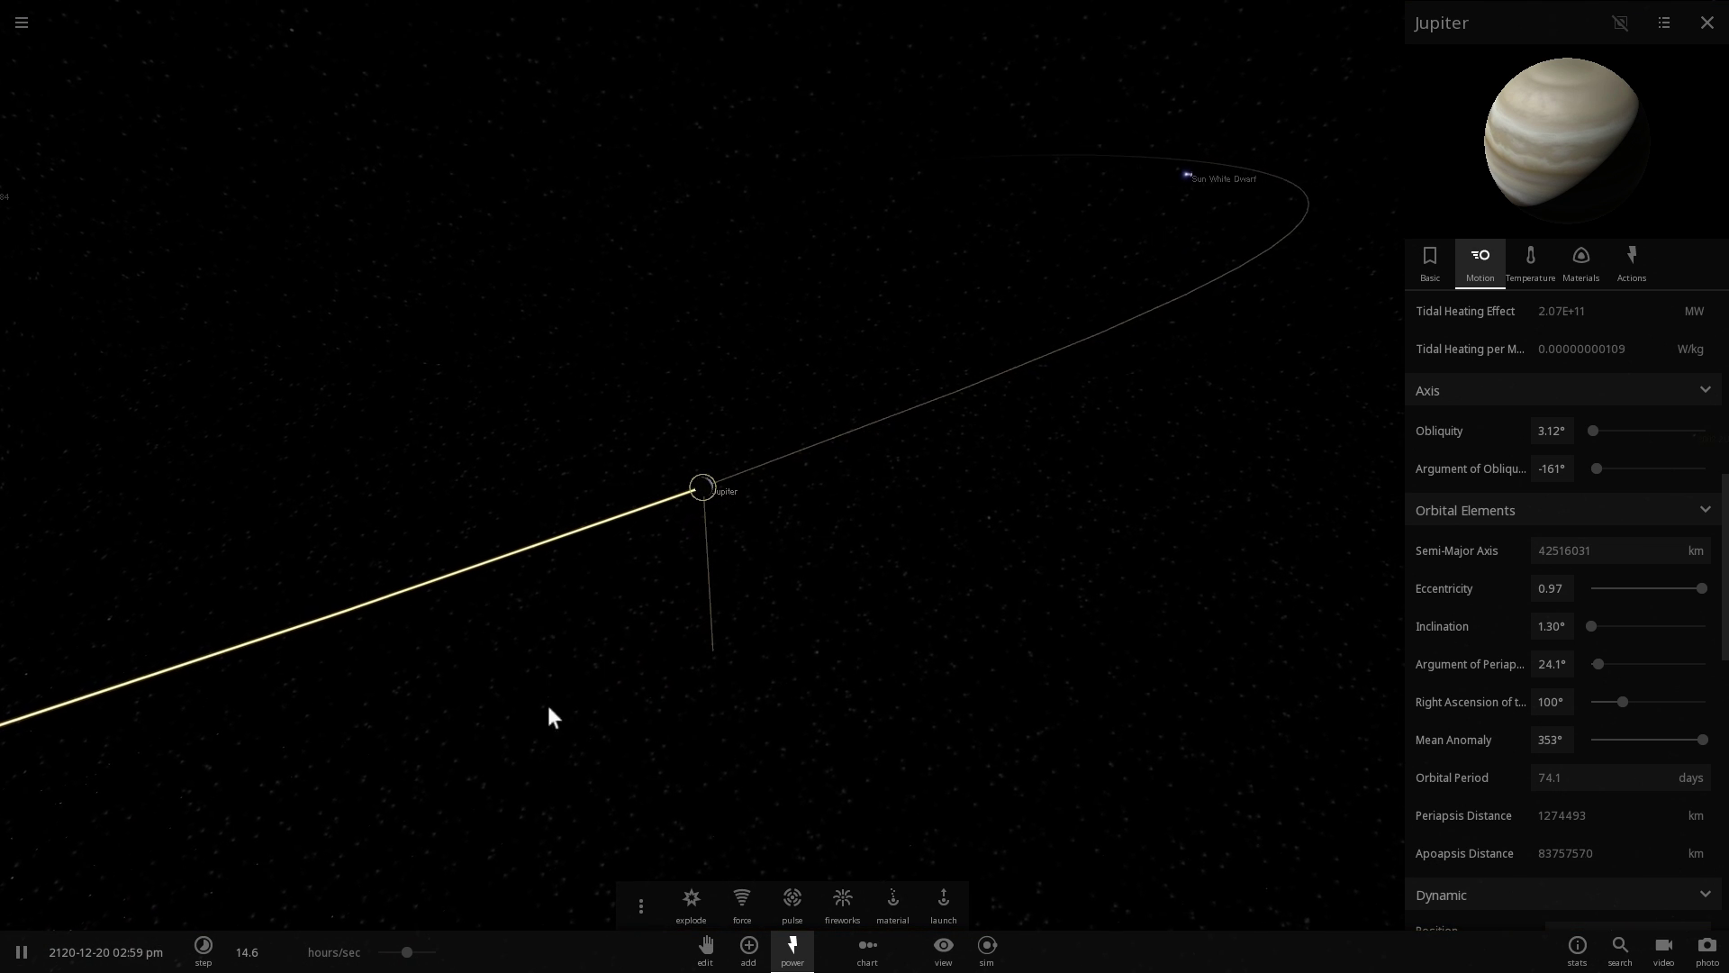
{"action": "key", "text": "space"}
{"action": "left_click_drag", "start_coordinate": [406, 954], "coordinate": [390, 954]}
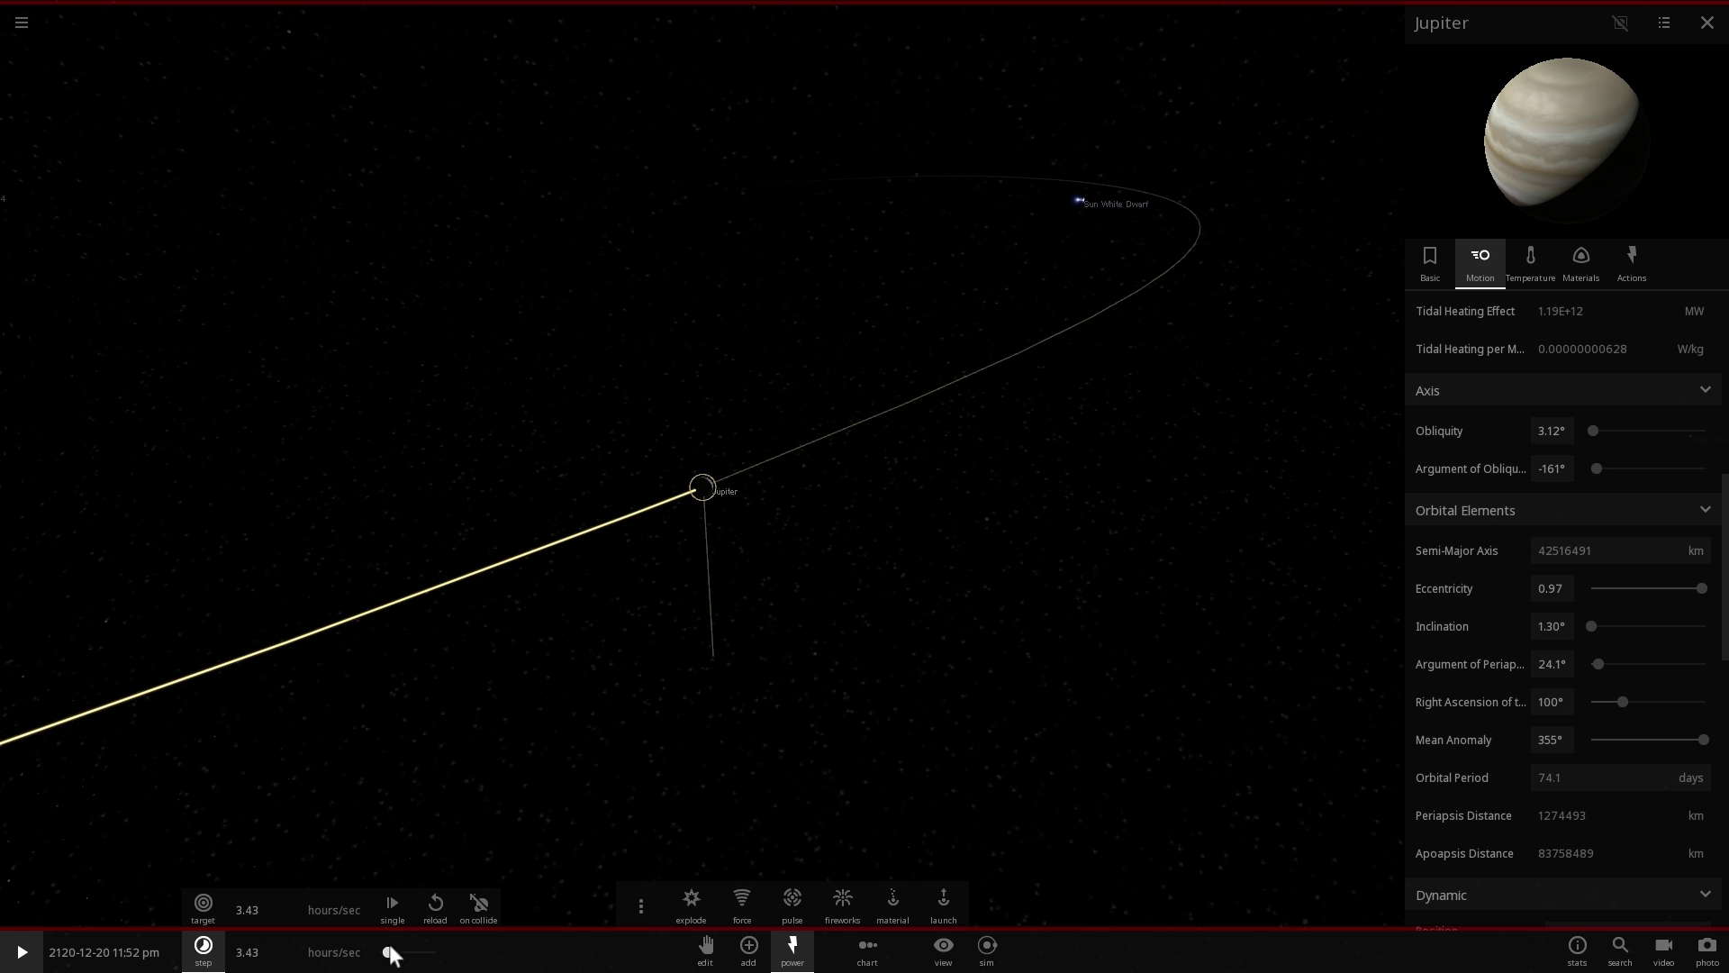
Step: Slow the simulation to about 1.91 hours per second and examine Jupiter up close as it runs
{"action": "key", "text": "space"}
{"action": "right_click_drag", "start_coordinate": [614, 664], "coordinate": [716, 539]}
{"action": "scroll", "coordinate": [648, 595], "scroll_direction": "up", "scroll_amount": 5}
{"action": "key", "text": "space"}
{"action": "left_click_drag", "start_coordinate": [407, 953], "coordinate": [400, 955]}
{"action": "right_click_drag", "start_coordinate": [612, 739], "coordinate": [835, 597]}
{"action": "key", "text": "space"}
{"action": "right_click_drag", "start_coordinate": [710, 545], "coordinate": [909, 565]}
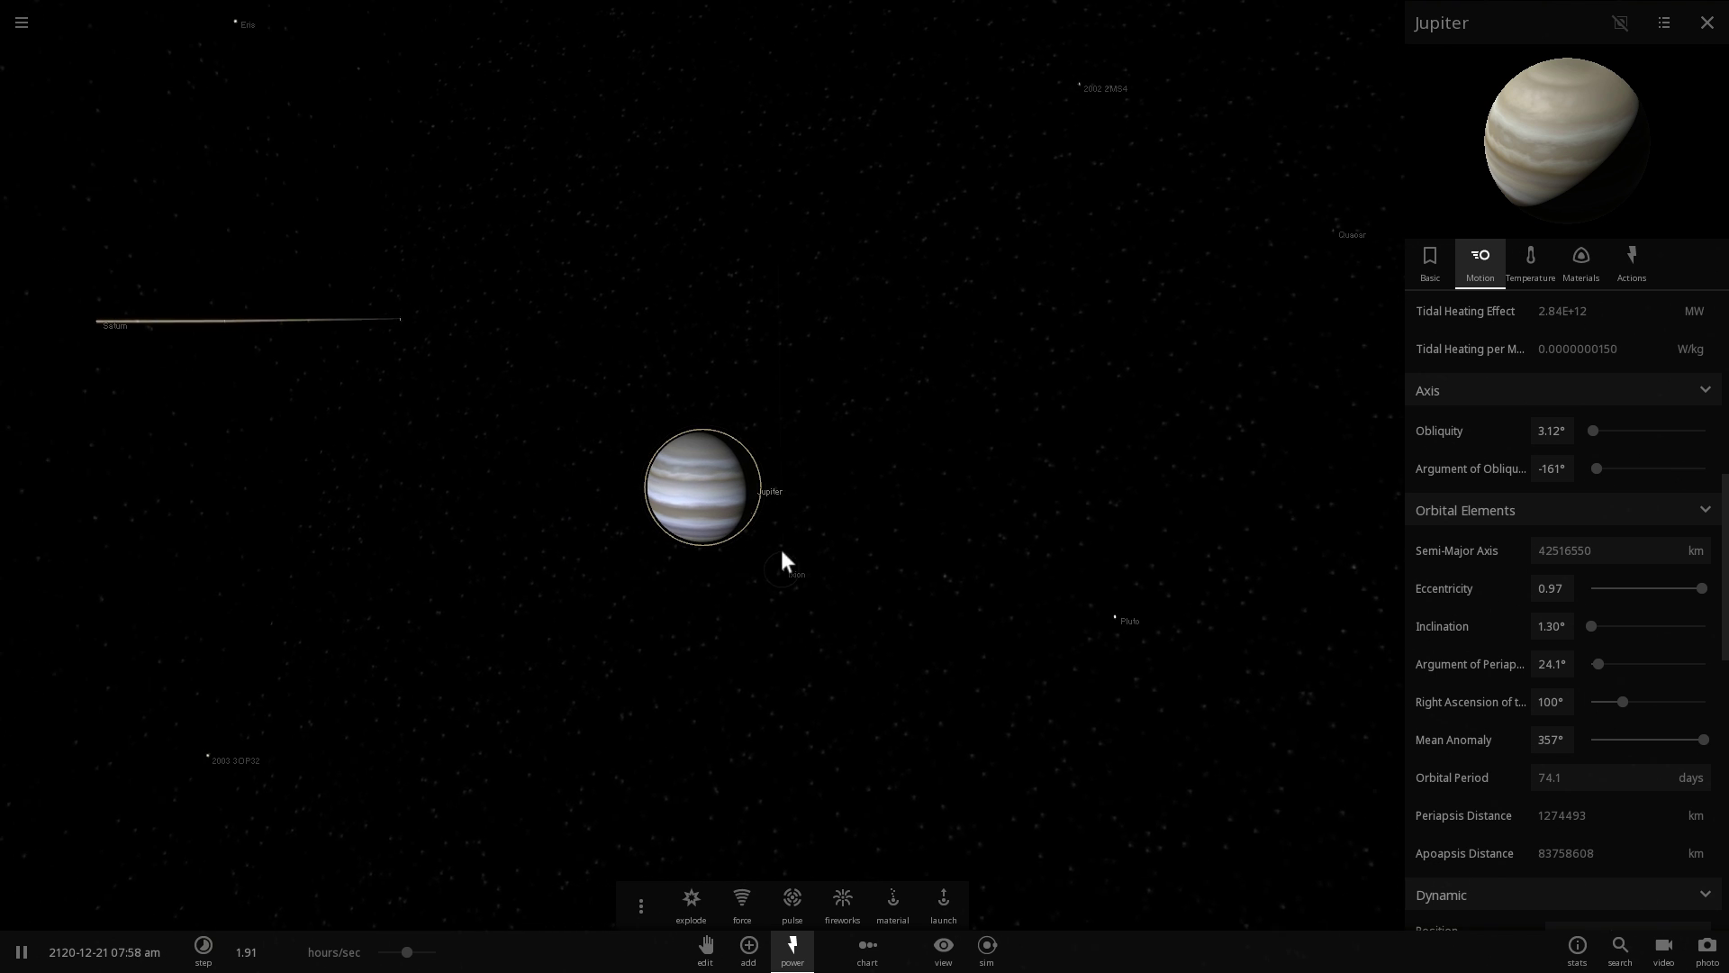
Step: Examine Jupiter from several angles as it nears the white dwarf, pausing and resuming the simulation
{"action": "scroll", "coordinate": [791, 540], "scroll_direction": "up", "scroll_amount": 3}
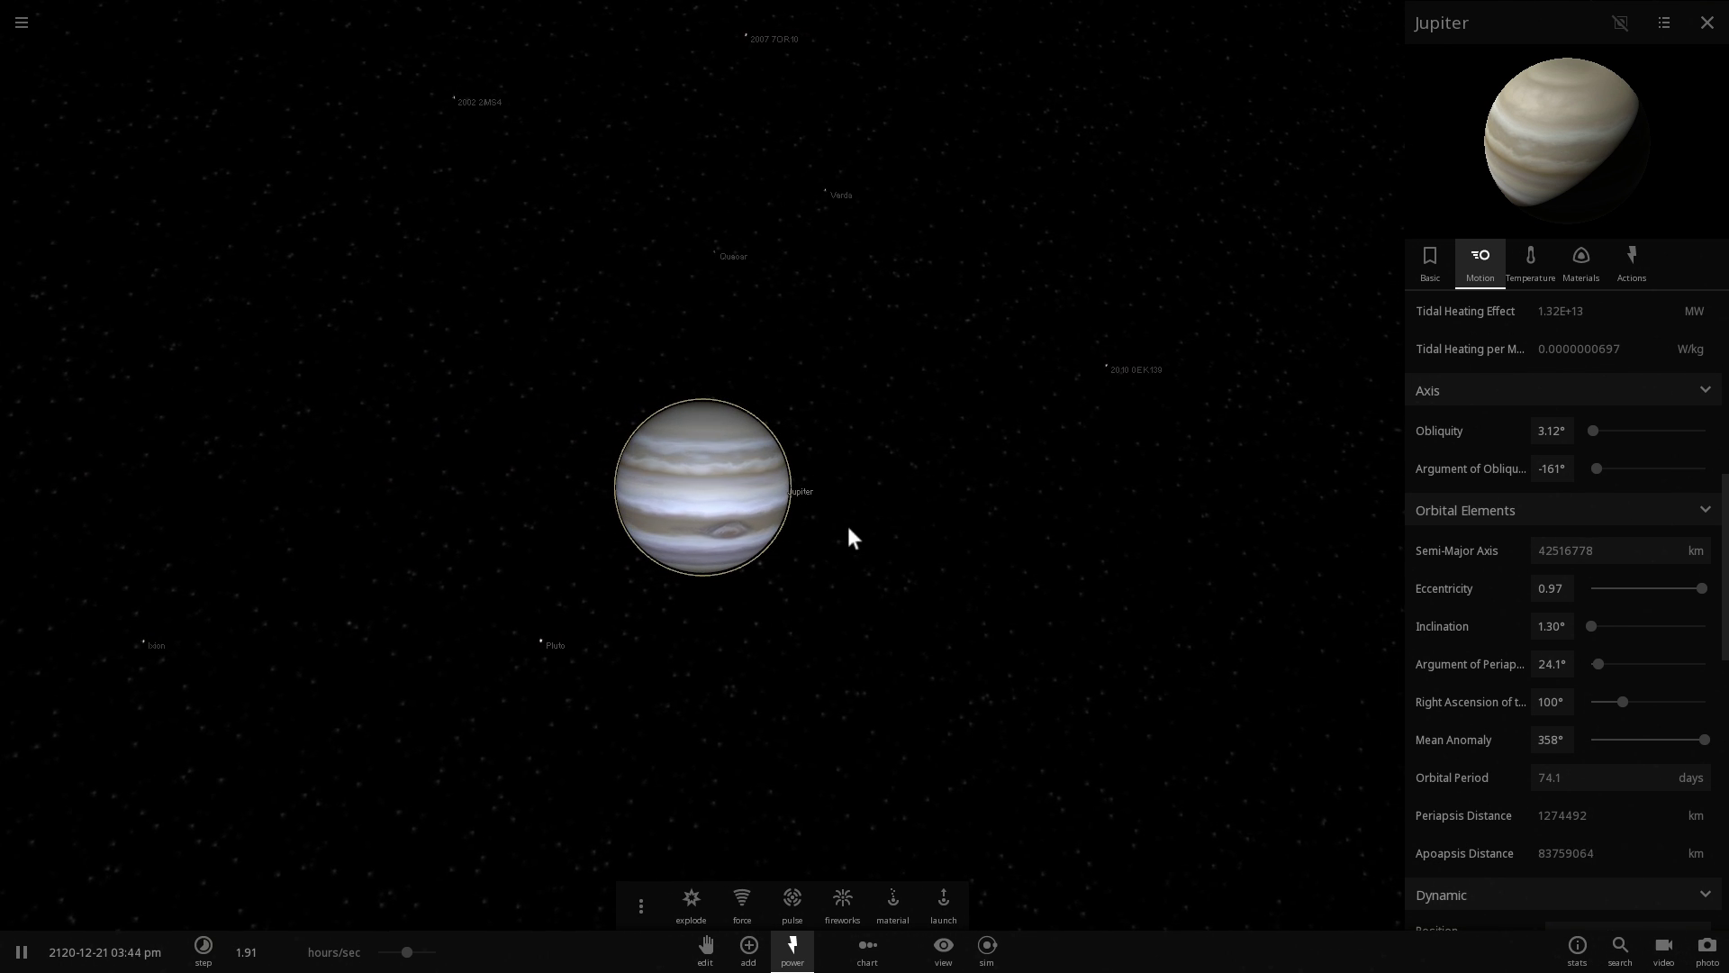
{"action": "right_click_drag", "start_coordinate": [849, 528], "coordinate": [1033, 522]}
{"action": "key", "text": "space"}
{"action": "left_click_drag", "start_coordinate": [1033, 525], "coordinate": [714, 540]}
{"action": "key", "text": "space"}
{"action": "key", "text": "space"}
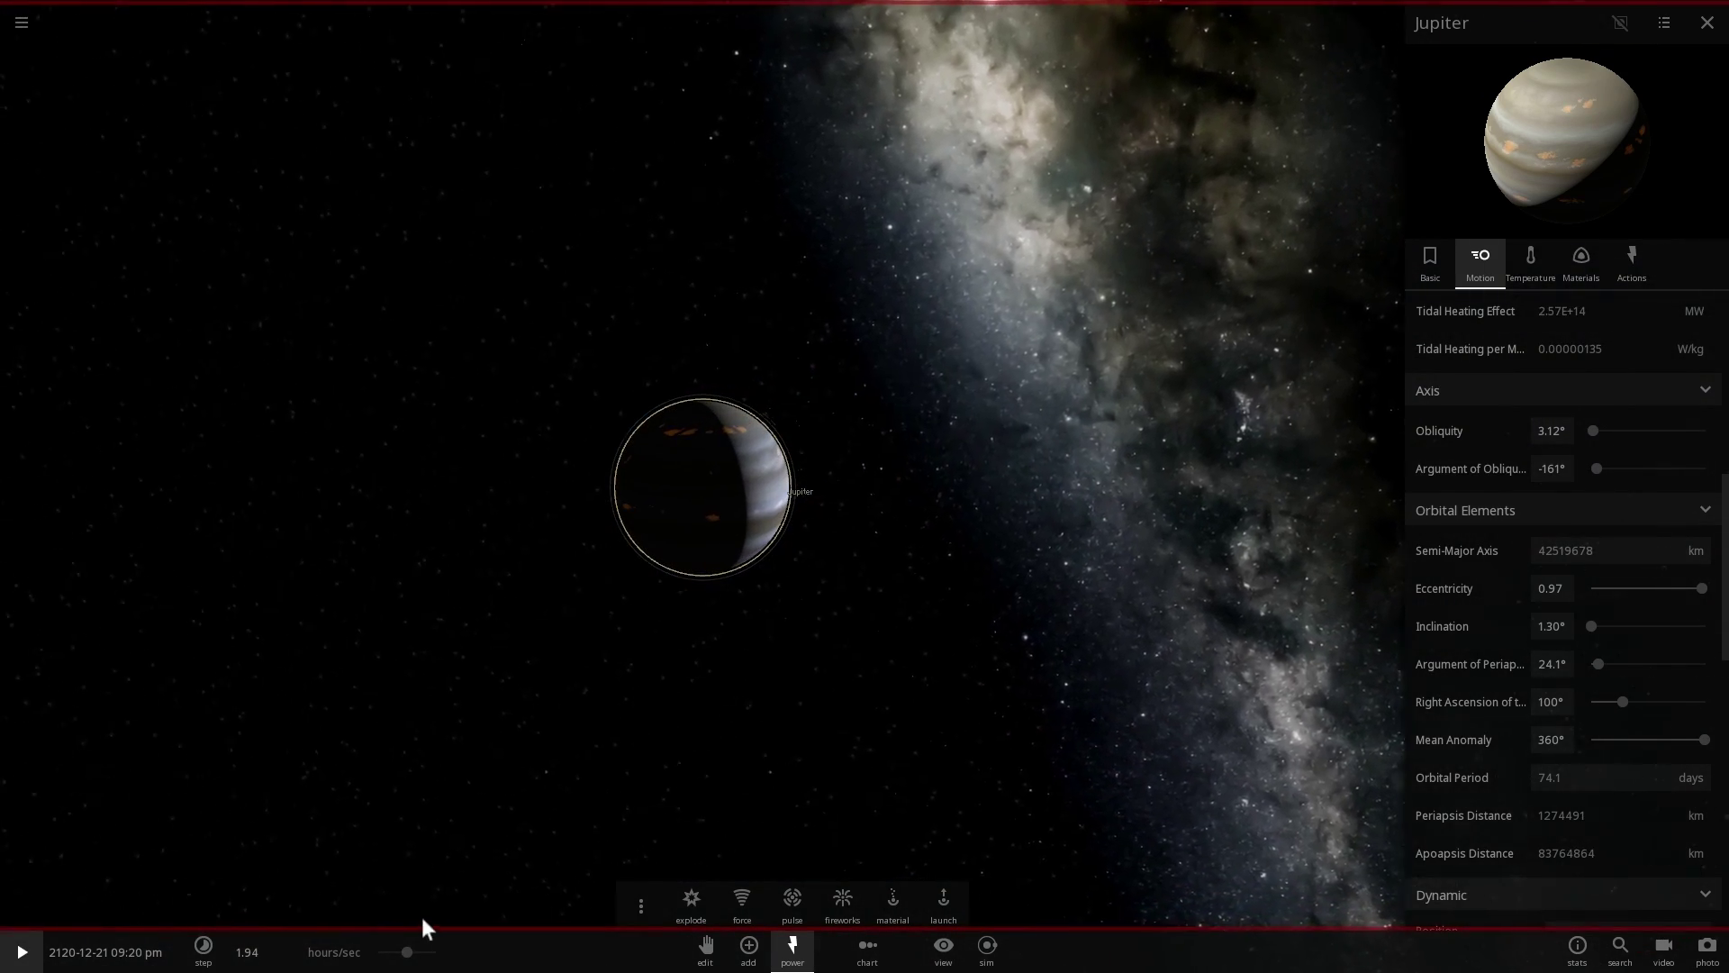
{"action": "key", "text": "space"}
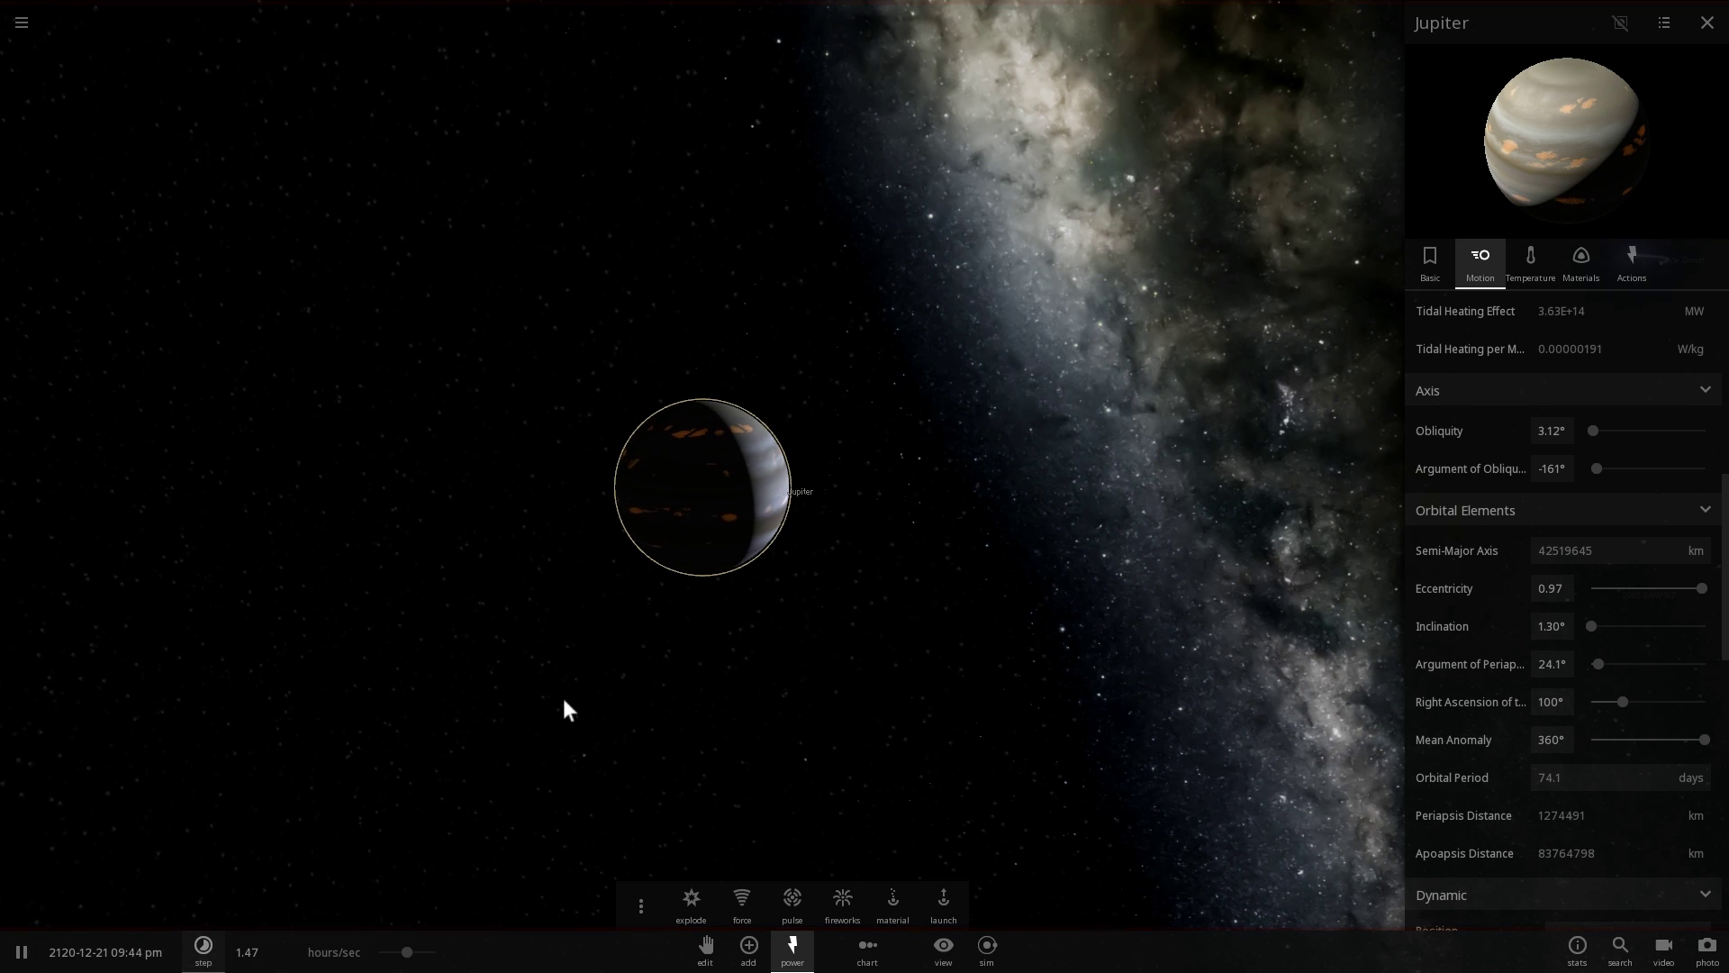
Step: Follow the heated Jupiter past the white dwarf, viewing it both up close and from farther out along its orbit
{"action": "left_click", "coordinate": [564, 699]}
{"action": "left_click_drag", "start_coordinate": [778, 575], "coordinate": [846, 500]}
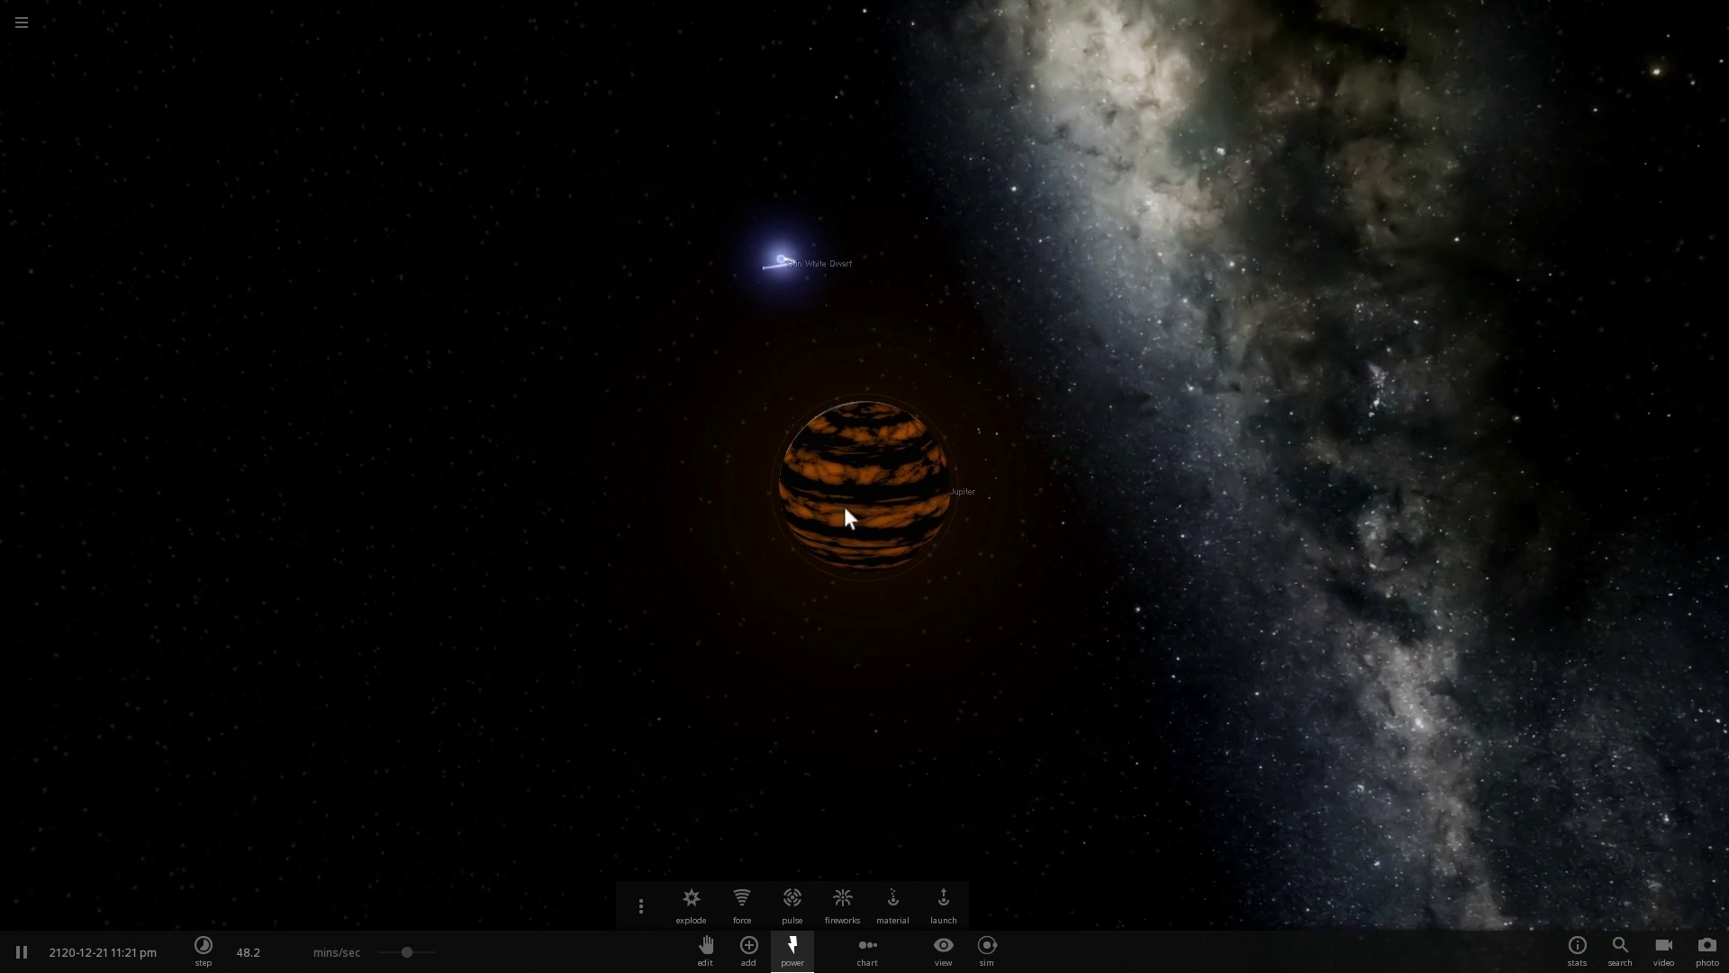
{"action": "left_click", "coordinate": [851, 510]}
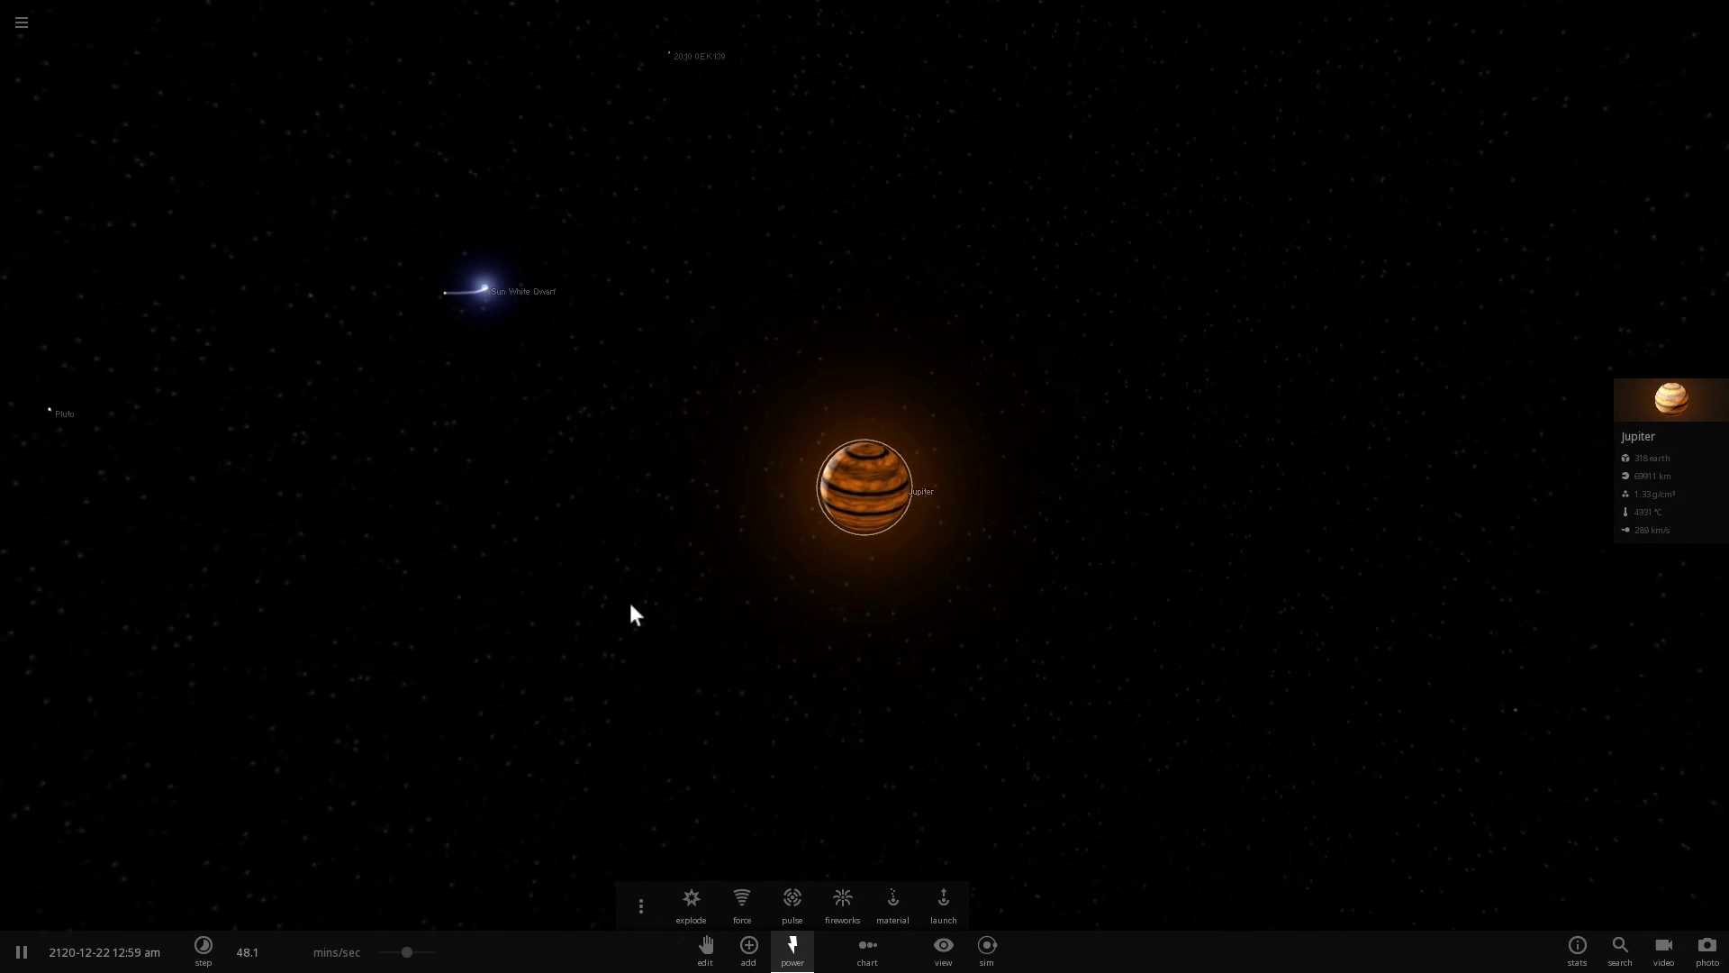
{"action": "scroll", "coordinate": [630, 603], "scroll_direction": "down", "scroll_amount": 5}
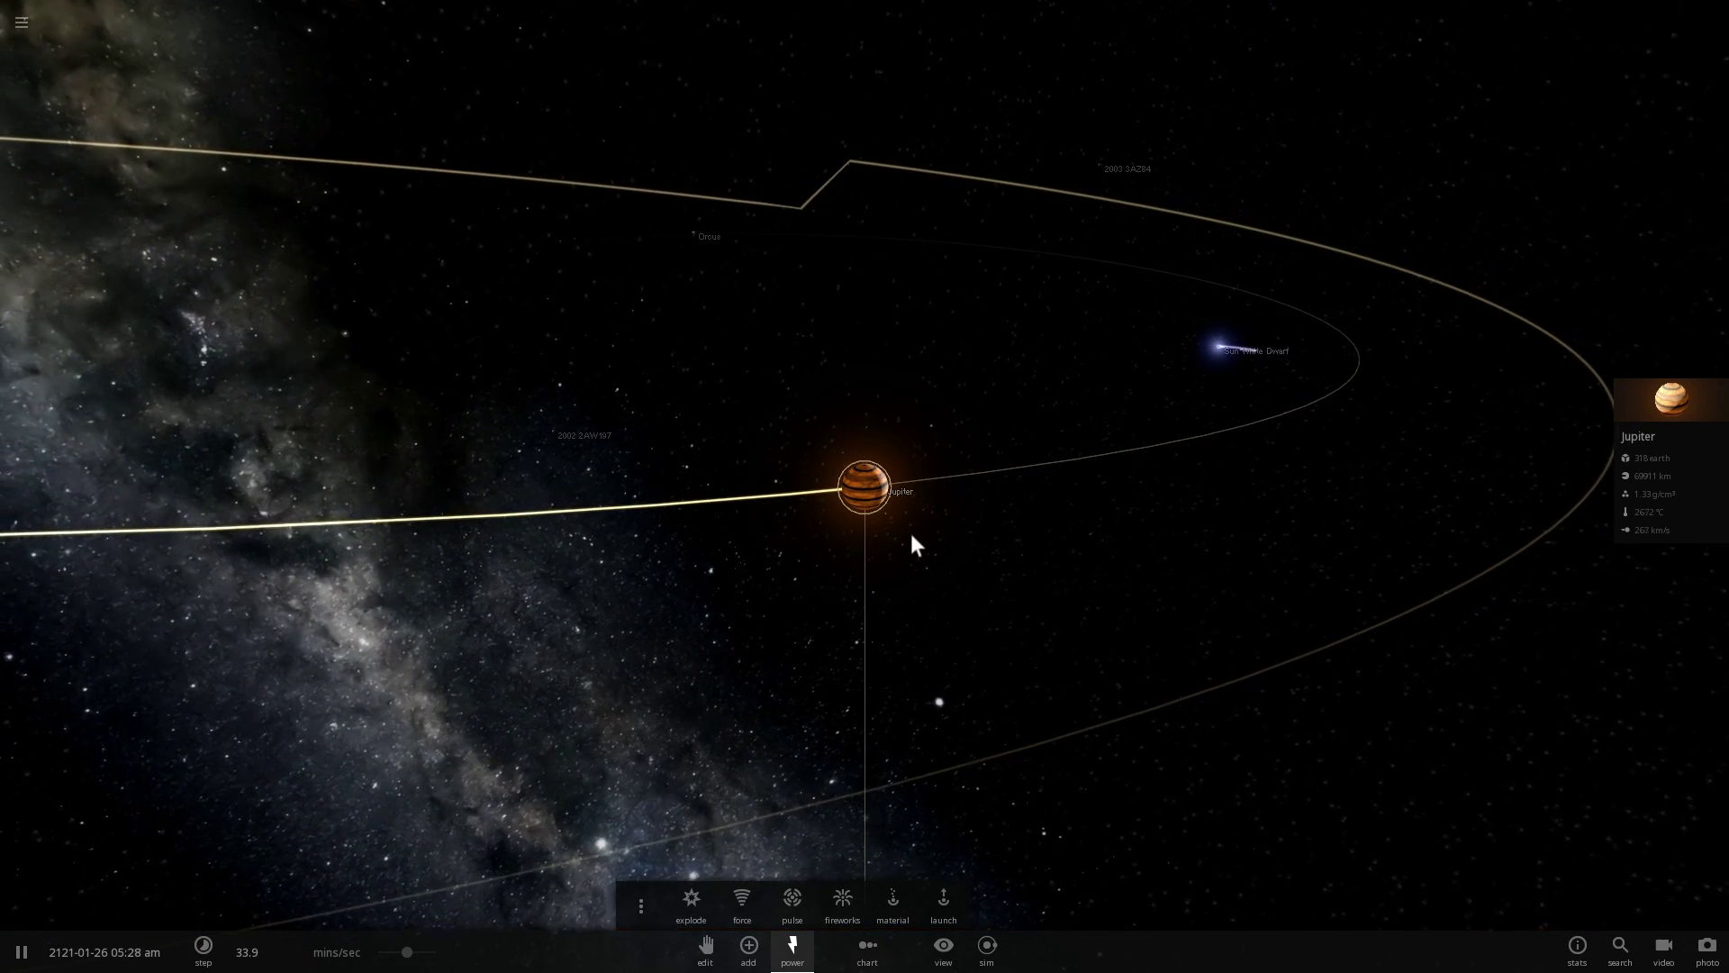
{"action": "scroll", "coordinate": [899, 542], "scroll_direction": "up", "scroll_amount": 5}
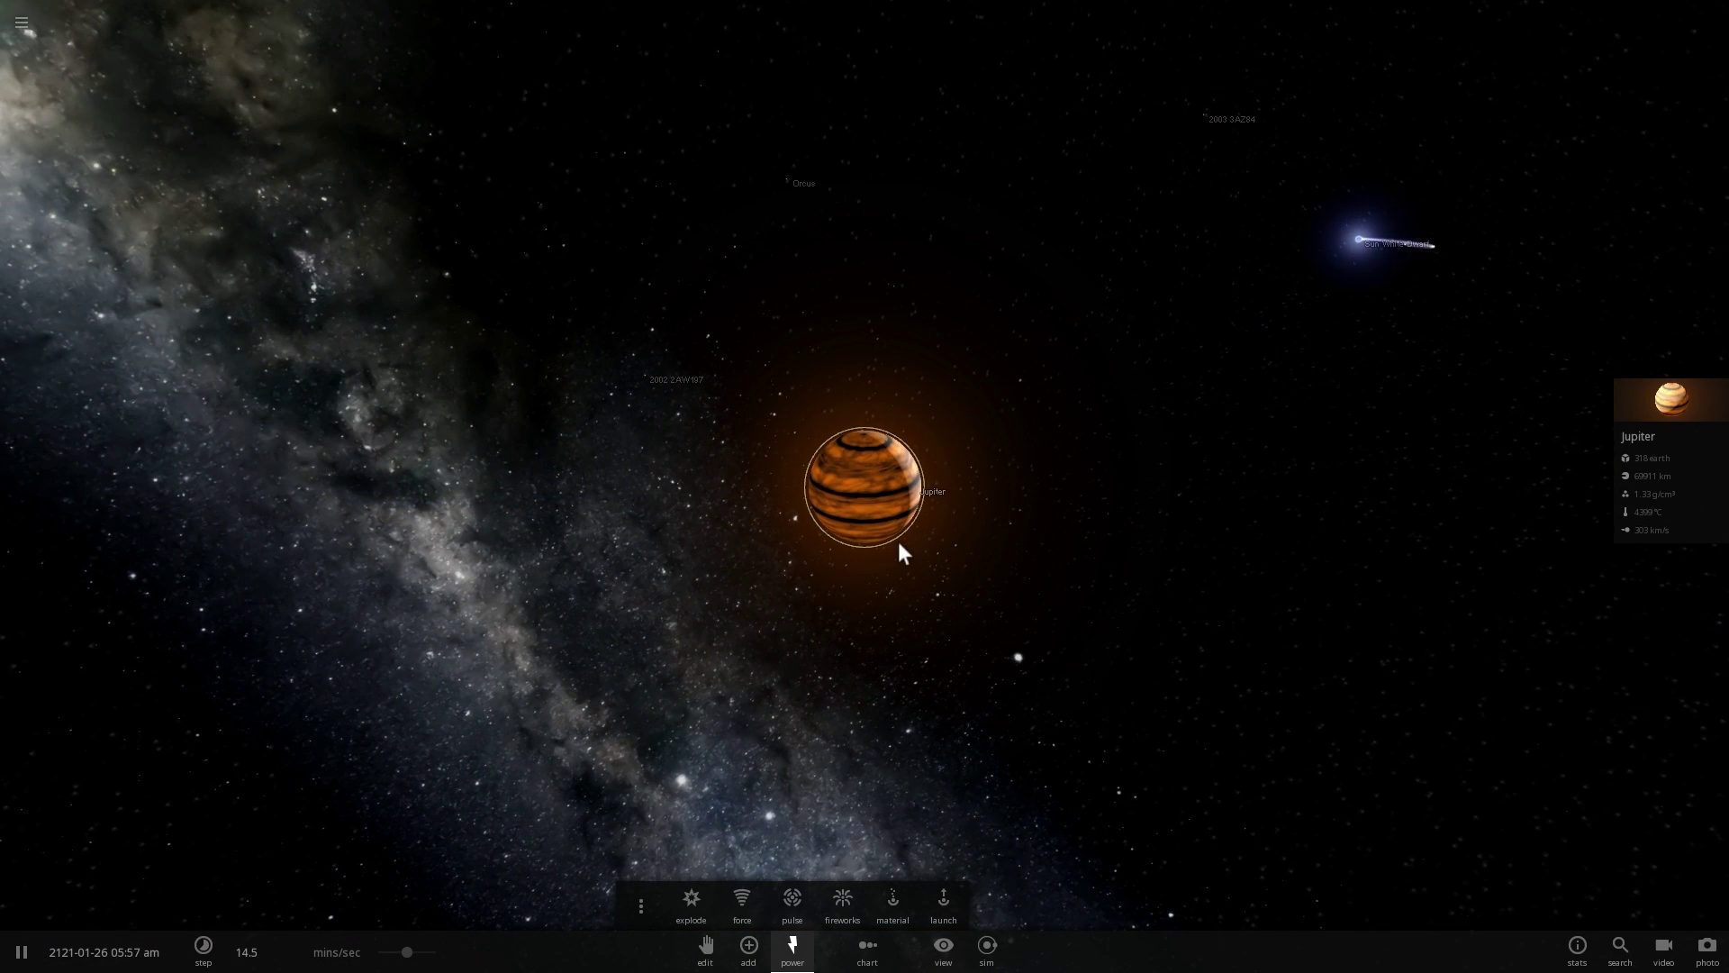
{"action": "right_click_drag", "start_coordinate": [1003, 429], "coordinate": [1029, 510]}
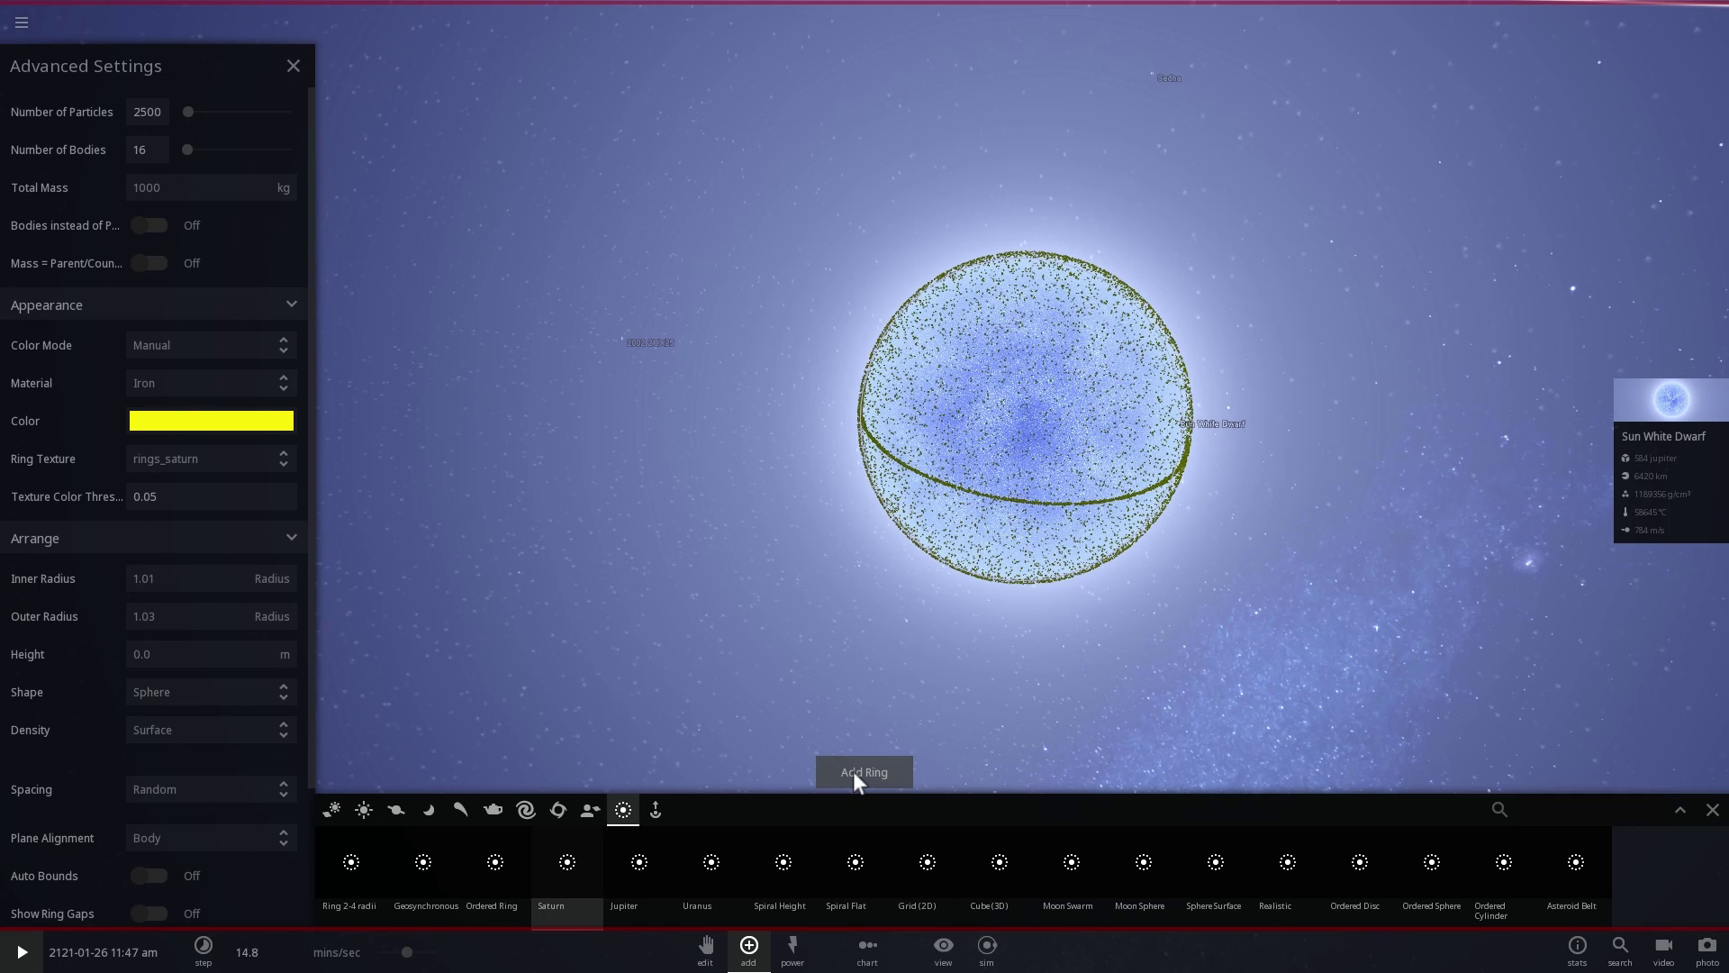
Step: Add the 2500-particle yellow iron sphere around the white dwarf twice, watch the particles move, and pause the simulation
{"action": "left_click", "coordinate": [855, 771]}
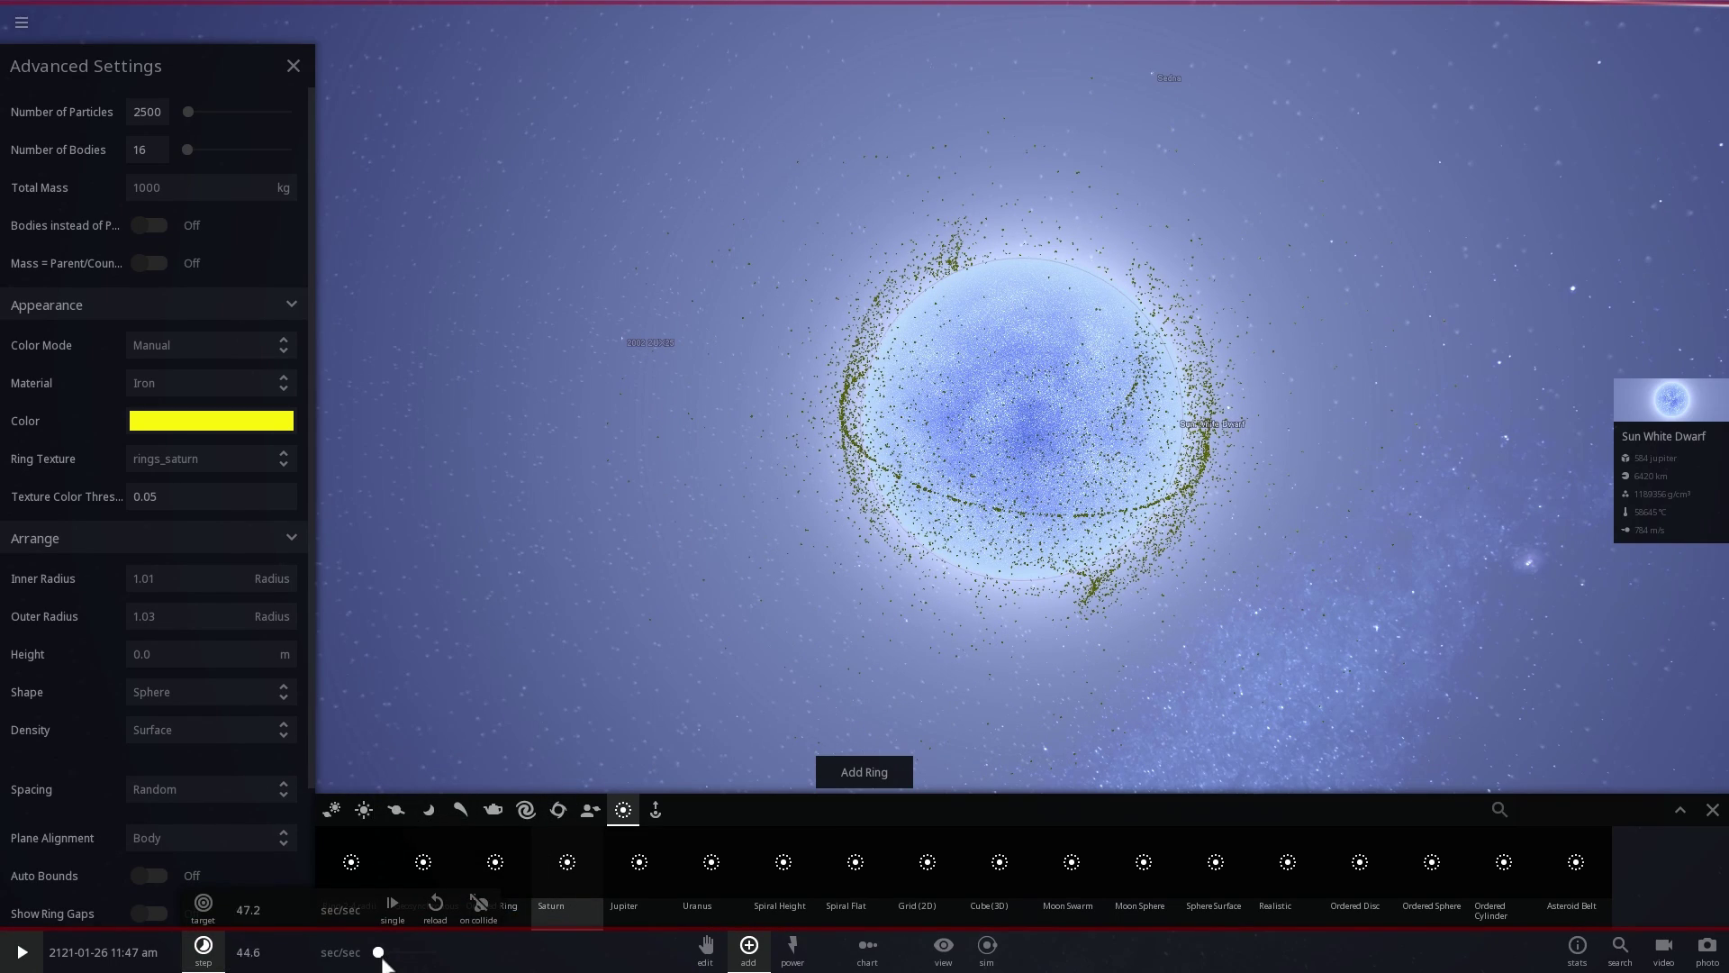
{"action": "left_click", "coordinate": [863, 764]}
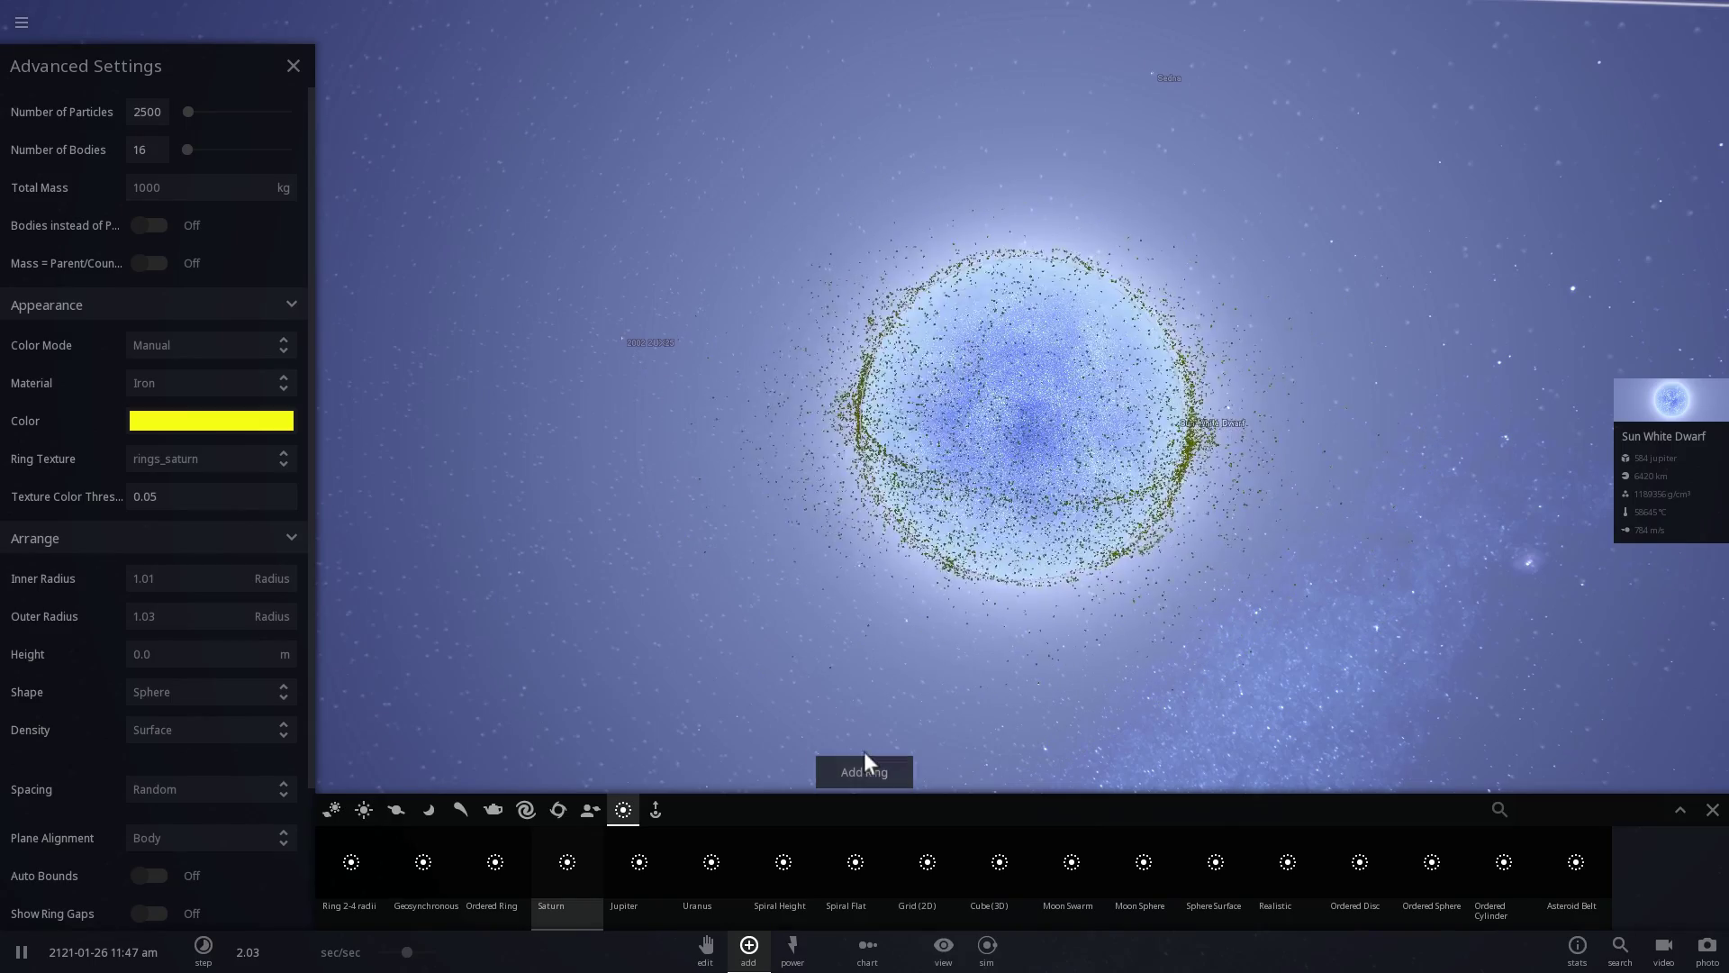
{"action": "right_click_drag", "start_coordinate": [906, 625], "coordinate": [866, 598]}
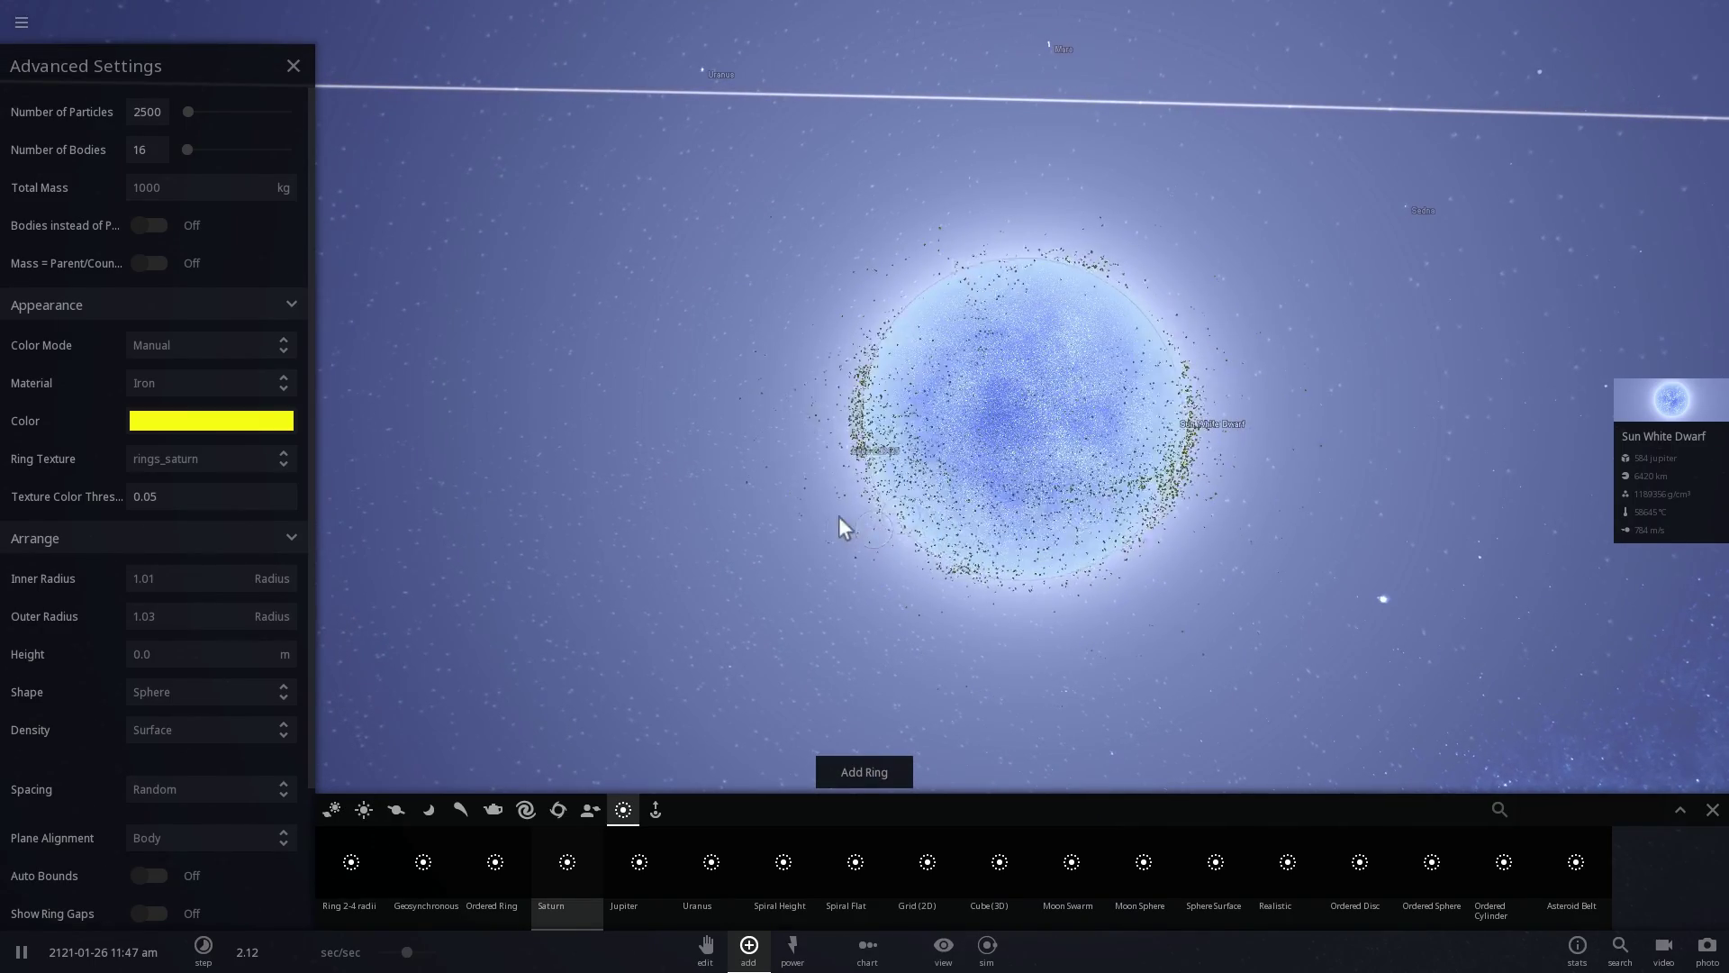
{"action": "right_click_drag", "start_coordinate": [785, 516], "coordinate": [823, 521]}
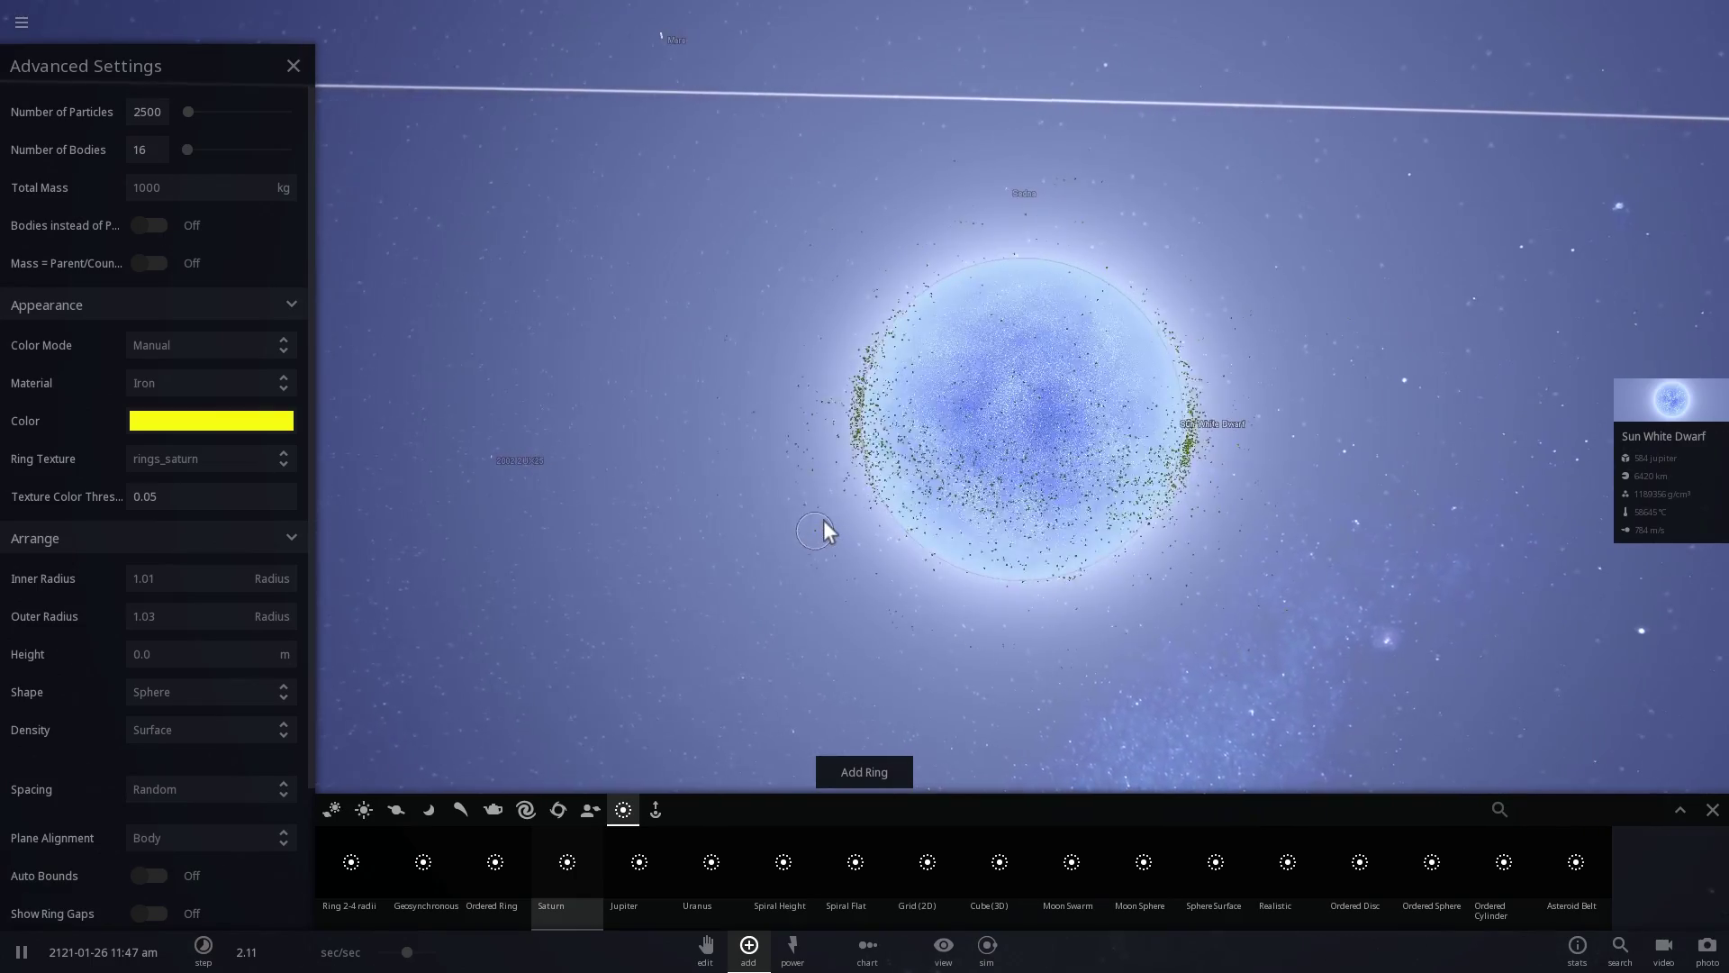
{"action": "key", "text": "space"}
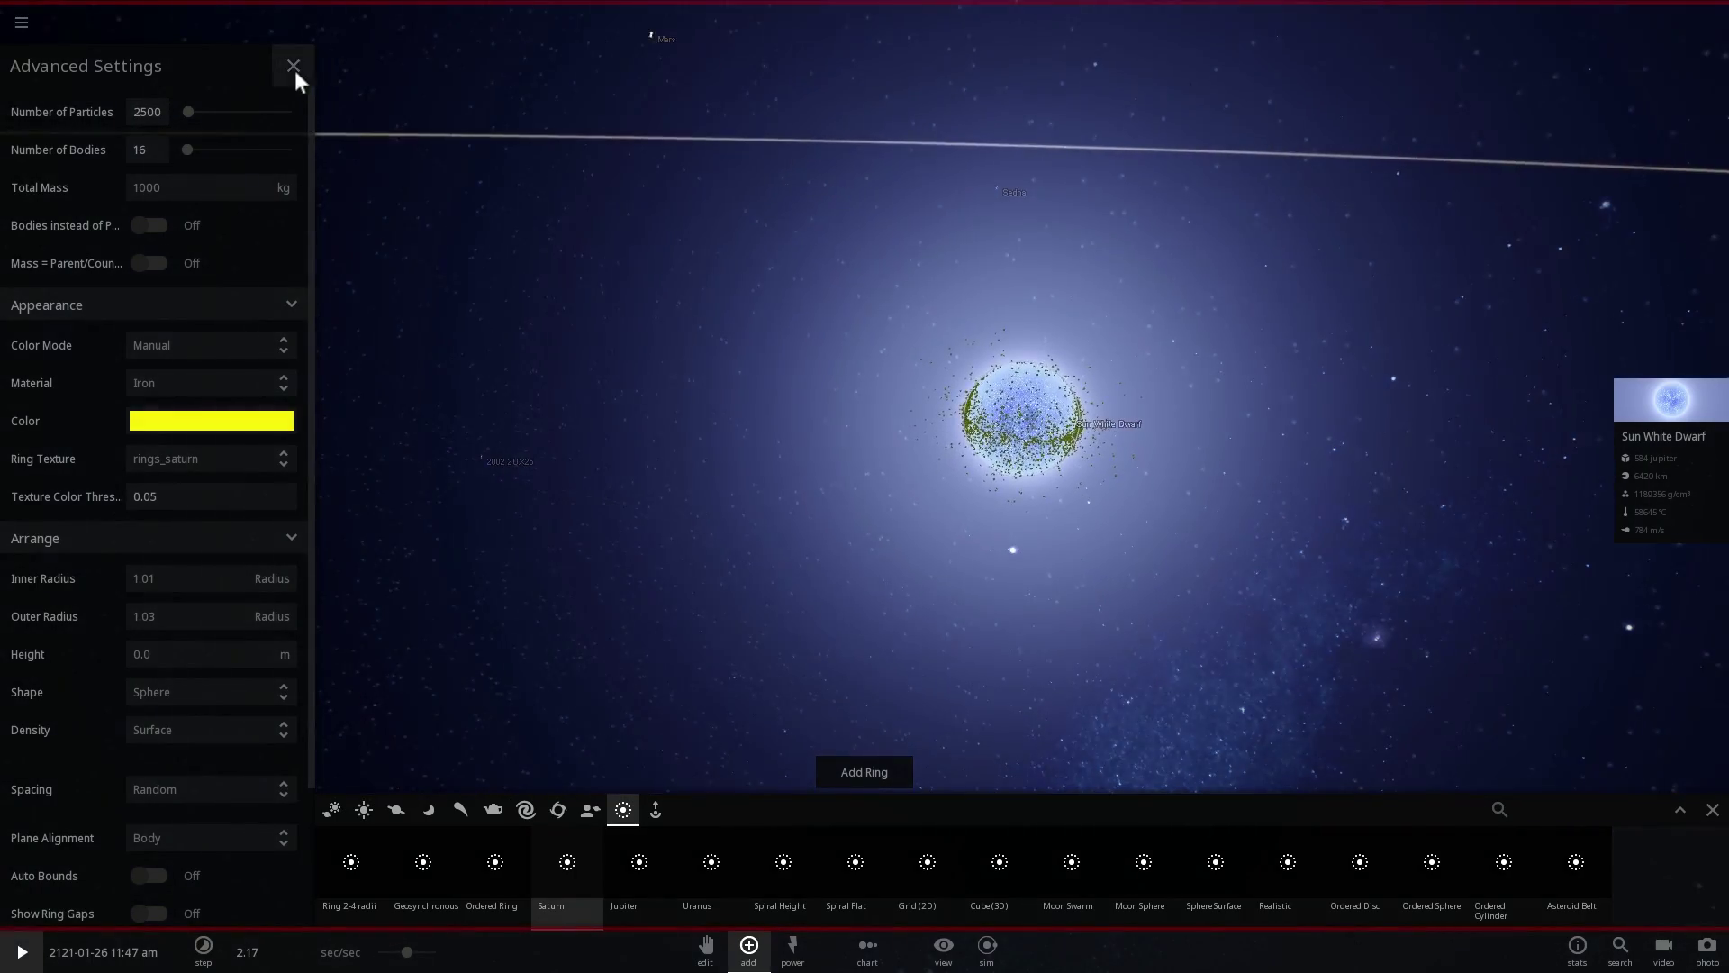
Step: Close the advanced ring settings and follow Earth up close as it approaches the particle-covered white dwarf
{"action": "left_click", "coordinate": [294, 67]}
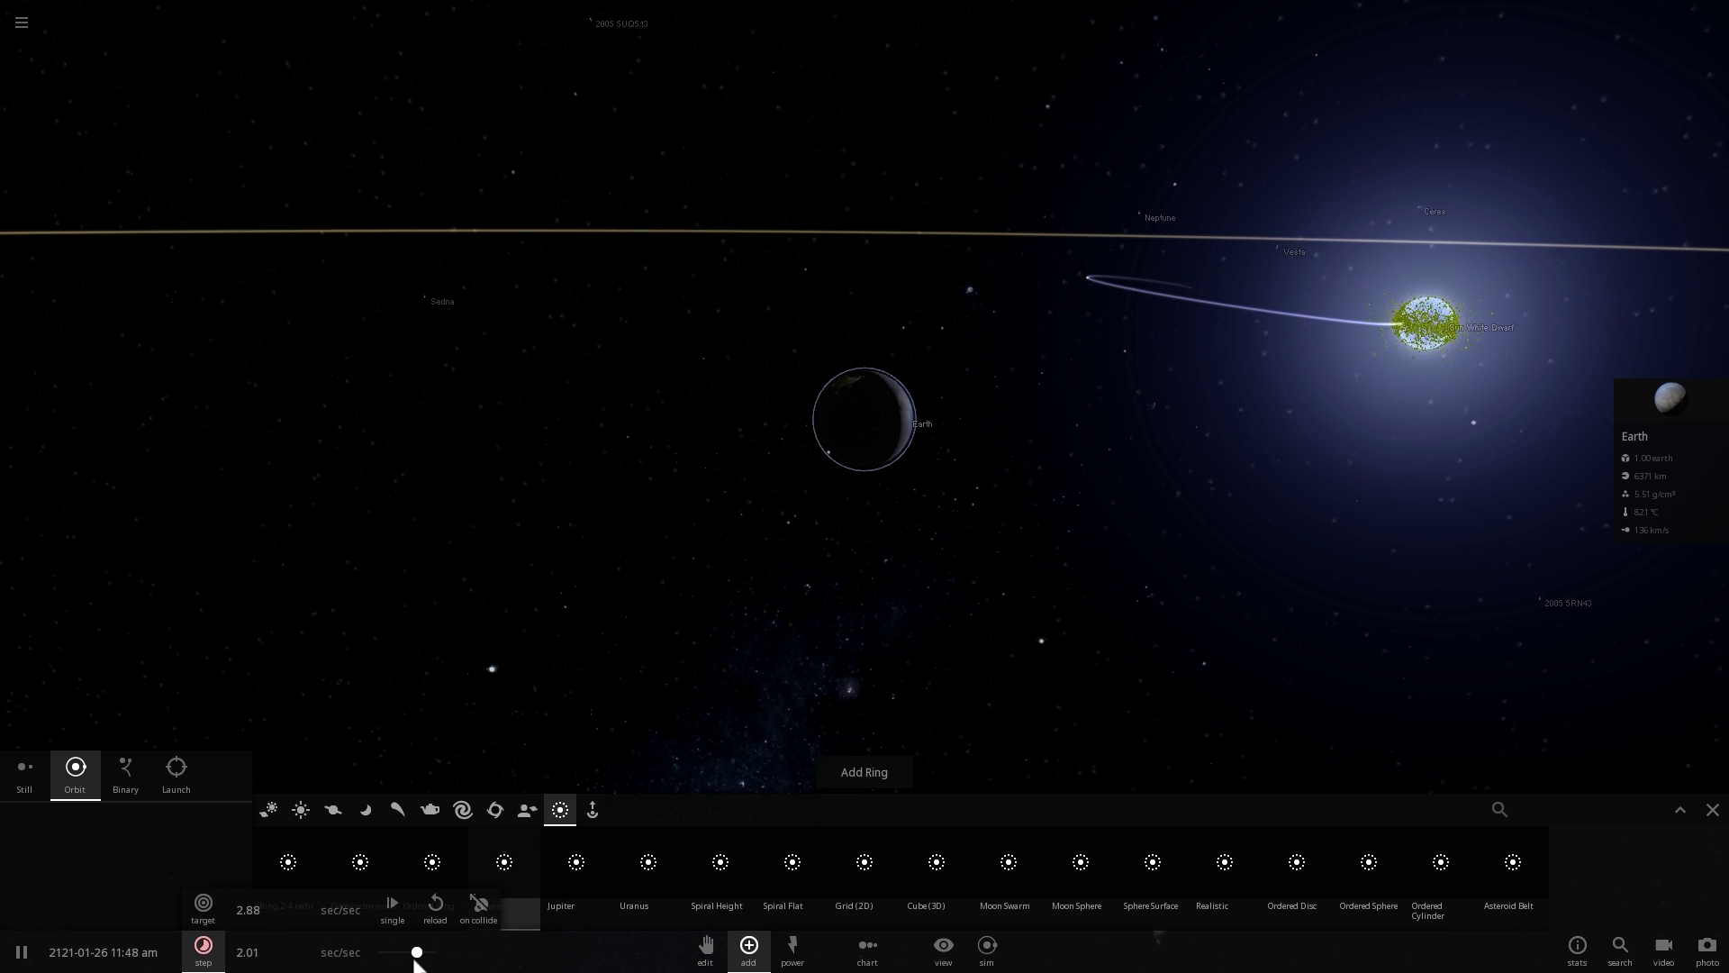
{"action": "scroll", "coordinate": [944, 414], "scroll_direction": "up", "scroll_amount": 3}
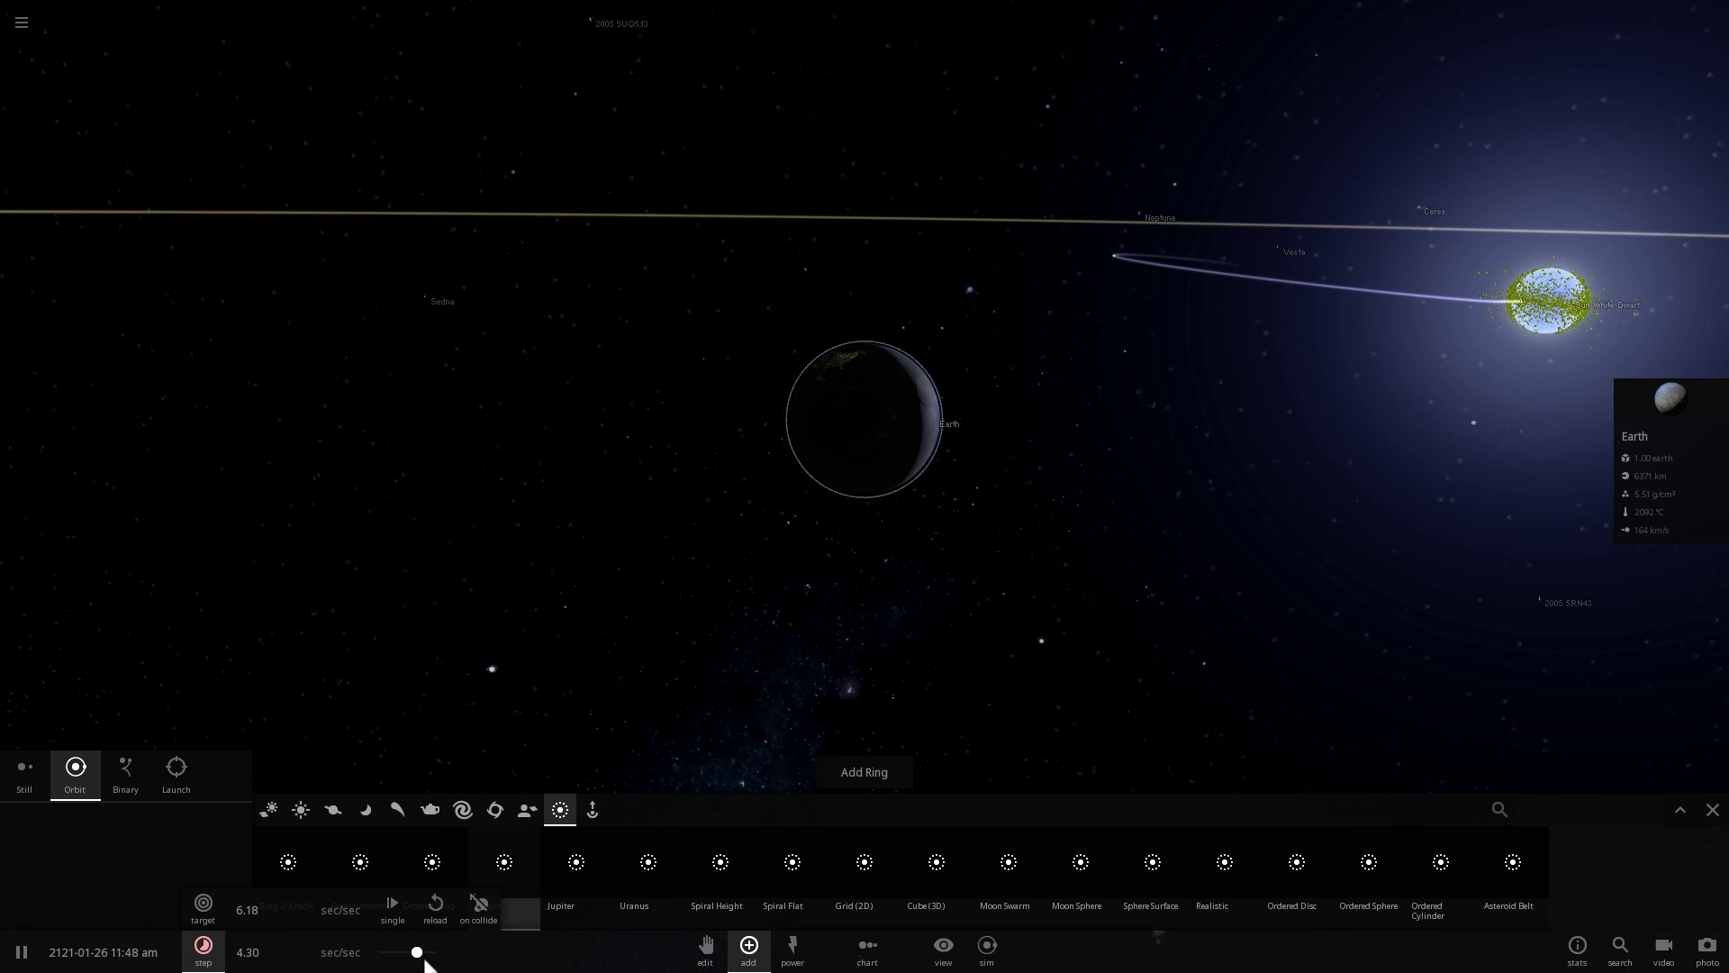
{"action": "right_click_drag", "start_coordinate": [928, 458], "coordinate": [1138, 465]}
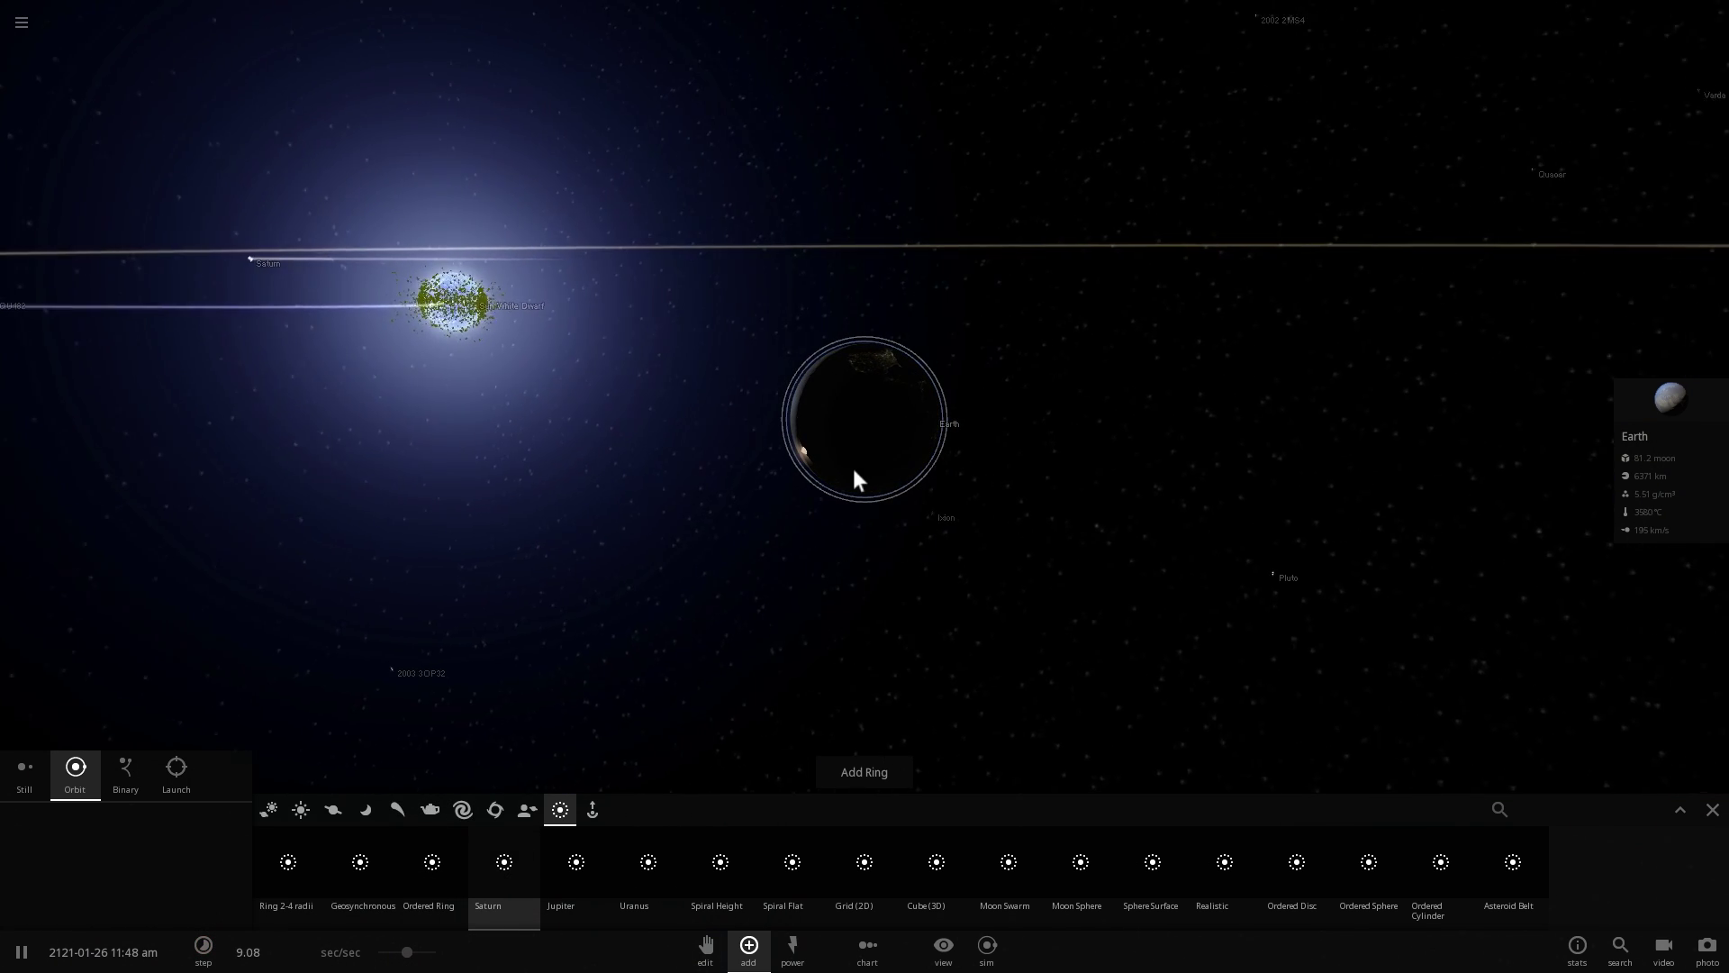
{"action": "right_click_drag", "start_coordinate": [896, 468], "coordinate": [938, 469]}
{"action": "scroll", "coordinate": [886, 462], "scroll_direction": "up", "scroll_amount": 3}
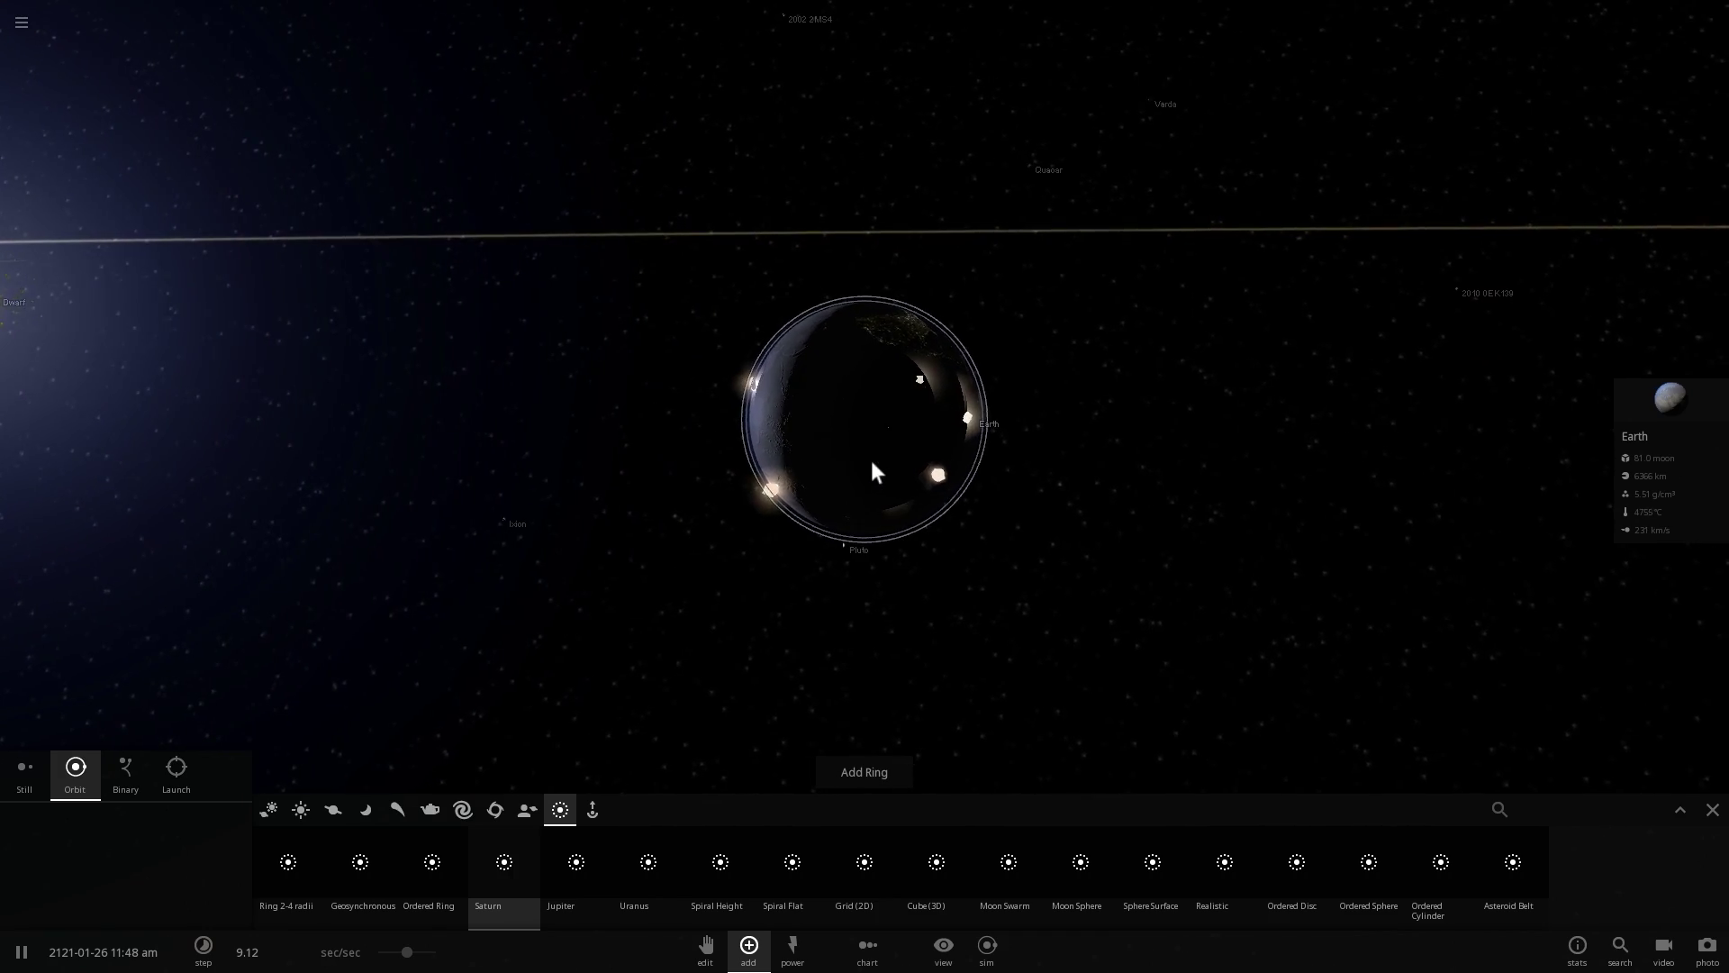
{"action": "left_click_drag", "start_coordinate": [868, 462], "coordinate": [1444, 451]}
{"action": "left_click_drag", "start_coordinate": [1218, 455], "coordinate": [1034, 568]}
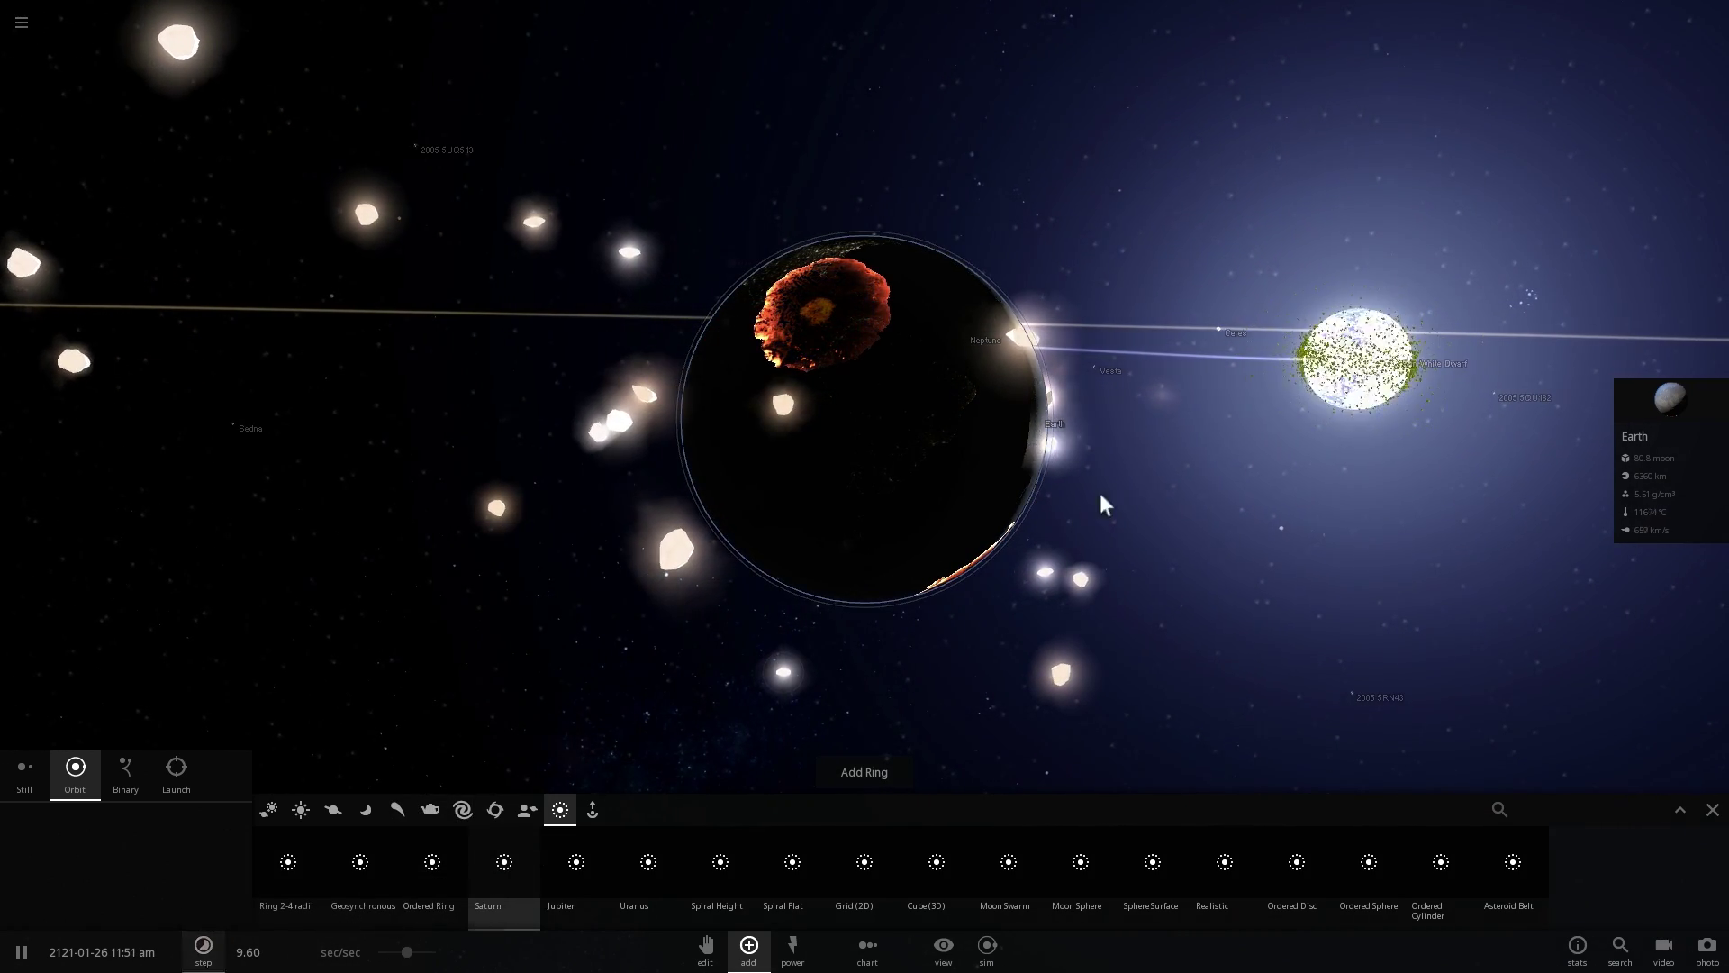
Step: Examine the impacts and glowing fragments around Earth beside the white dwarf, and open Earth's properties
{"action": "right_click_drag", "start_coordinate": [1133, 467], "coordinate": [1132, 509]}
{"action": "scroll", "coordinate": [1117, 497], "scroll_direction": "down", "scroll_amount": 3}
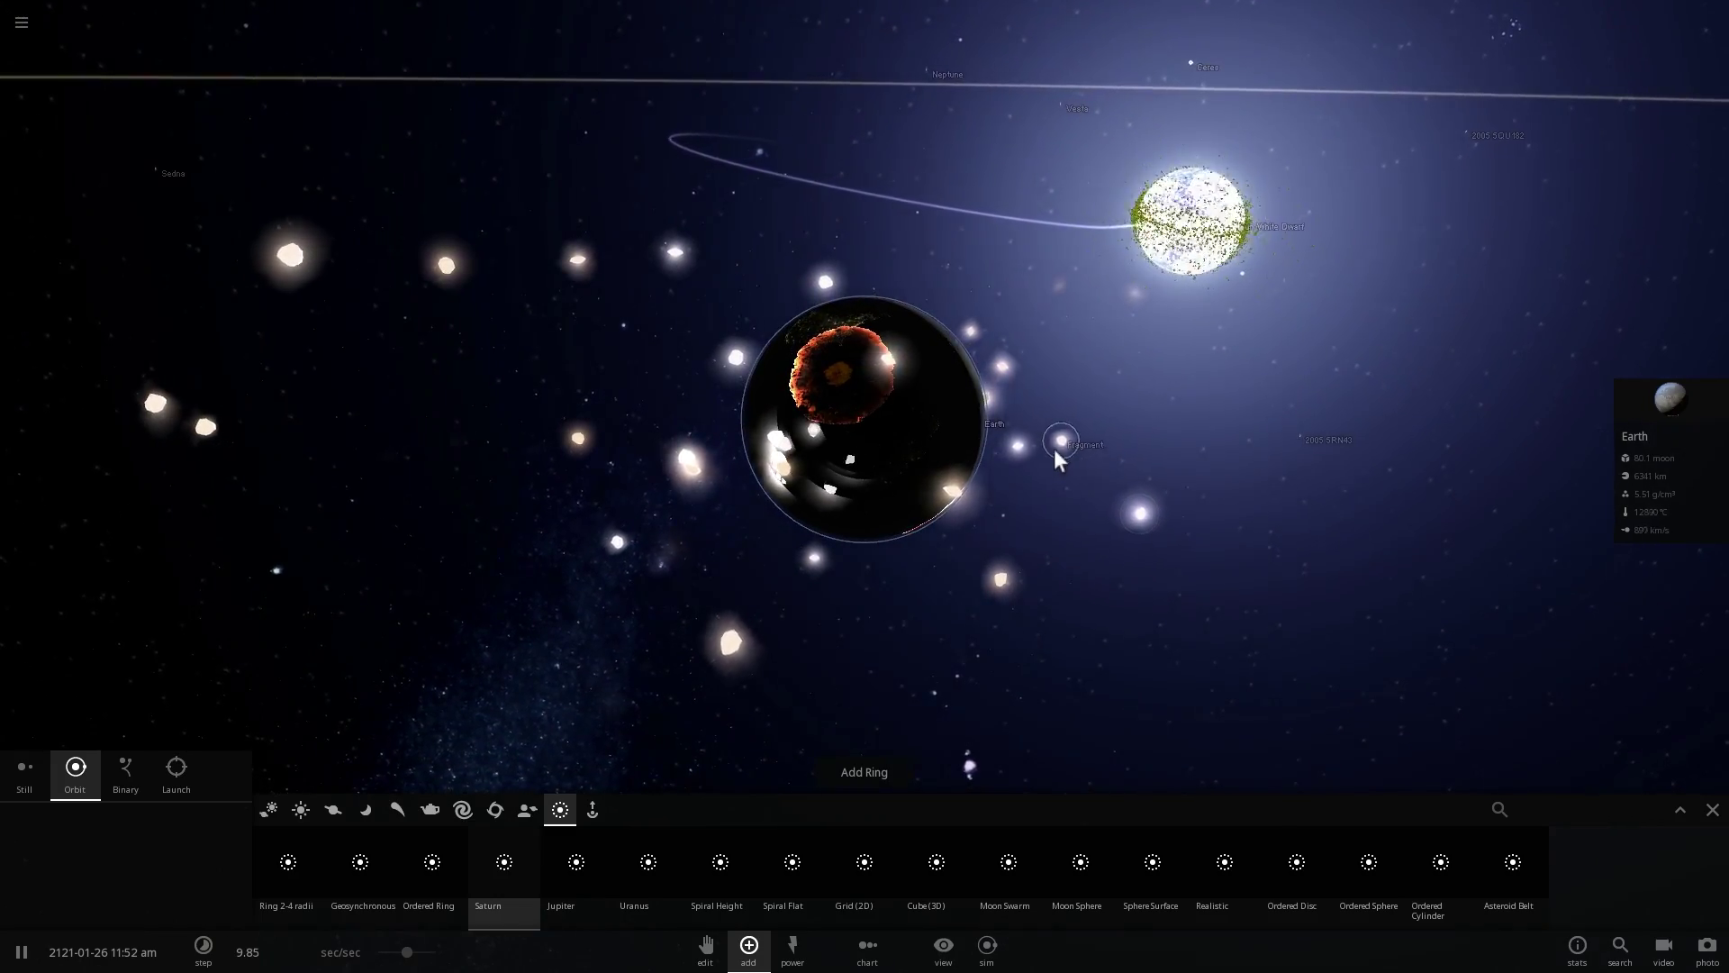
{"action": "scroll", "coordinate": [1025, 460], "scroll_direction": "up", "scroll_amount": 3}
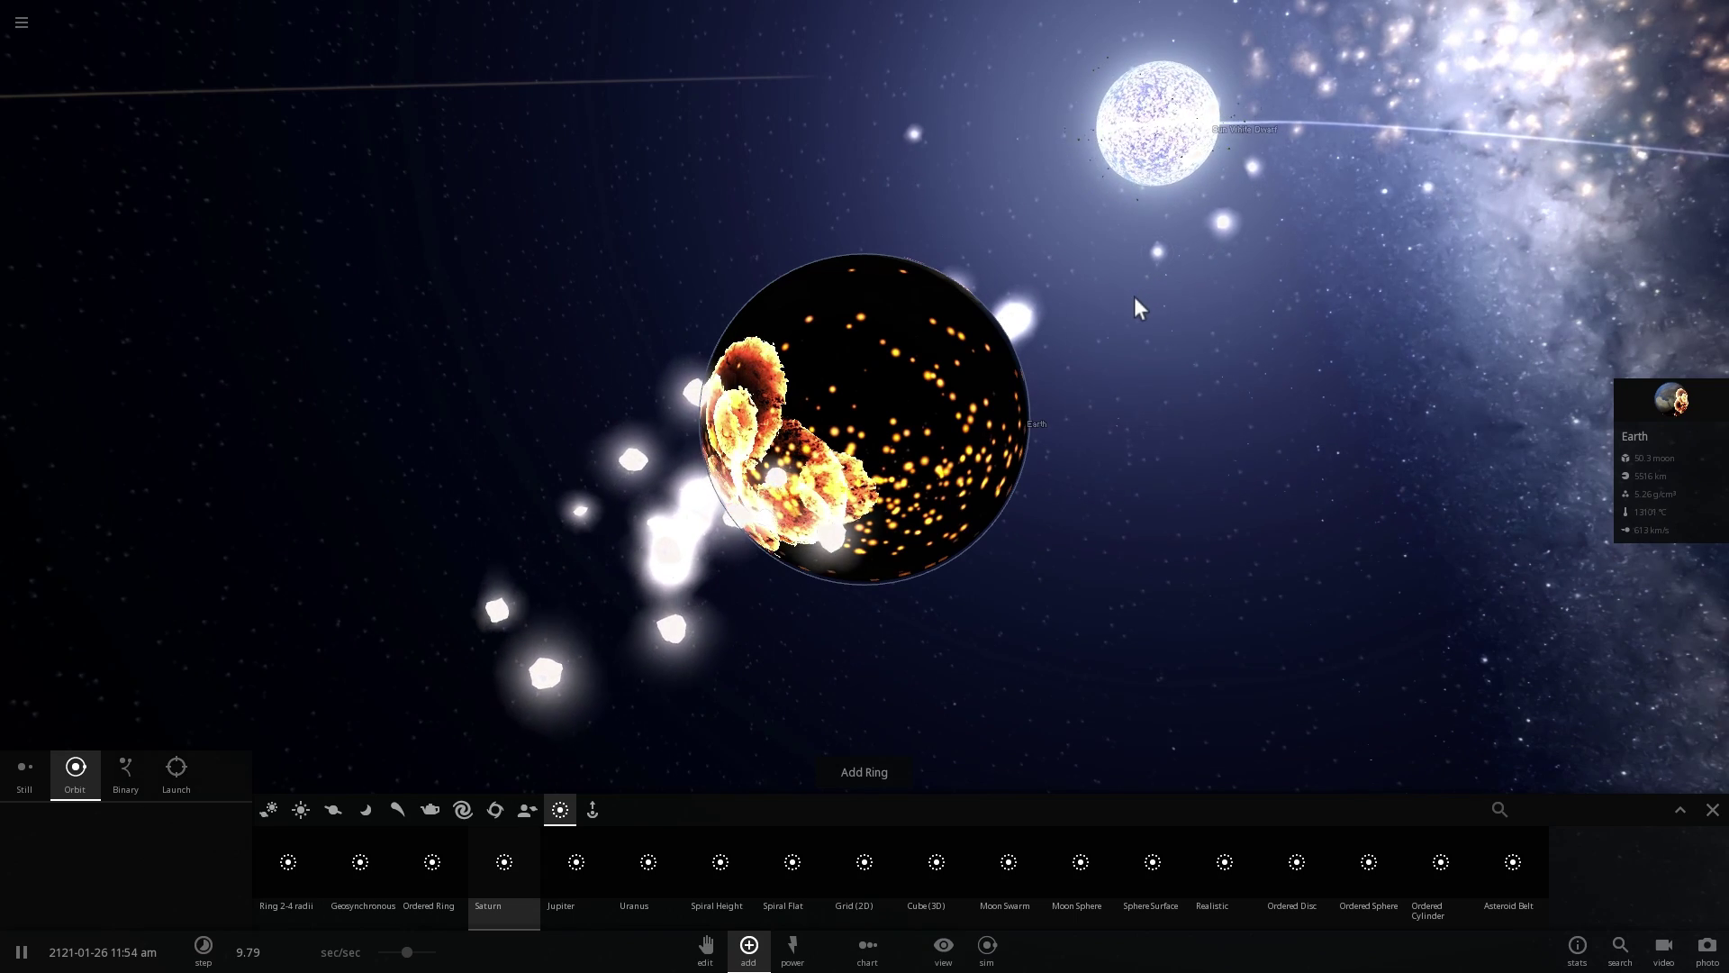
{"action": "scroll", "coordinate": [1103, 352], "scroll_direction": "down", "scroll_amount": 3}
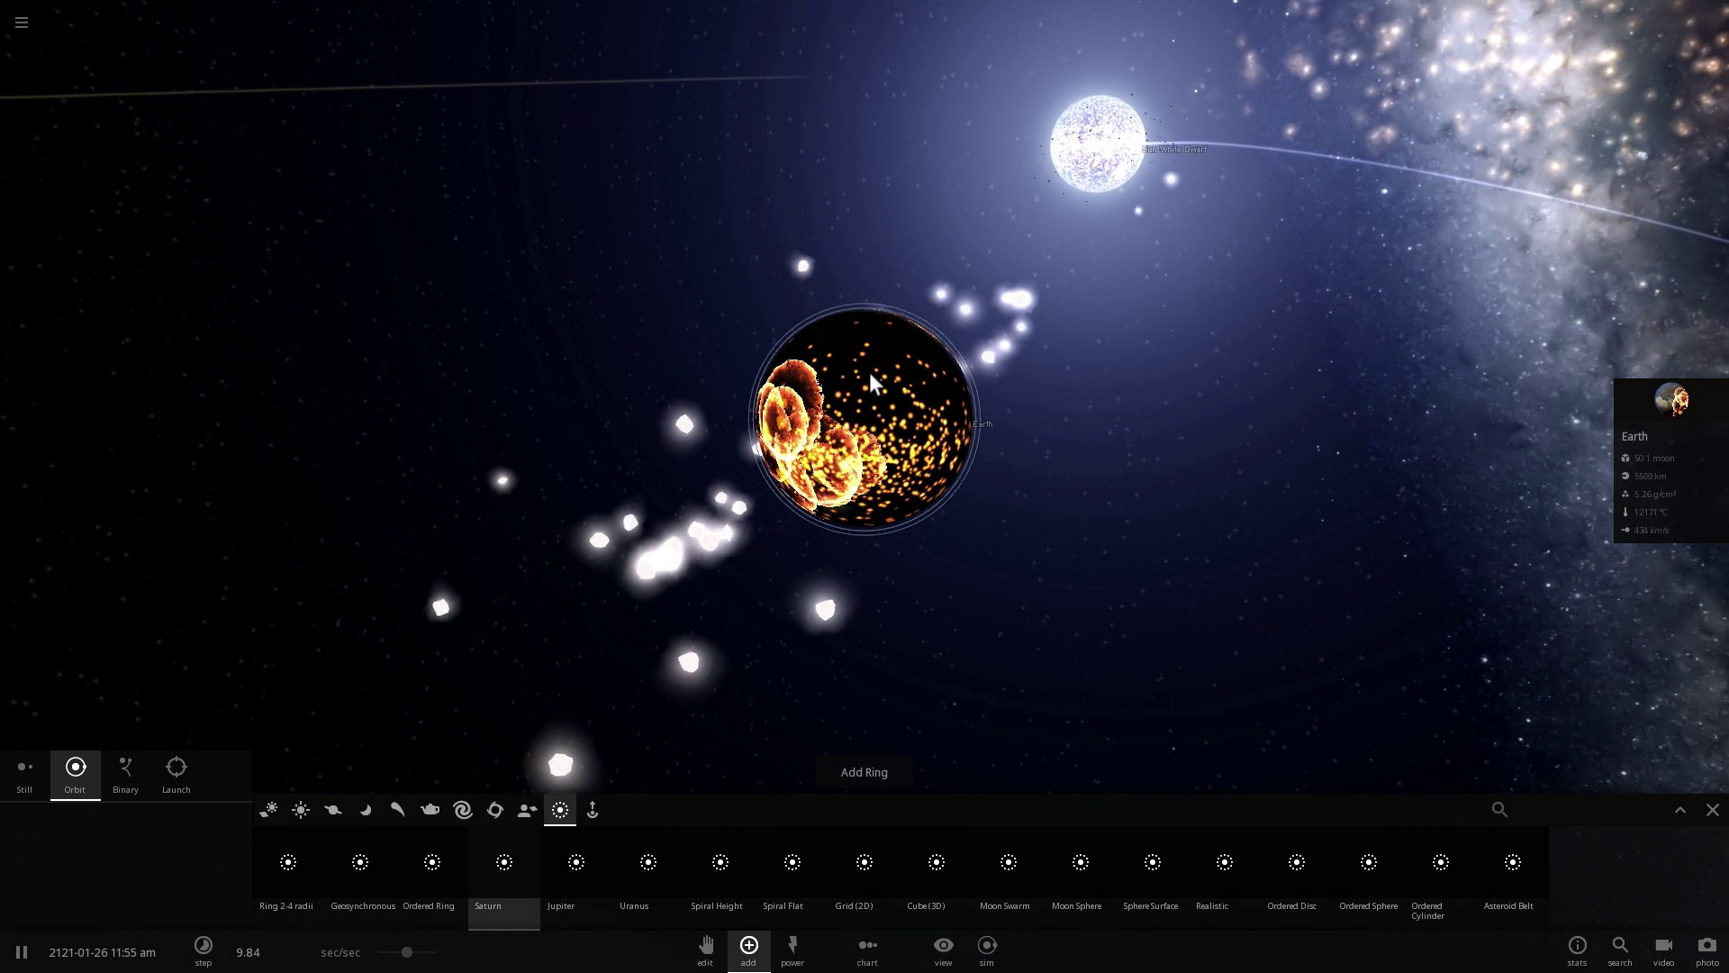
{"action": "left_click", "coordinate": [1652, 394]}
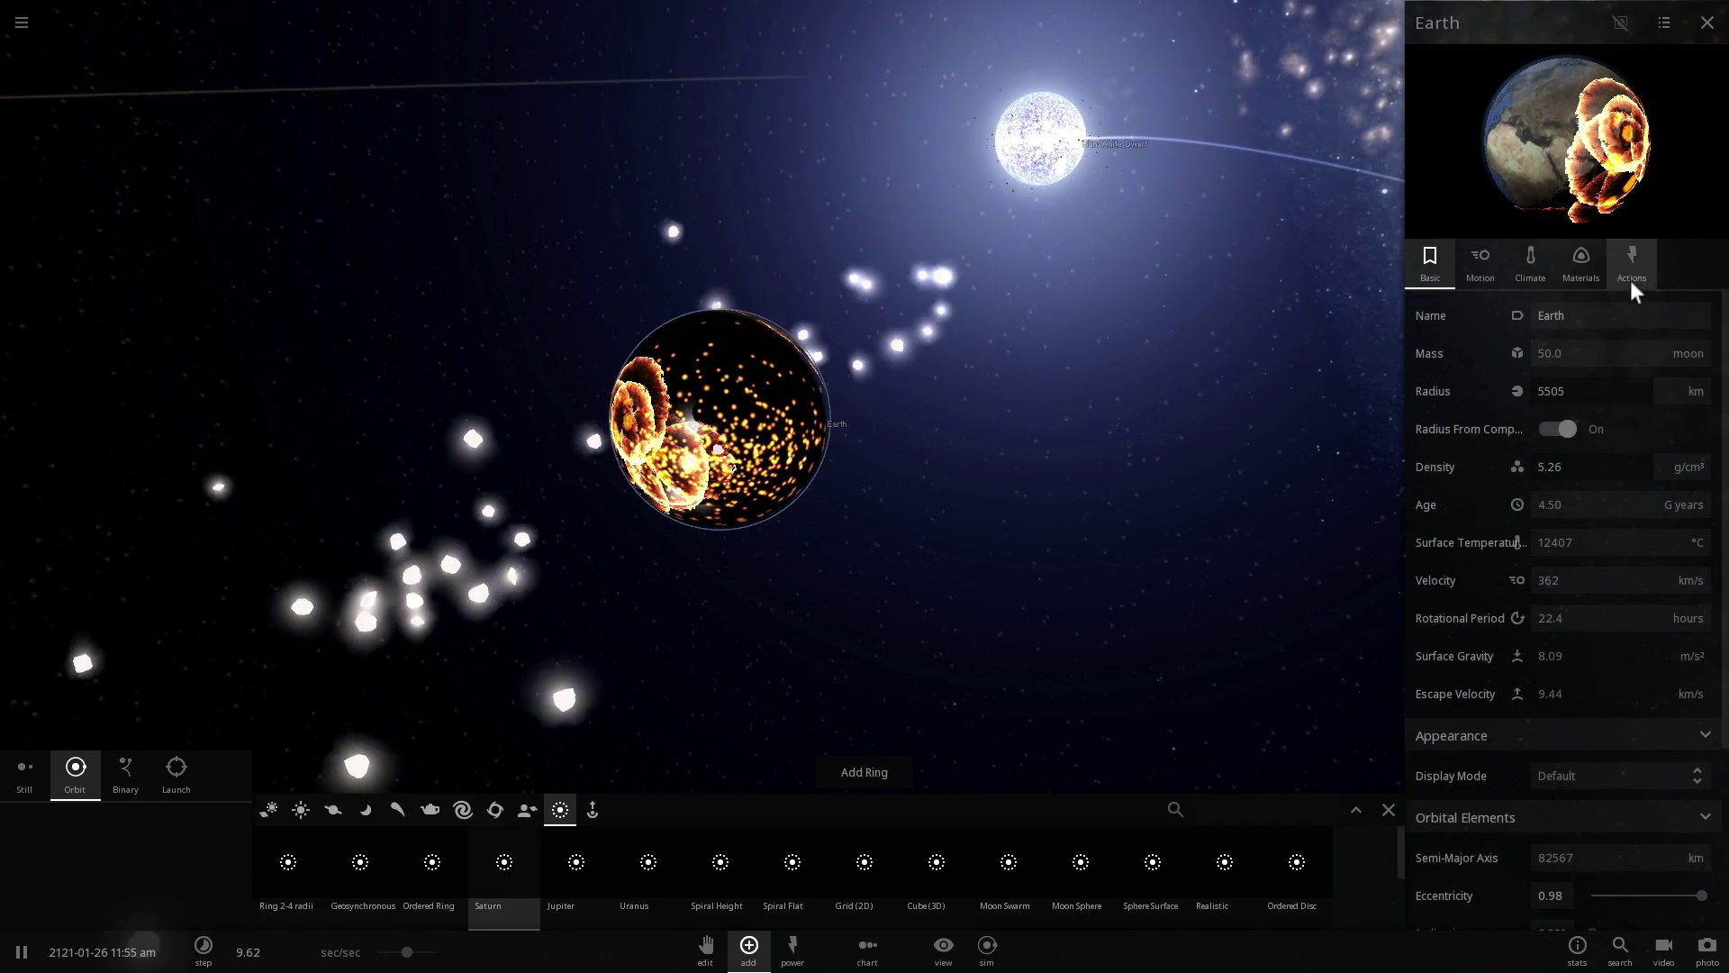
{"action": "left_click", "coordinate": [1694, 326]}
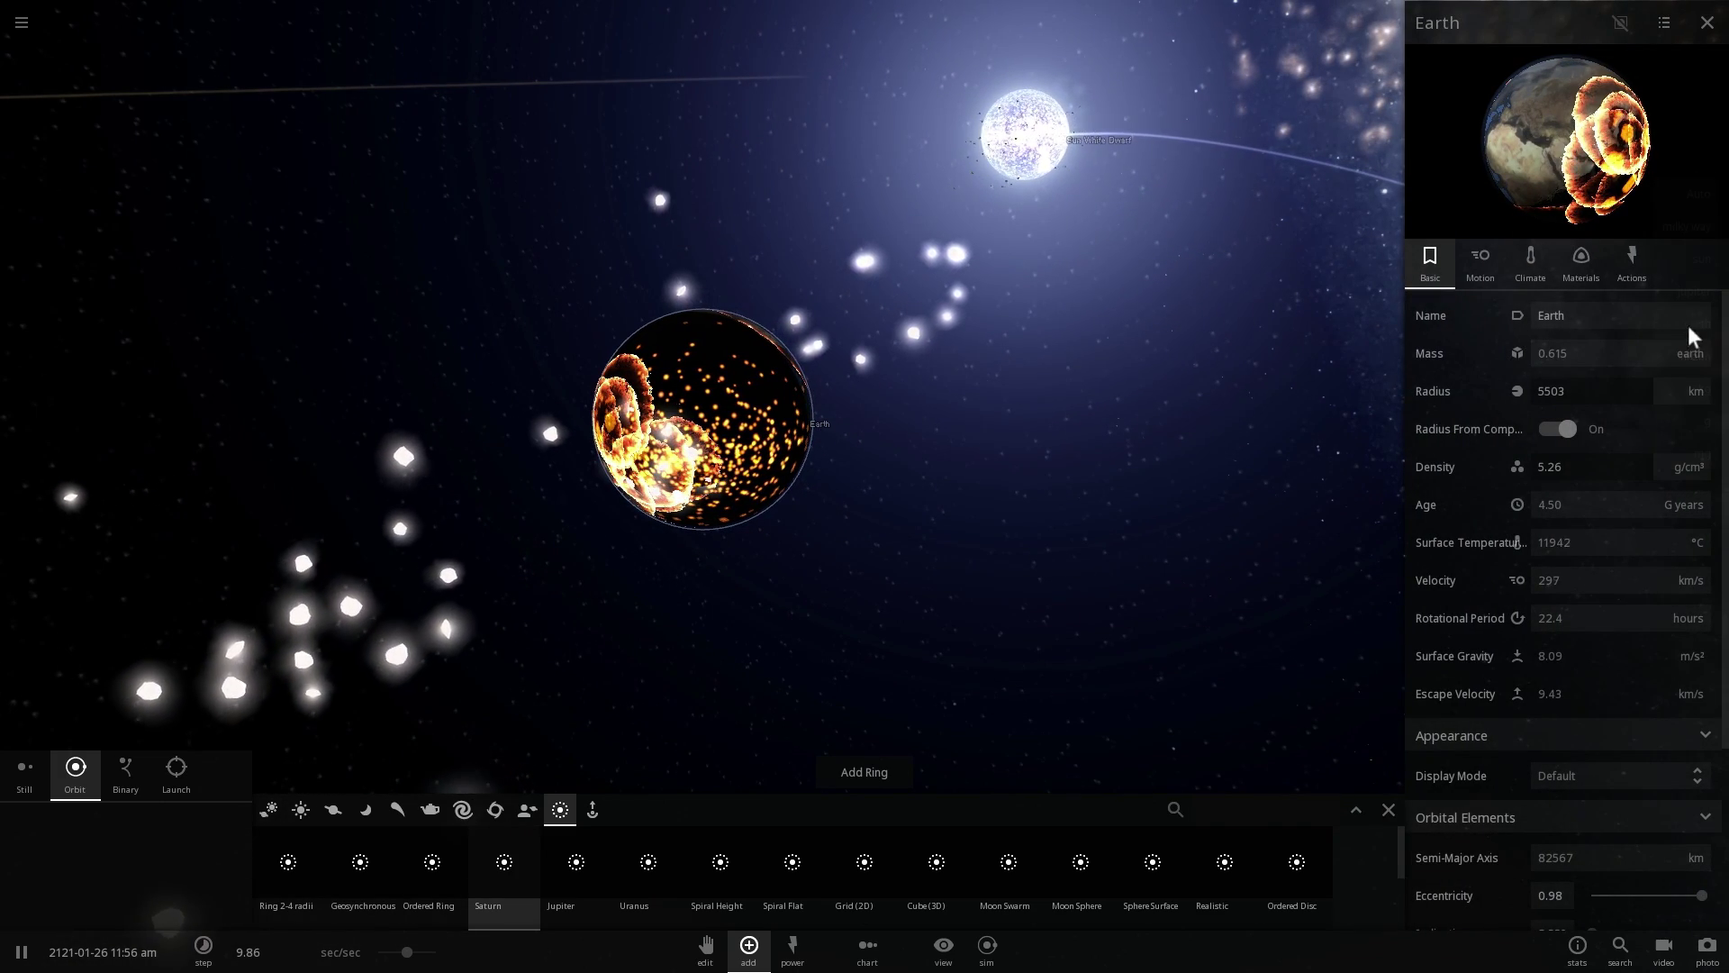
Step: Examine Earth's molten surface and surrounding debris from other angles while its properties are open
{"action": "right_click_drag", "start_coordinate": [980, 390], "coordinate": [802, 433]}
{"action": "scroll", "coordinate": [798, 434], "scroll_direction": "up", "scroll_amount": 3}
{"action": "scroll", "coordinate": [797, 432], "scroll_direction": "down", "scroll_amount": 2}
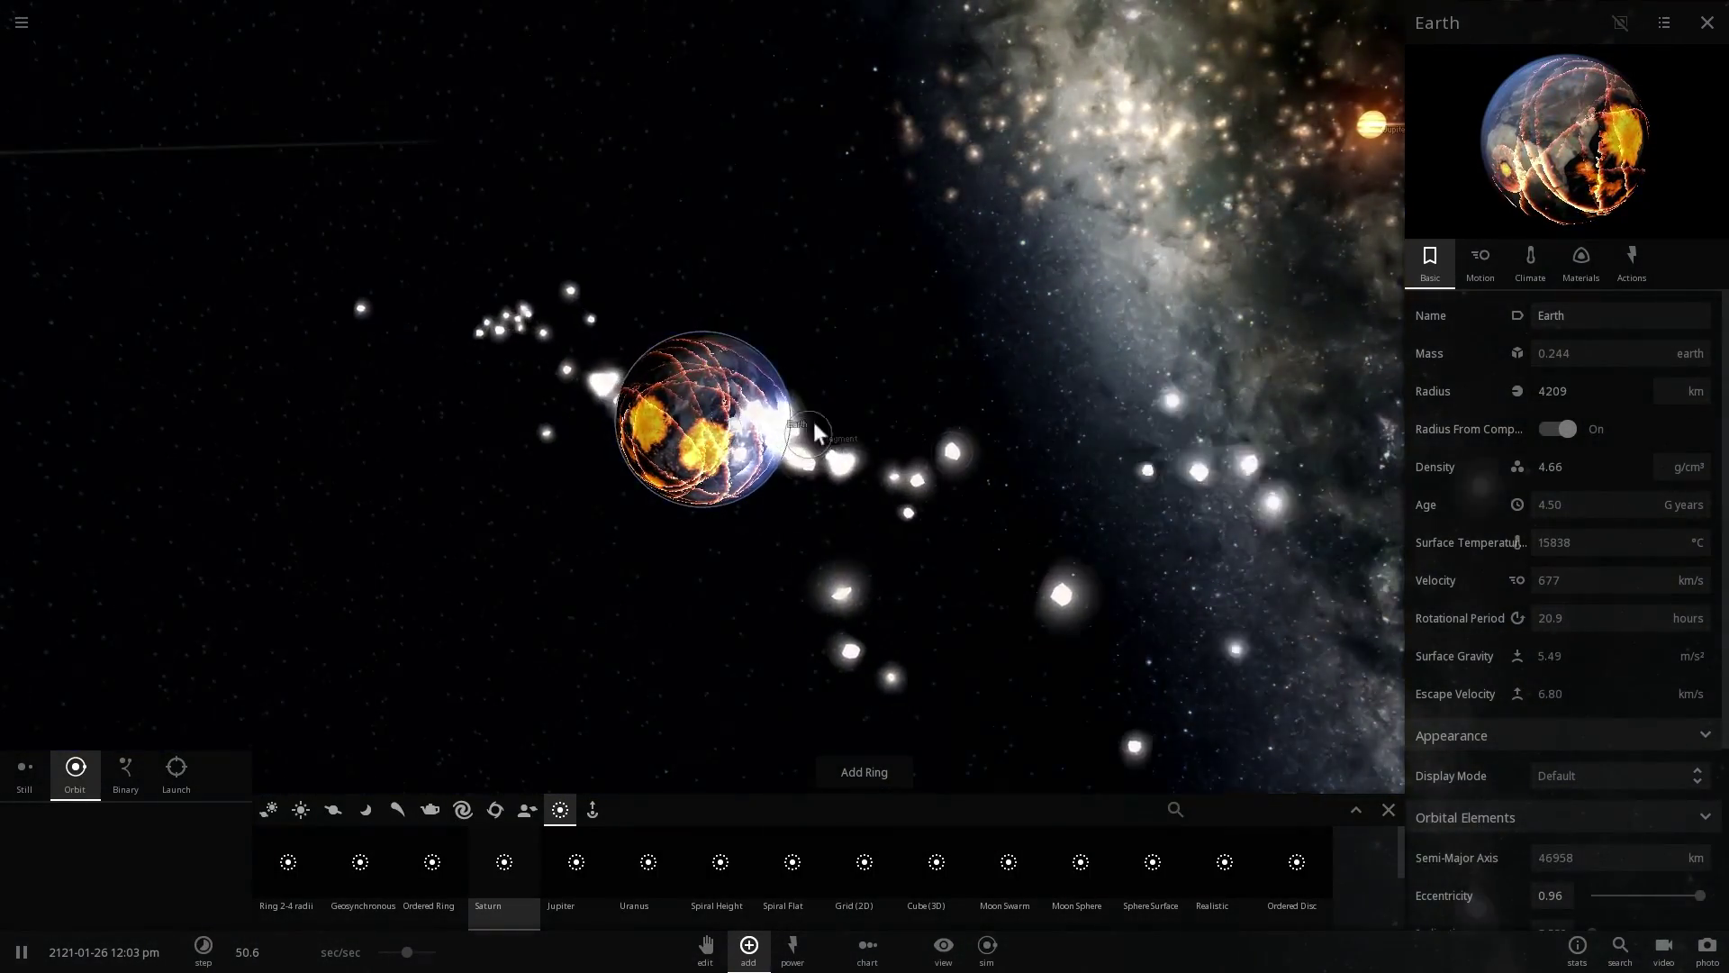
{"action": "right_click_drag", "start_coordinate": [818, 421], "coordinate": [987, 424]}
{"action": "left_click_drag", "start_coordinate": [988, 434], "coordinate": [1152, 429]}
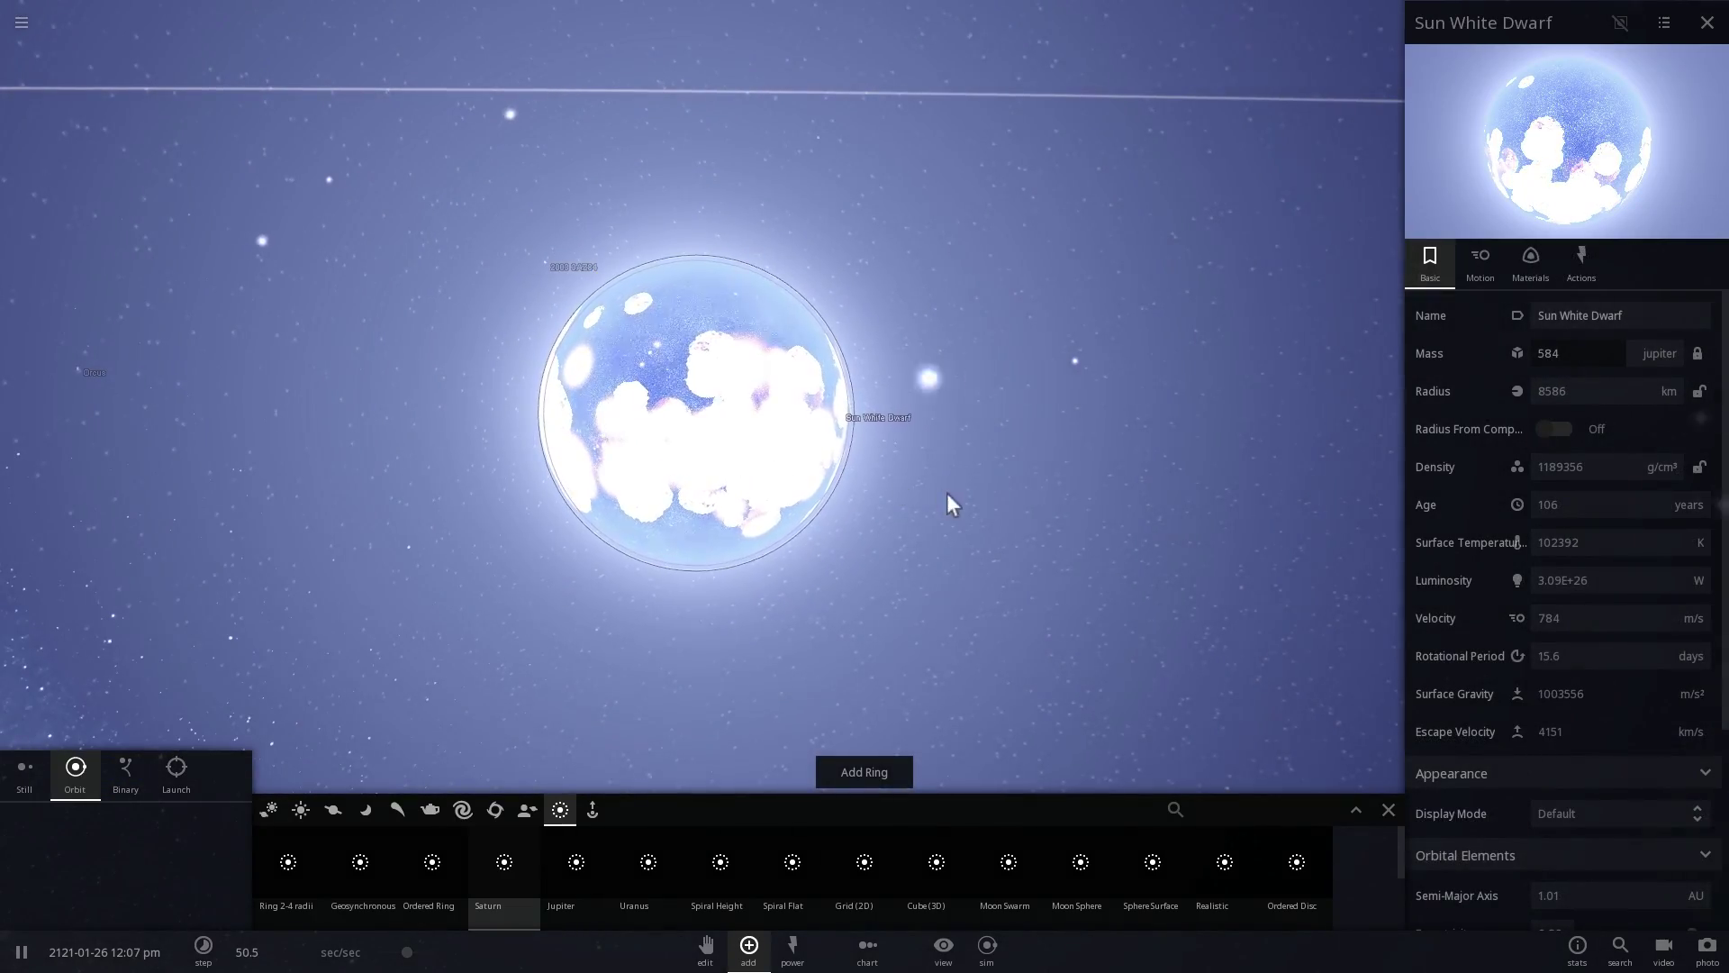
Step: Examine the impact marks on the white dwarf, and view it from farther out together with Jupiter and its debris
{"action": "left_click_drag", "start_coordinate": [948, 493], "coordinate": [899, 453]}
{"action": "scroll", "coordinate": [899, 451], "scroll_direction": "down", "scroll_amount": 5}
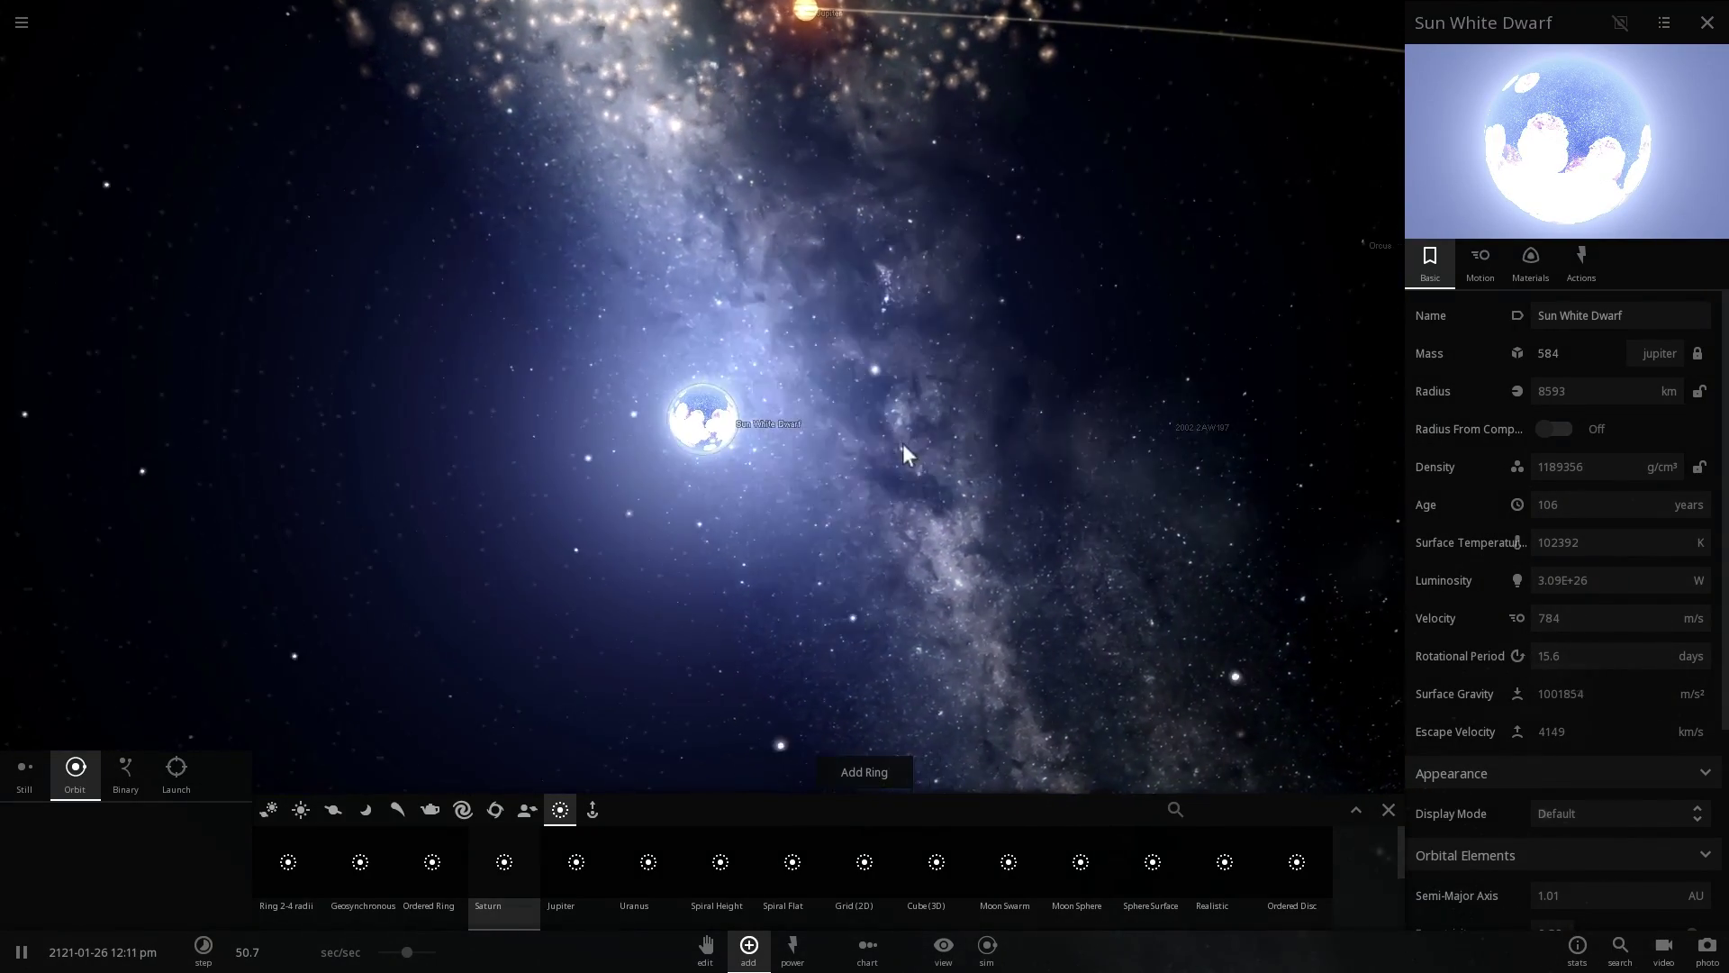
{"action": "right_click_drag", "start_coordinate": [900, 444], "coordinate": [885, 447]}
{"action": "scroll", "coordinate": [758, 445], "scroll_direction": "down", "scroll_amount": 2}
{"action": "right_click_drag", "start_coordinate": [758, 441], "coordinate": [737, 440]}
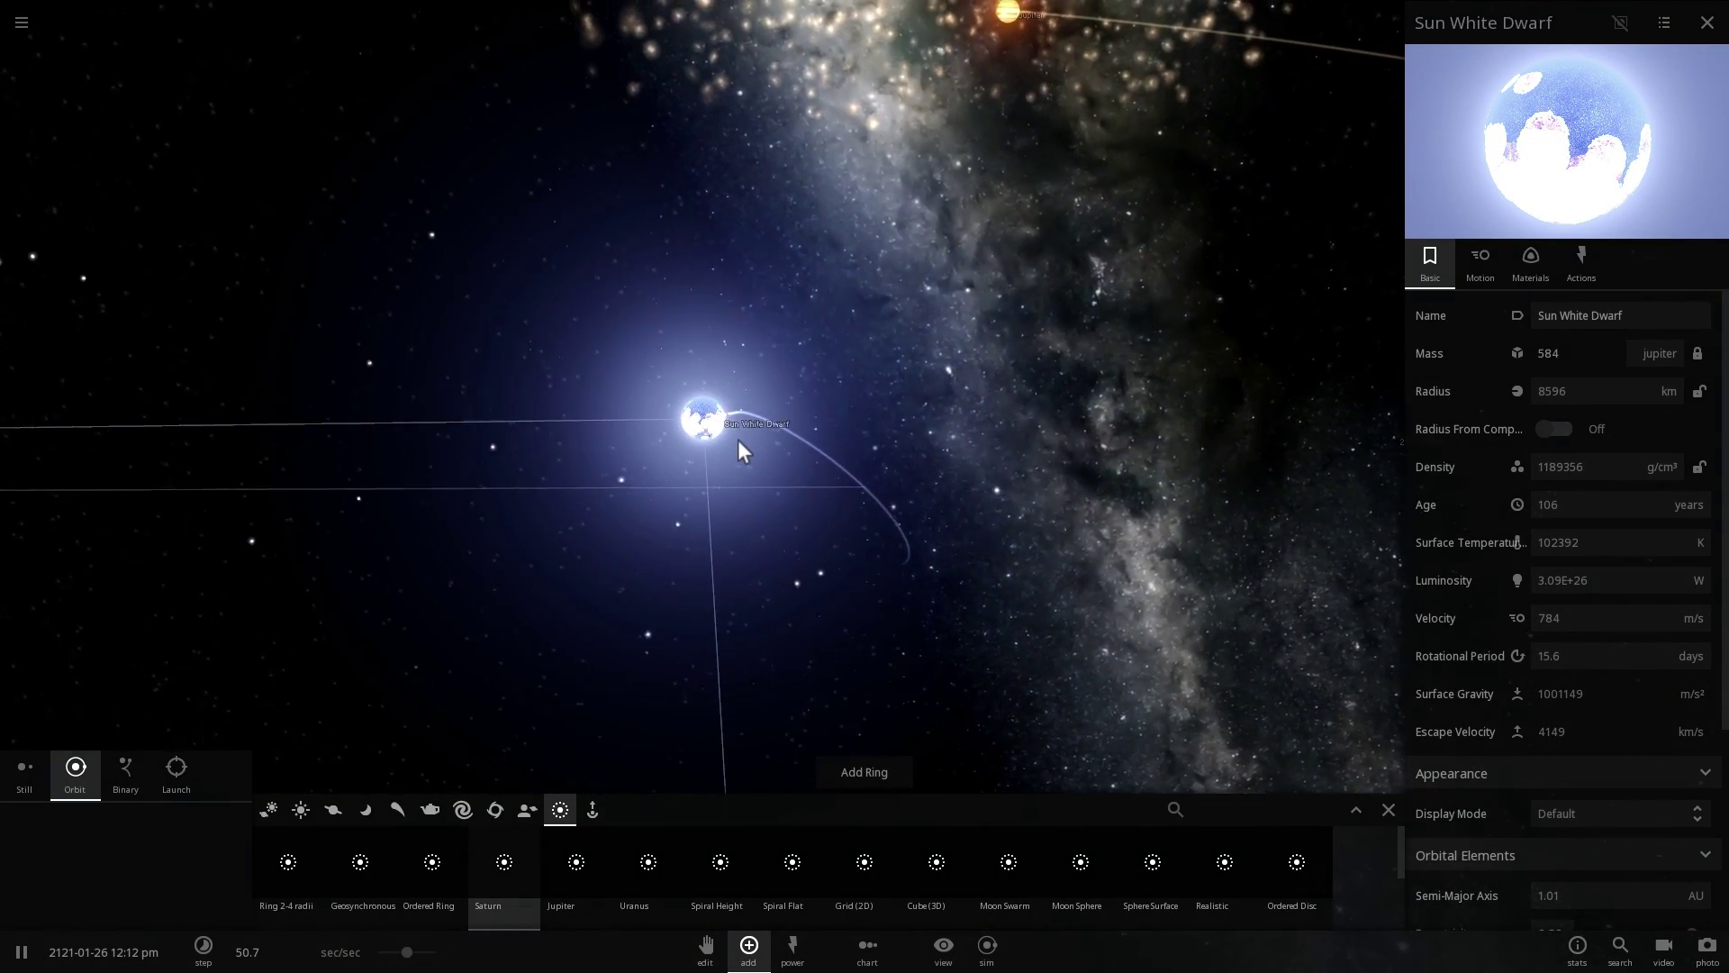
{"action": "left_click_drag", "start_coordinate": [738, 440], "coordinate": [747, 416]}
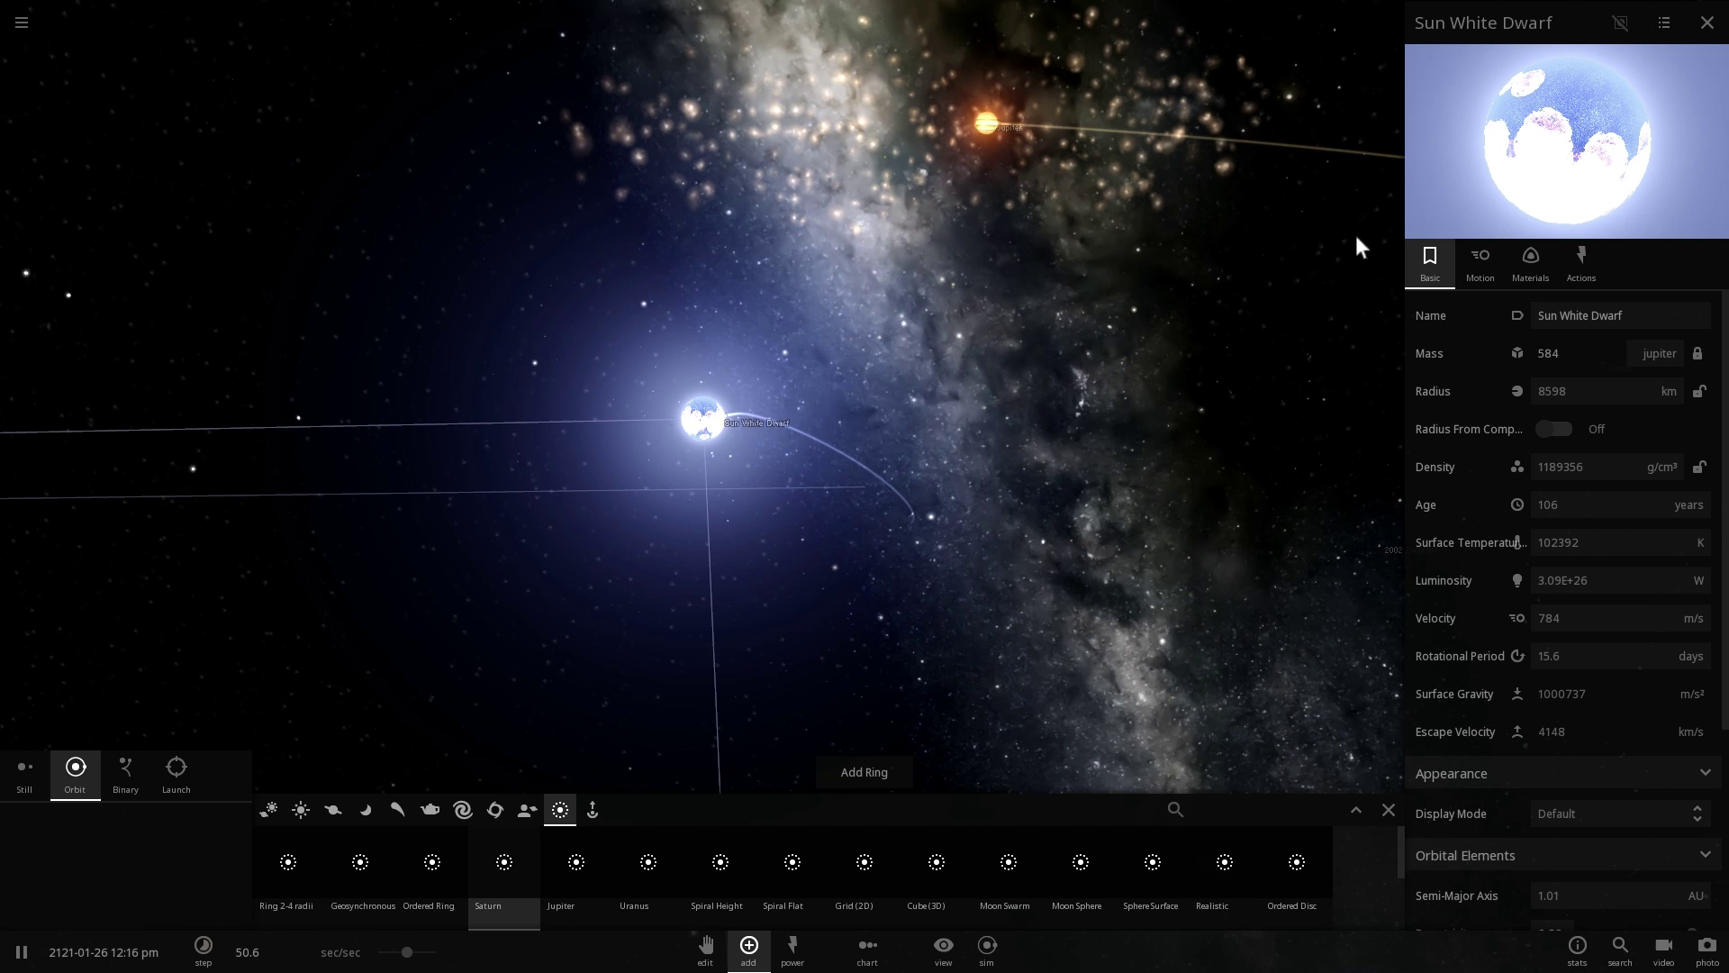
Step: Close the white dwarf's properties and the object-adding tools, and view the white dwarf up close
{"action": "left_click", "coordinate": [1718, 36]}
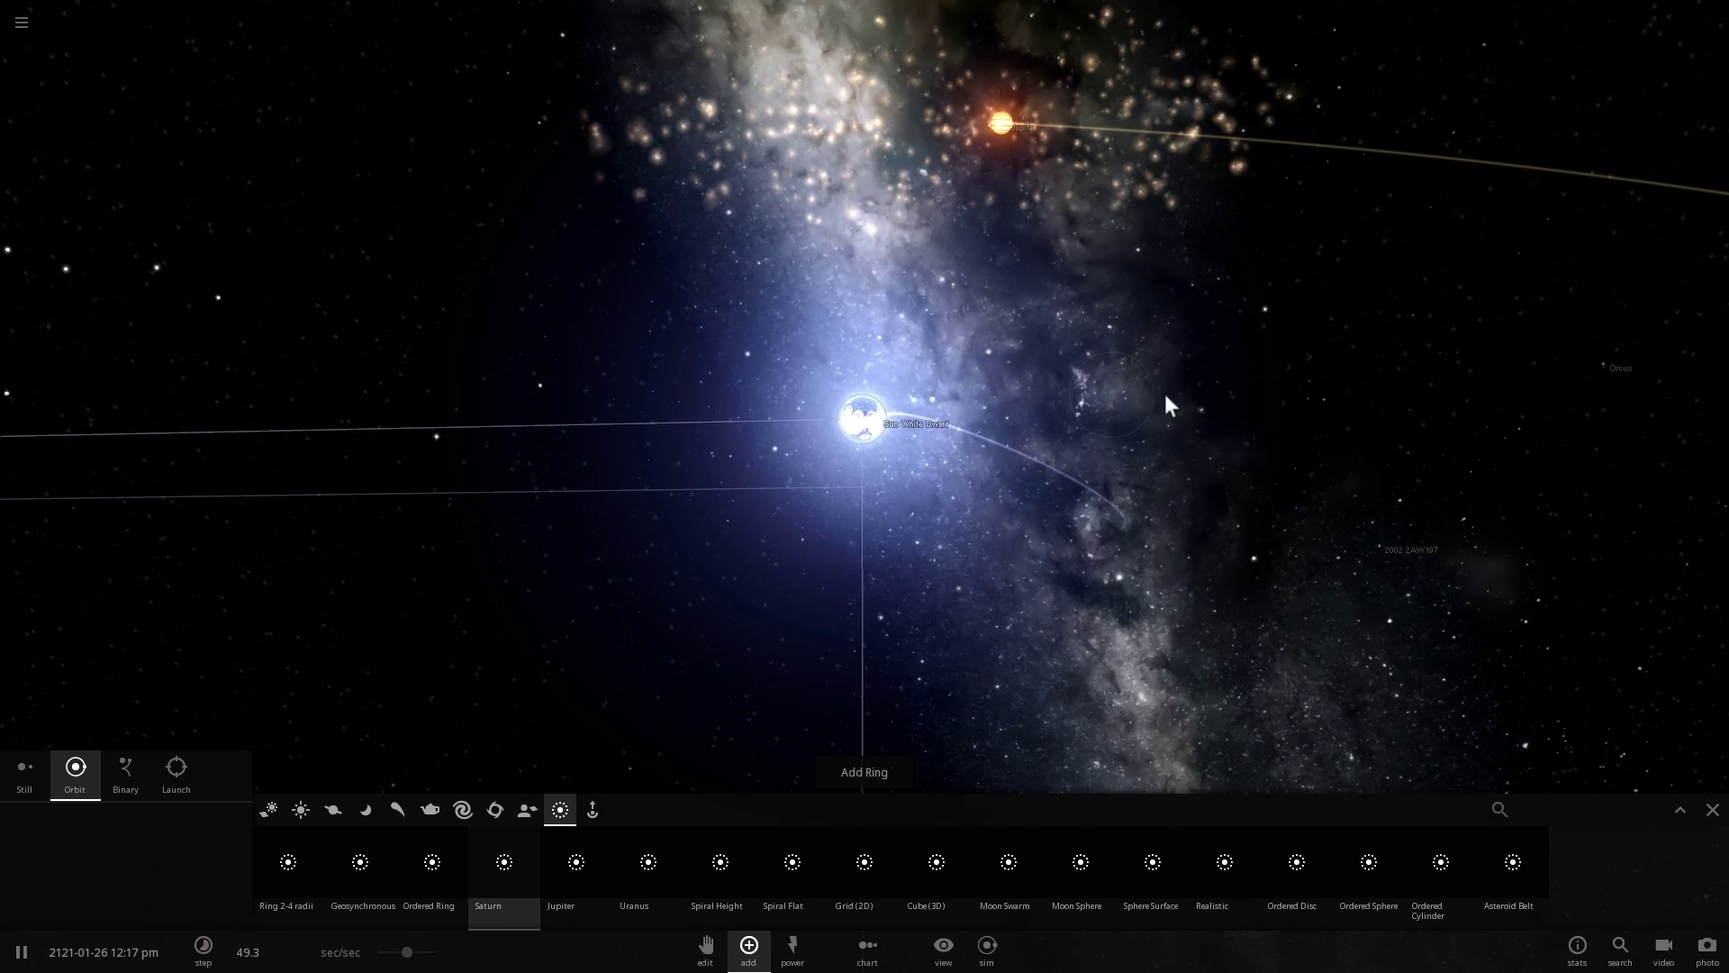
{"action": "left_click", "coordinate": [1707, 810]}
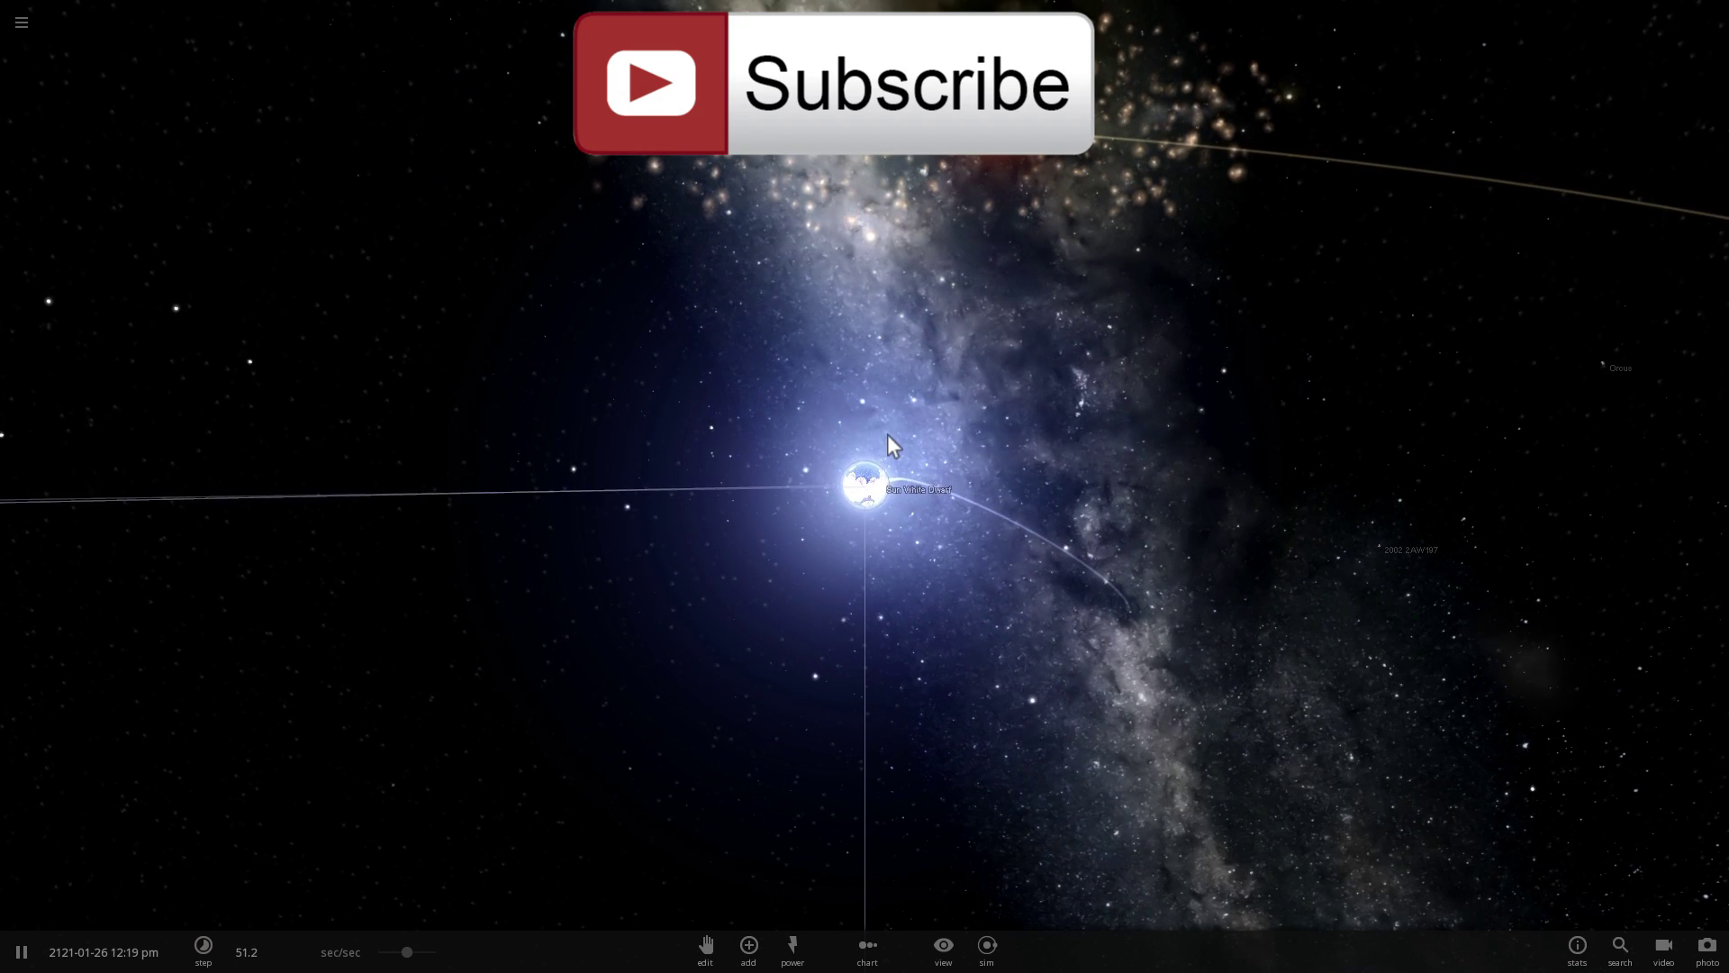
{"action": "left_click_drag", "start_coordinate": [927, 406], "coordinate": [974, 470]}
{"action": "scroll", "coordinate": [894, 492], "scroll_direction": "up", "scroll_amount": 5}
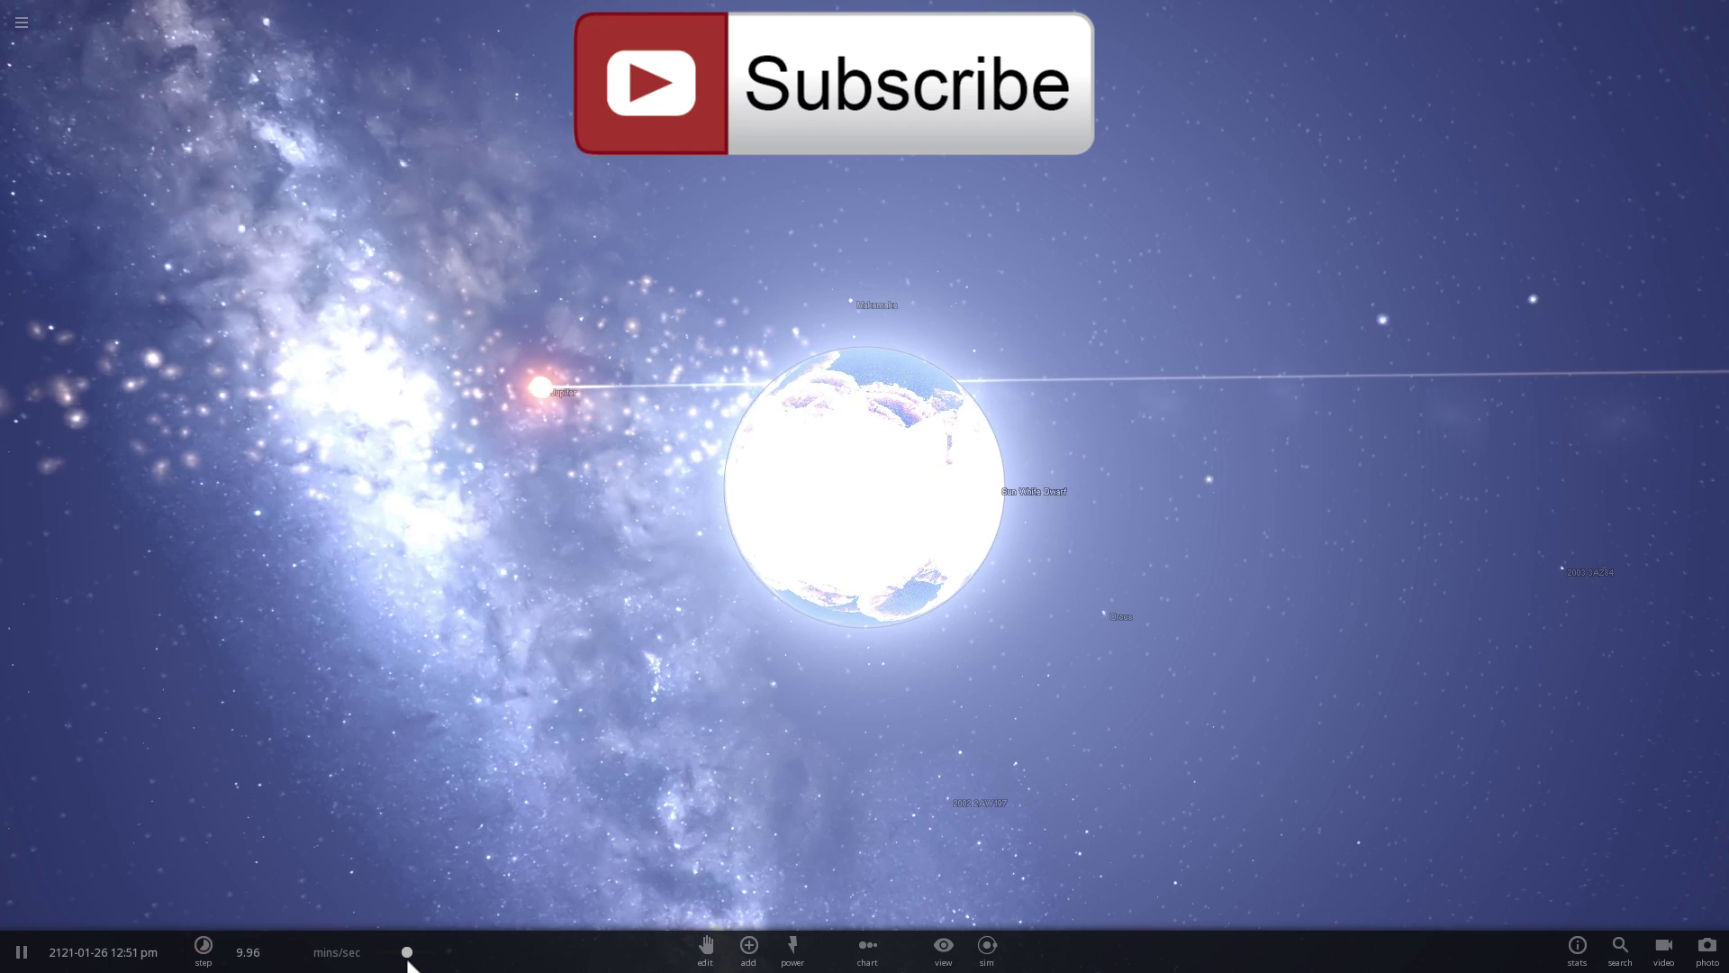
Step: Speed up the simulation and examine Jupiter's close encounter with the white dwarf and the debris left around it
{"action": "left_click_drag", "start_coordinate": [408, 954], "coordinate": [416, 954]}
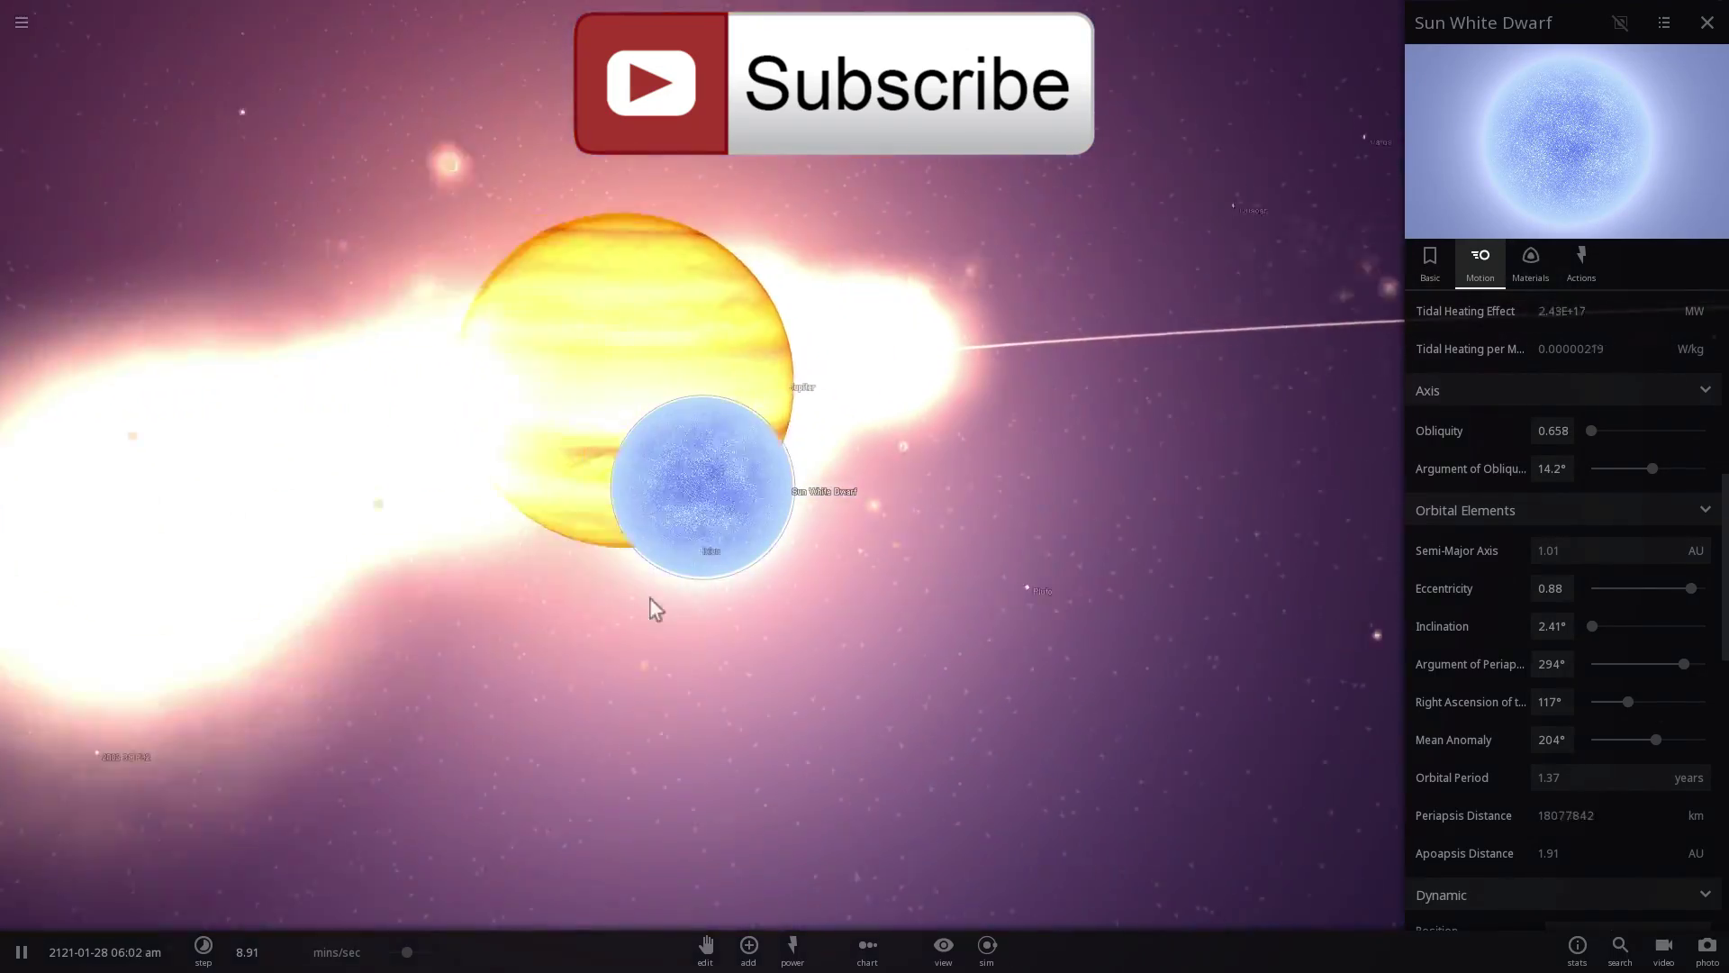
{"action": "right_click_drag", "start_coordinate": [636, 597], "coordinate": [272, 614]}
{"action": "scroll", "coordinate": [273, 614], "scroll_direction": "down", "scroll_amount": 5}
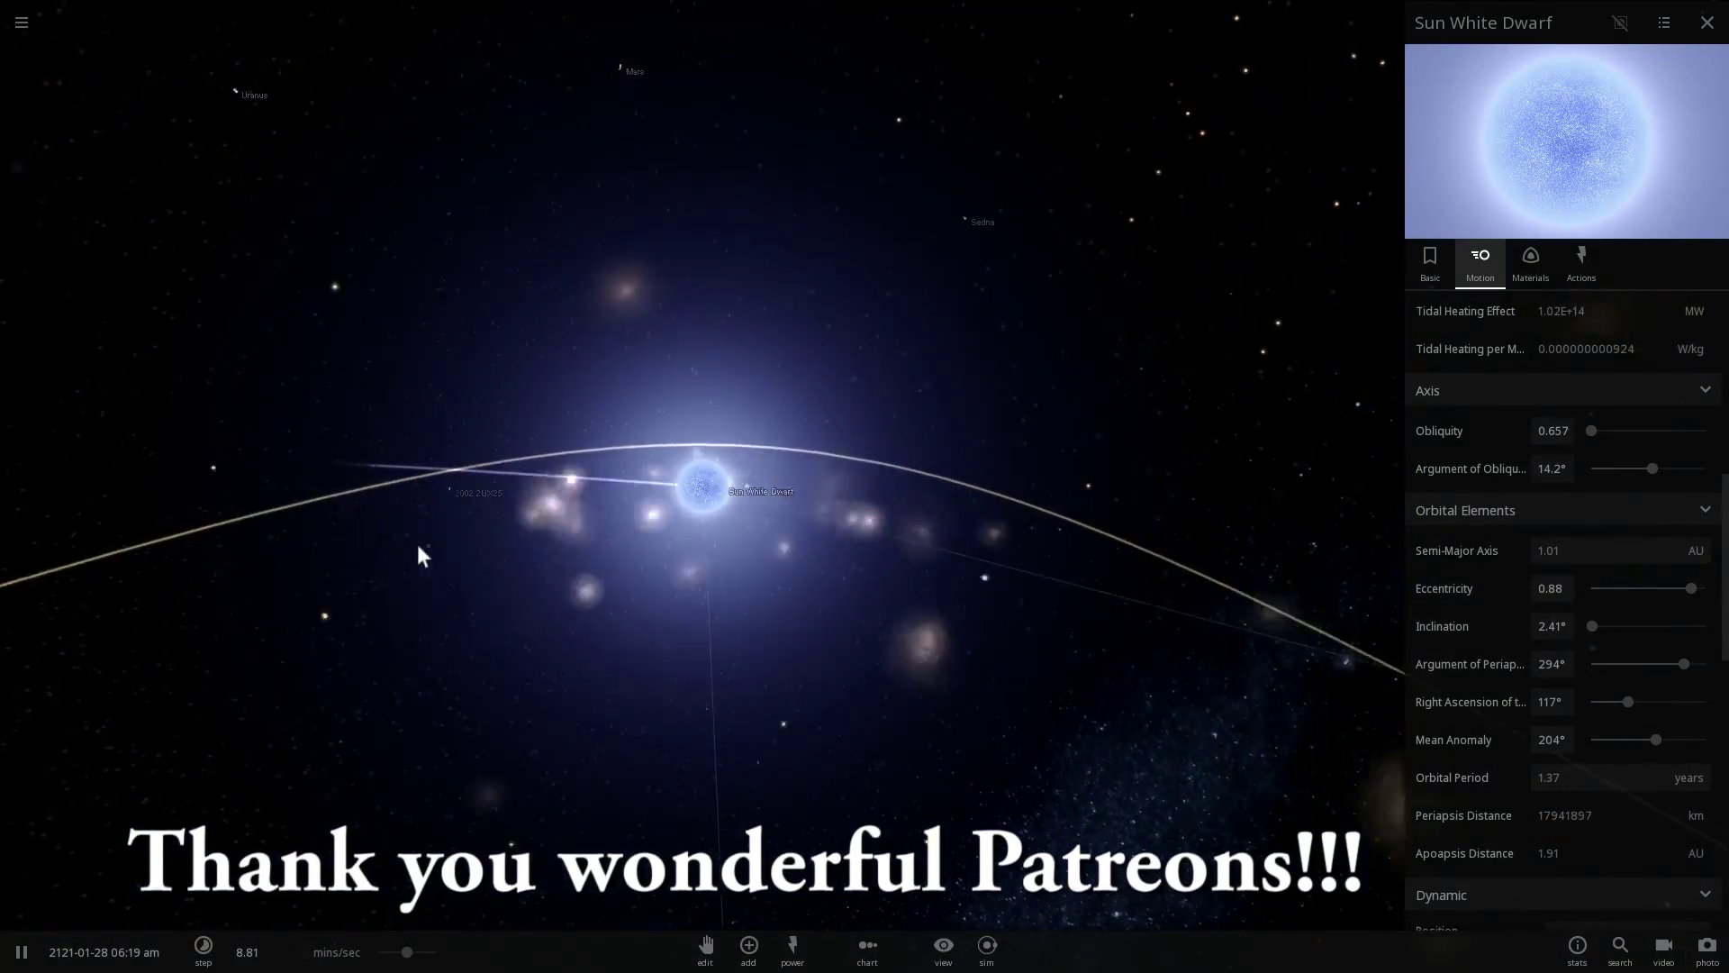